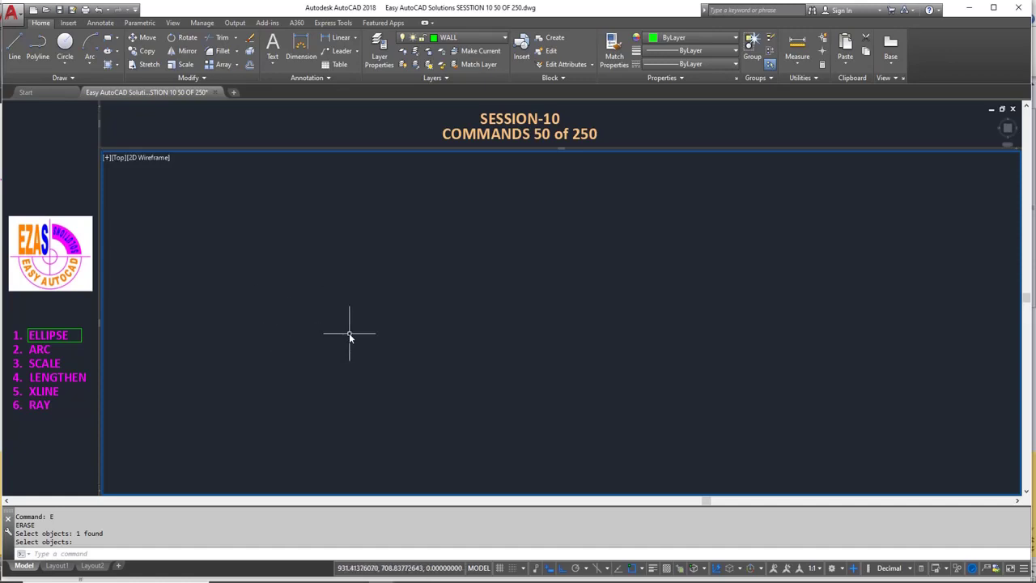
Step: Draw an ellipse from two axis endpoints and an other-axis distance
{"action": "type", "text": "E"}
{"action": "type", "text": "LLIP"}
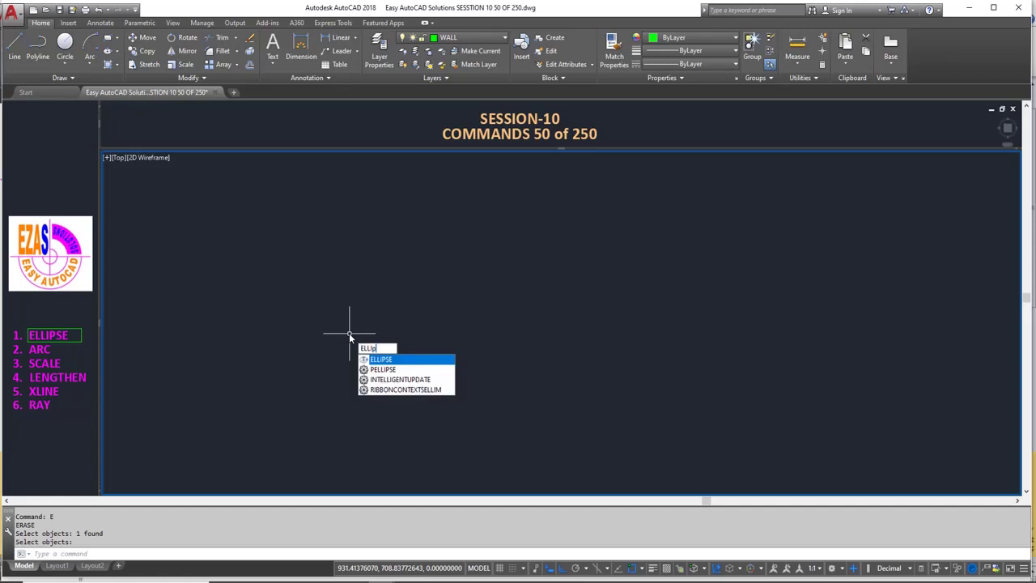
{"action": "type", "text": "SE"}
{"action": "key", "text": "Return"}
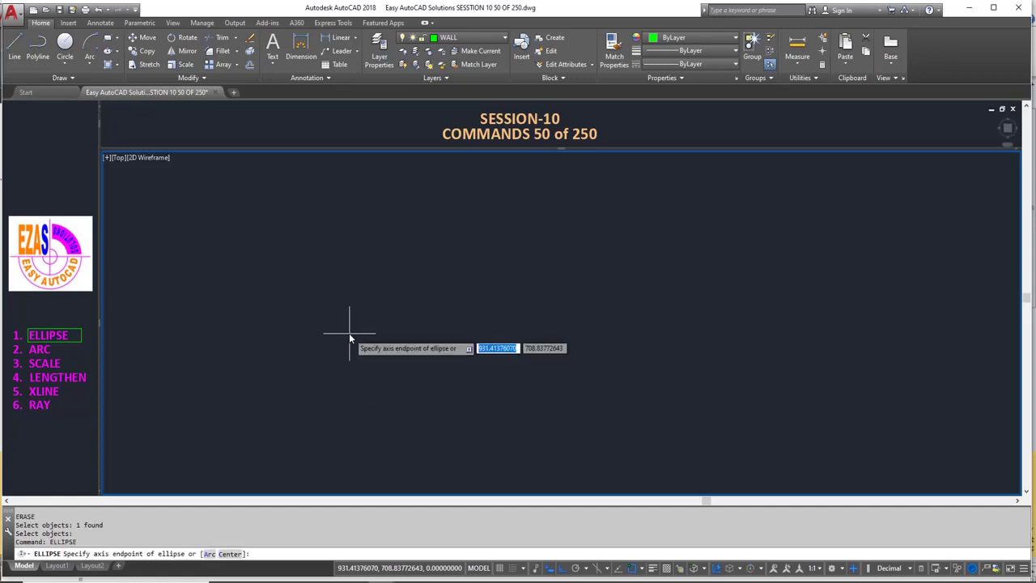
{"action": "left_click", "coordinate": [260, 347]}
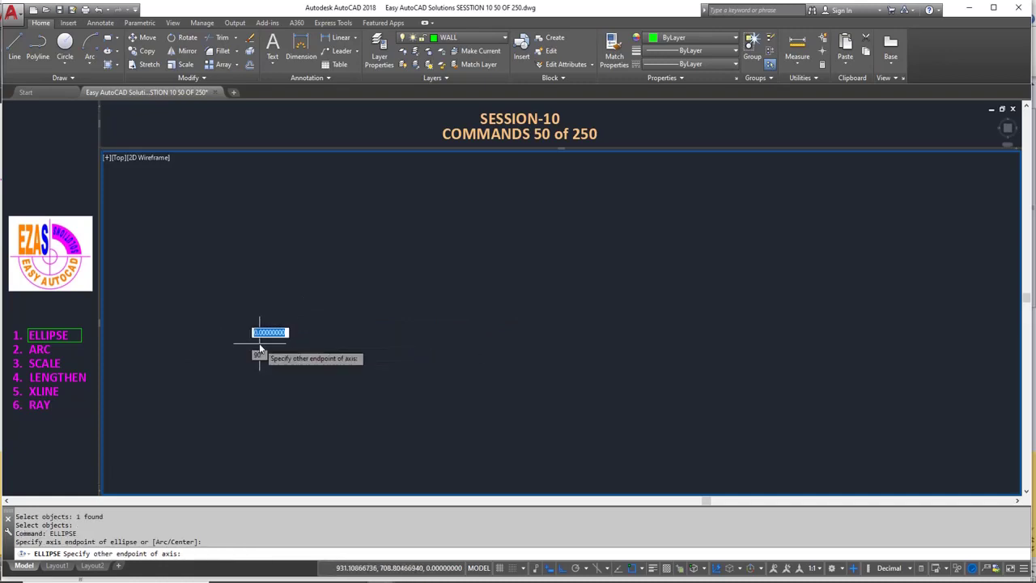
{"action": "left_click", "coordinate": [462, 346]}
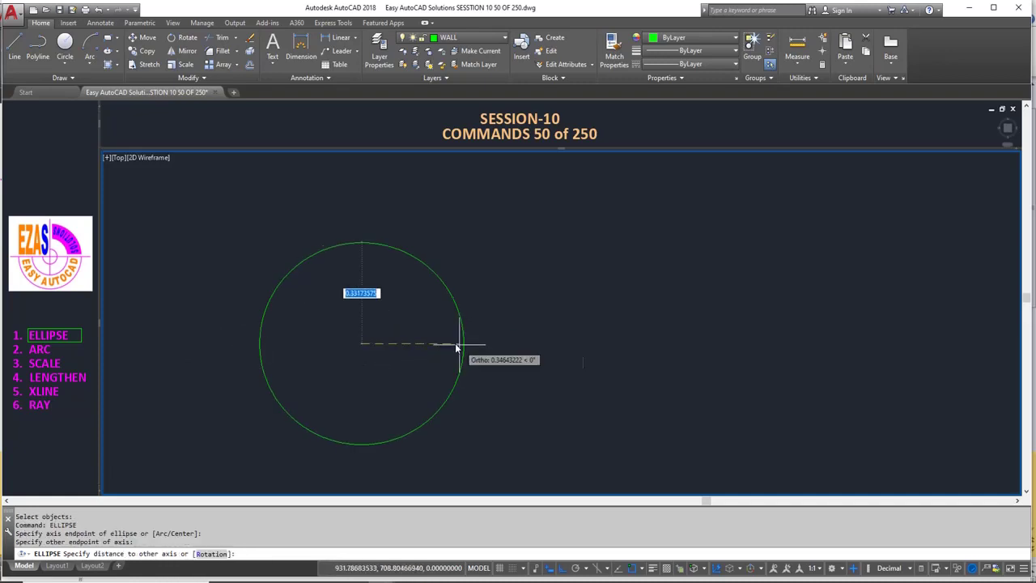
{"action": "left_click", "coordinate": [408, 323]}
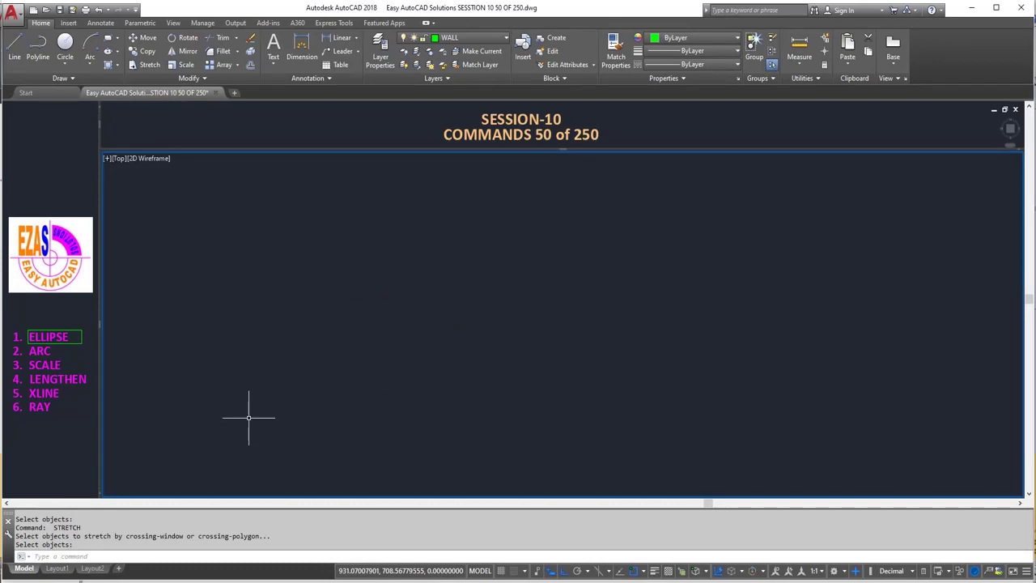
Step: Draw a wide horizontal ellipse from its centre point on the left side of the drawing
{"action": "type", "text": "el"}
{"action": "key", "text": "Return"}
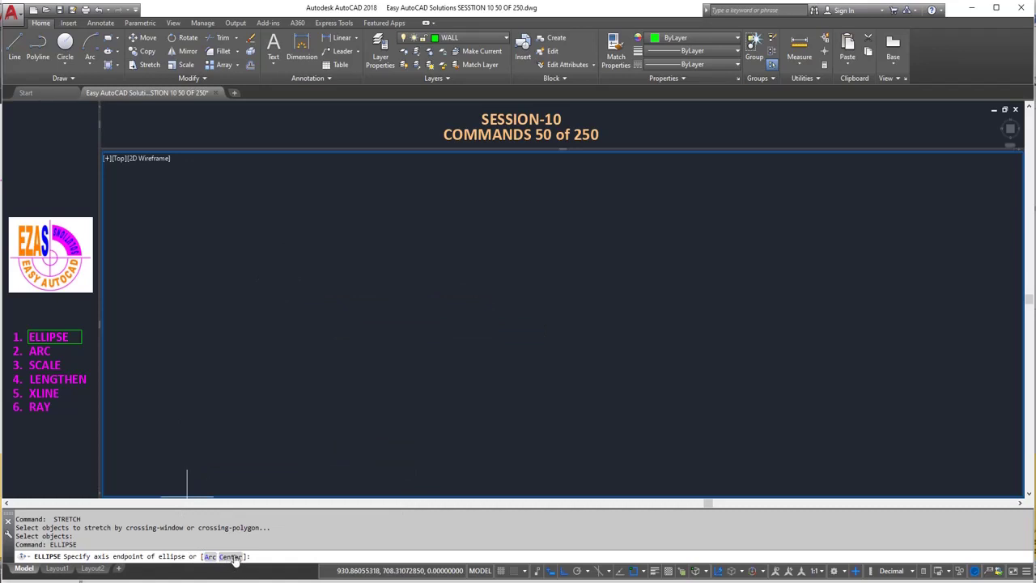
{"action": "left_click", "coordinate": [233, 558]}
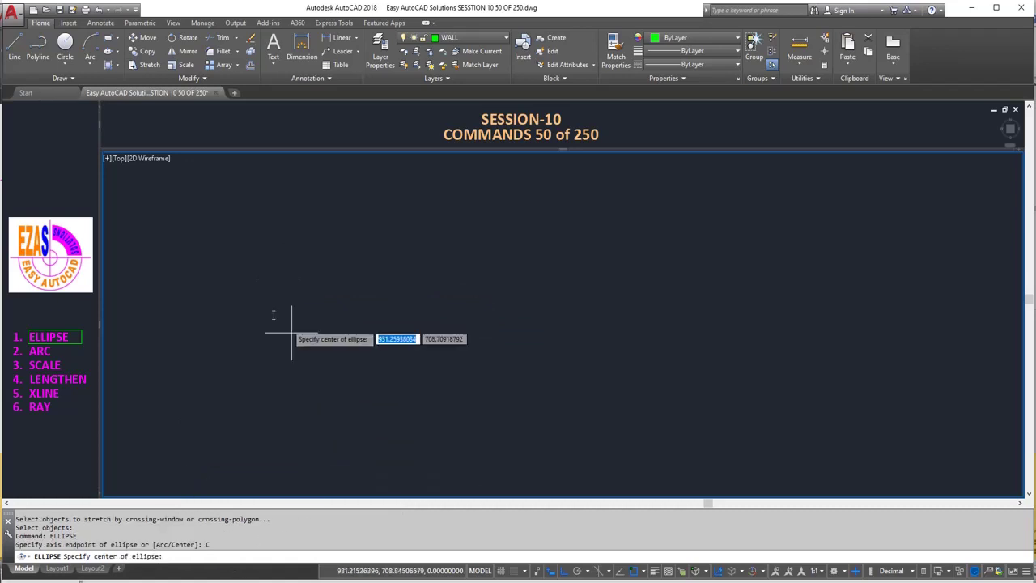
{"action": "left_click", "coordinate": [229, 320]}
{"action": "left_click", "coordinate": [406, 319]}
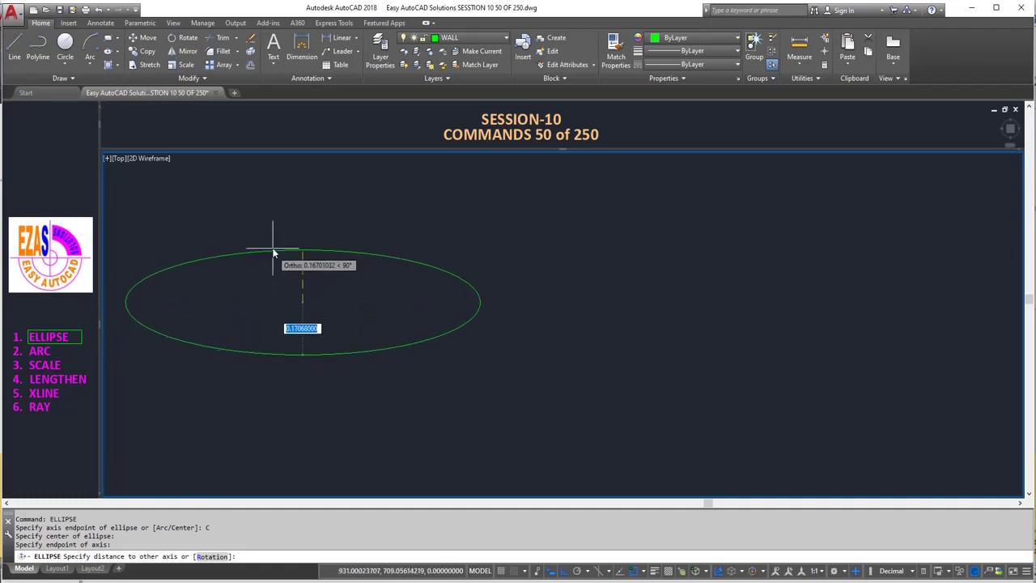
{"action": "left_click", "coordinate": [273, 214]}
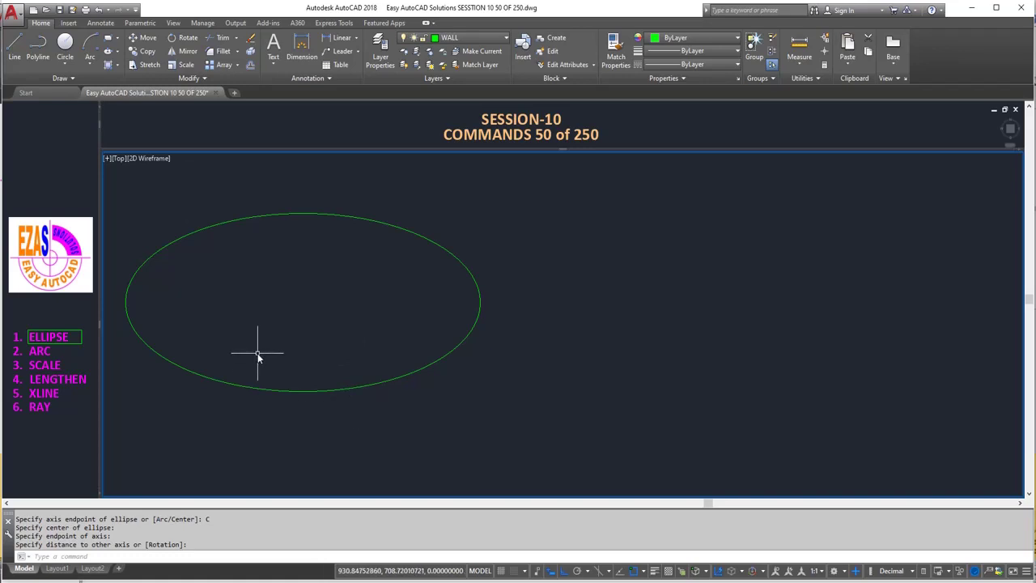
Step: Draw a smaller closed ellipse below-right of the wide one as an elliptical arc with start angle 3
{"action": "type", "text": "ELLIPSE"}
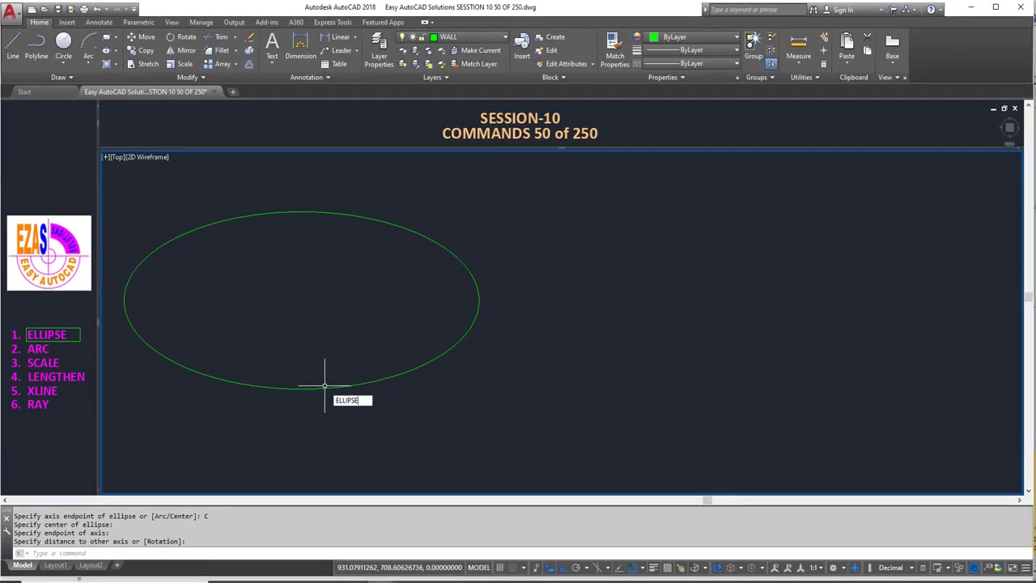
{"action": "key", "text": "Return"}
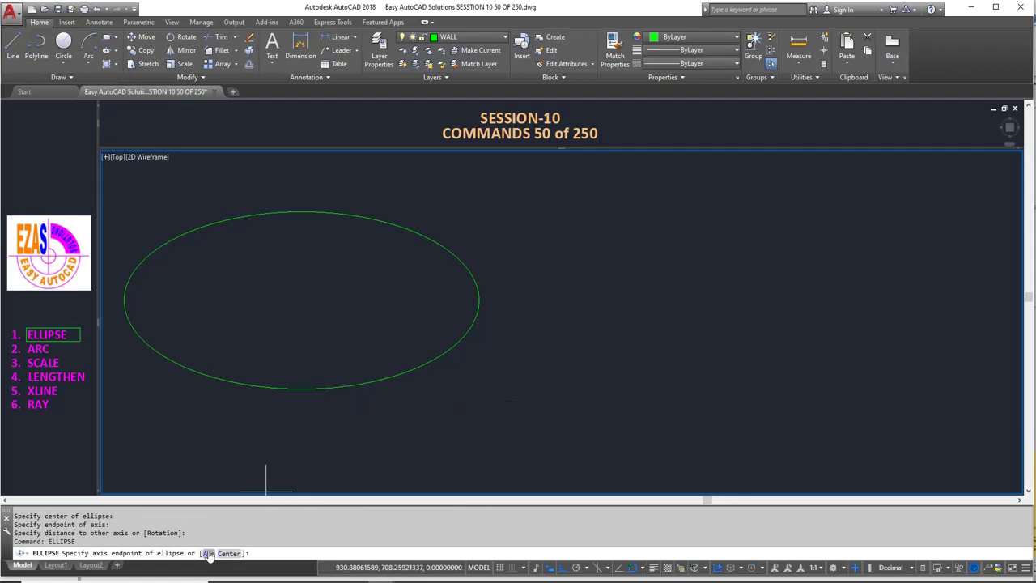
{"action": "left_click", "coordinate": [207, 554]}
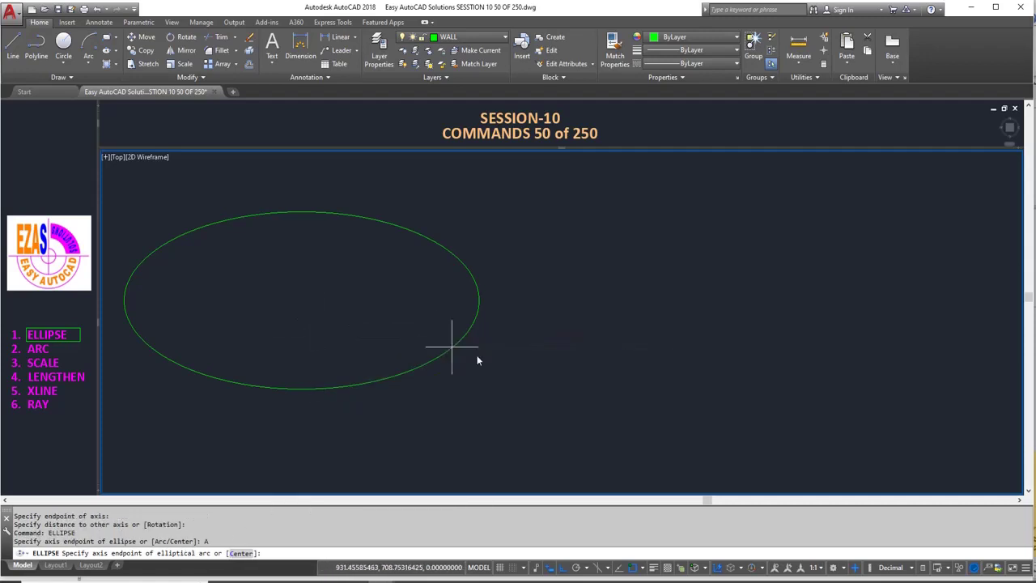
{"action": "middle_click_drag", "start_coordinate": [428, 418], "coordinate": [407, 361]}
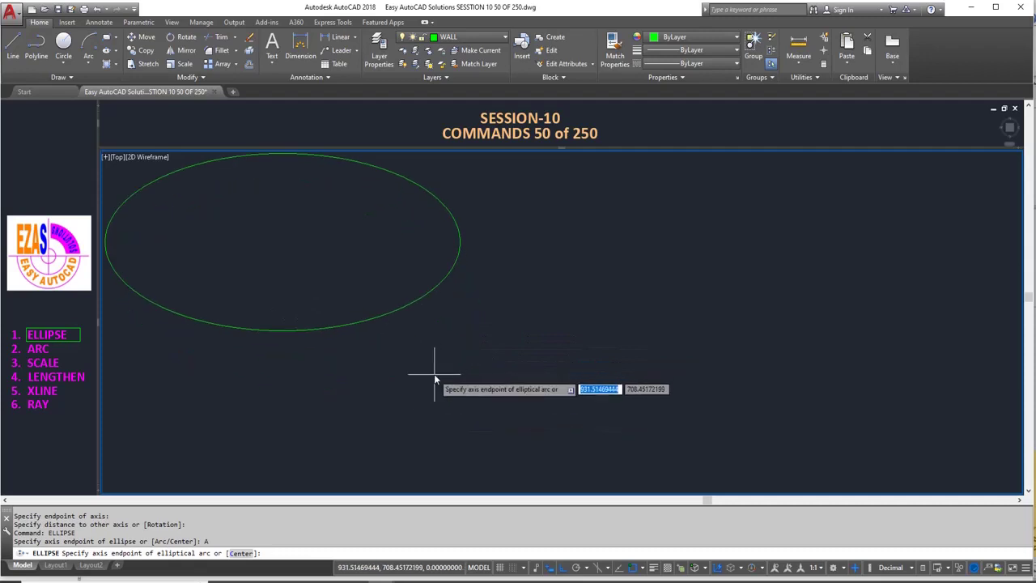
{"action": "left_click", "coordinate": [434, 374]}
{"action": "left_click", "coordinate": [583, 374]}
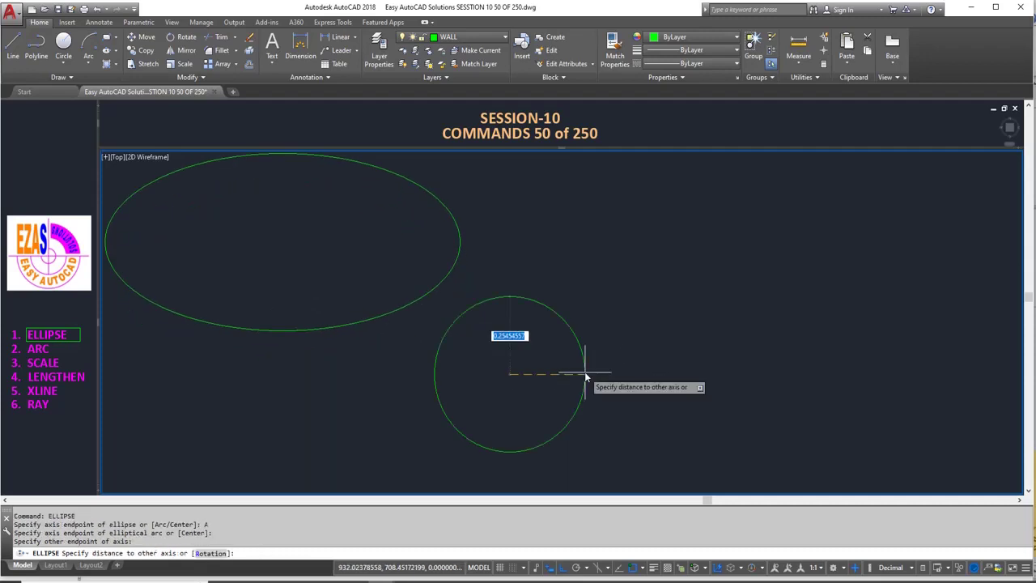
{"action": "left_click", "coordinate": [534, 340]}
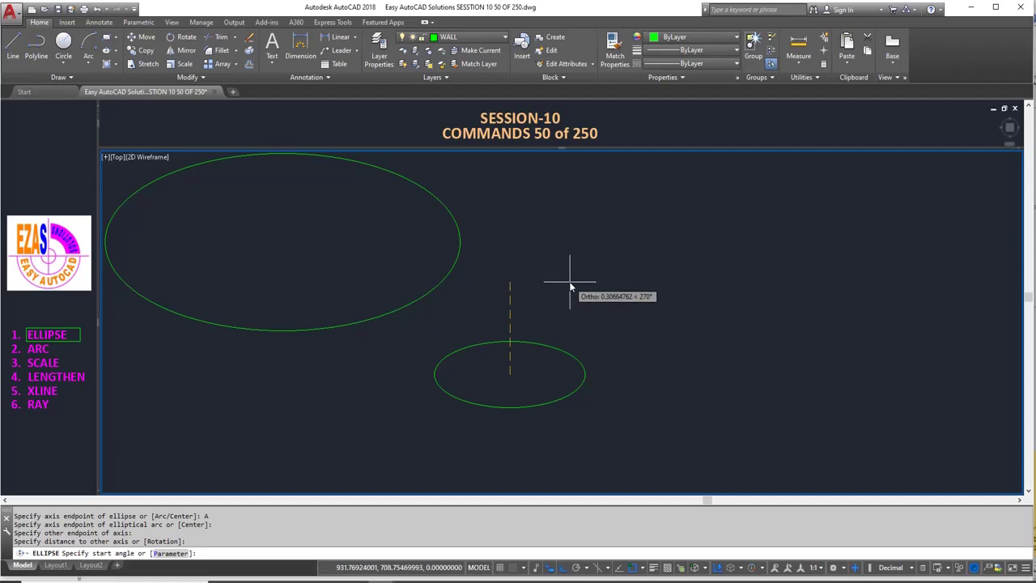
{"action": "type", "text": "360"}
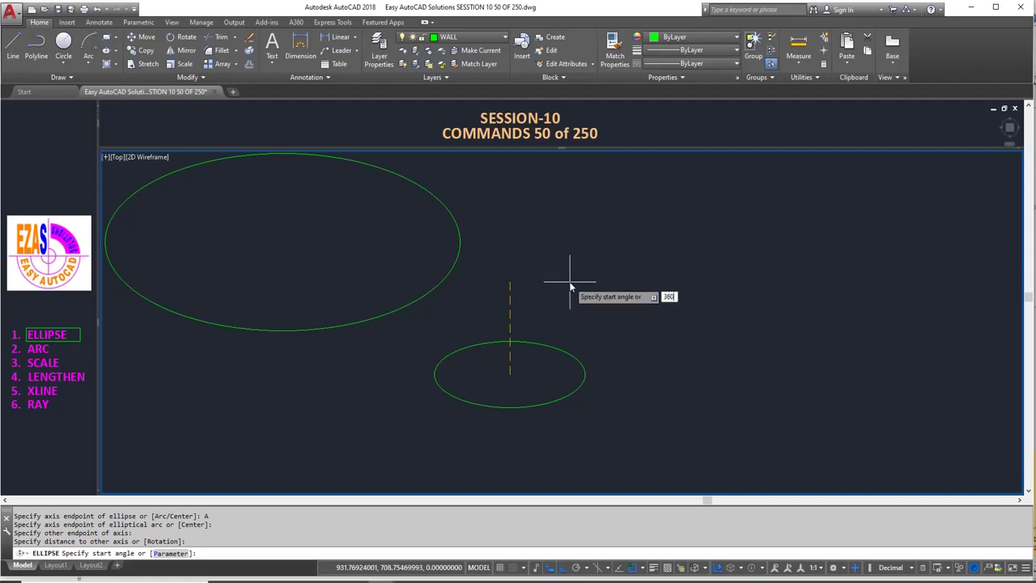
{"action": "key", "text": "Return"}
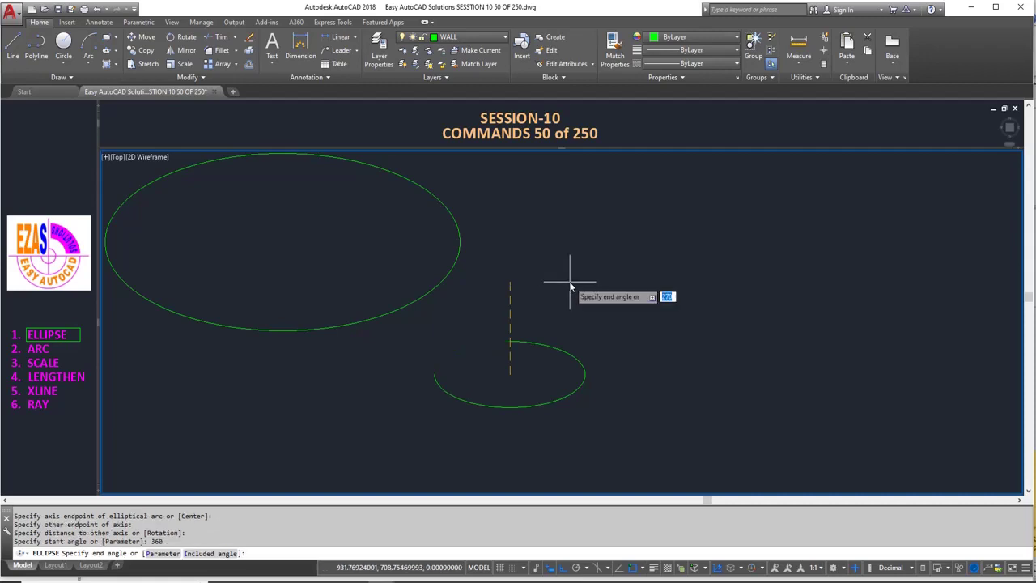
{"action": "key", "text": "BackSpace"}
{"action": "key", "text": "Return"}
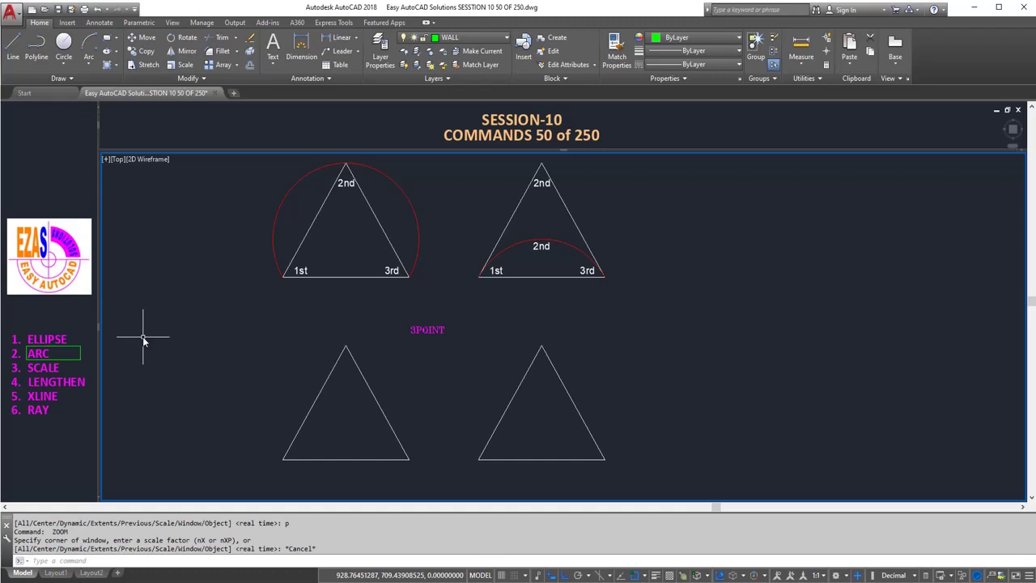
Step: Draw a green circle to the left of the lower triangles
{"action": "type", "text": "c"}
{"action": "key", "text": "Escape"}
{"action": "left_click", "coordinate": [193, 293]}
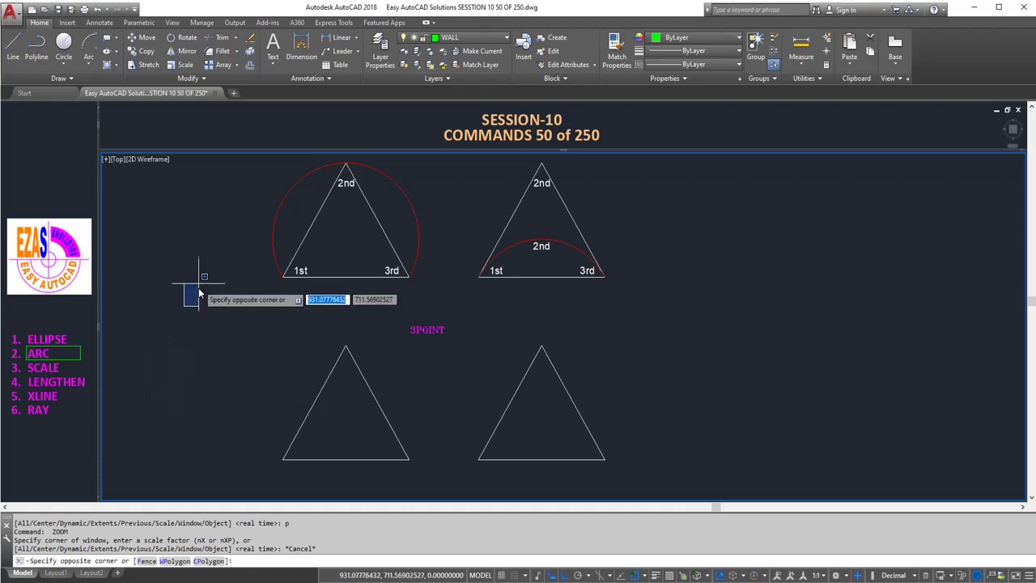
{"action": "type", "text": "c"}
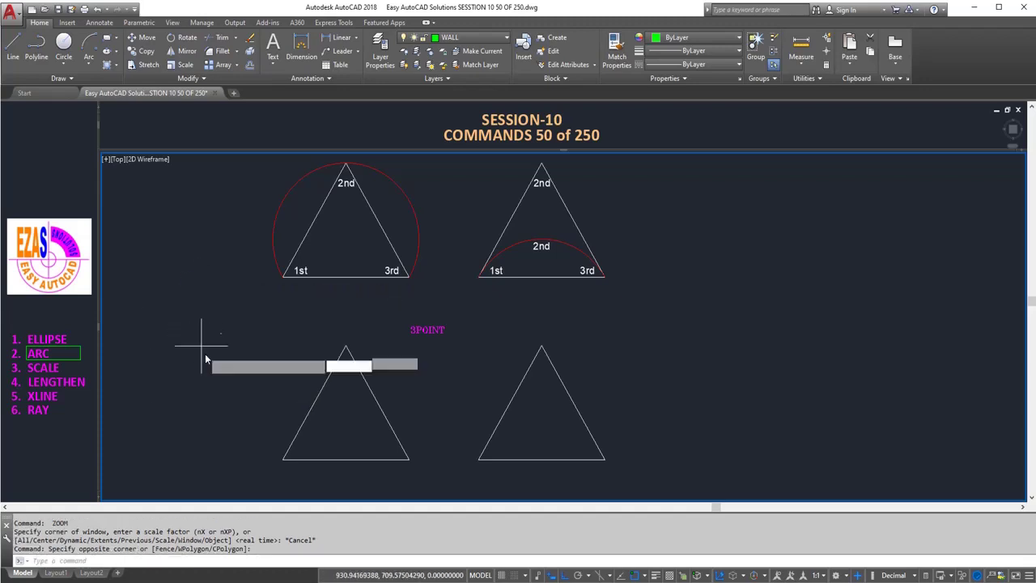
{"action": "key", "text": "Return"}
{"action": "left_click", "coordinate": [206, 354]}
{"action": "left_click", "coordinate": [202, 301]}
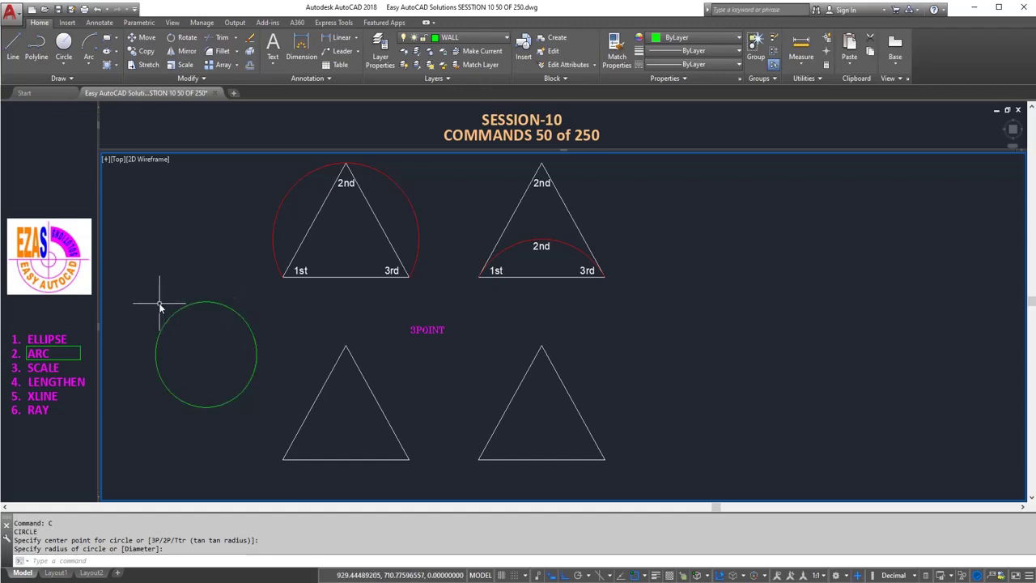
Step: Break the circle between two picked points so only a short arc remains
{"action": "type", "text": "BR"}
{"action": "key", "text": "Return"}
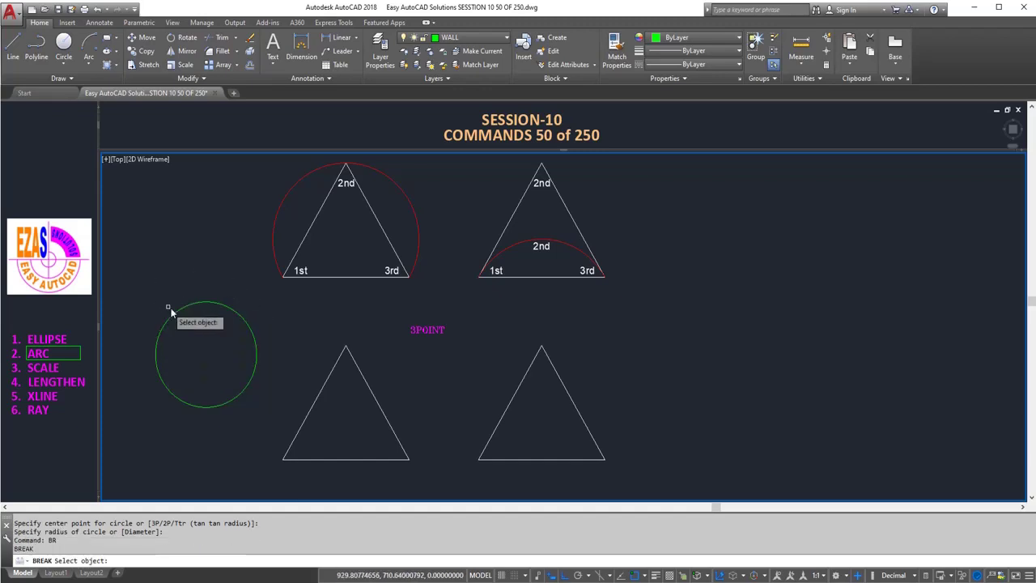
{"action": "left_click", "coordinate": [201, 304]}
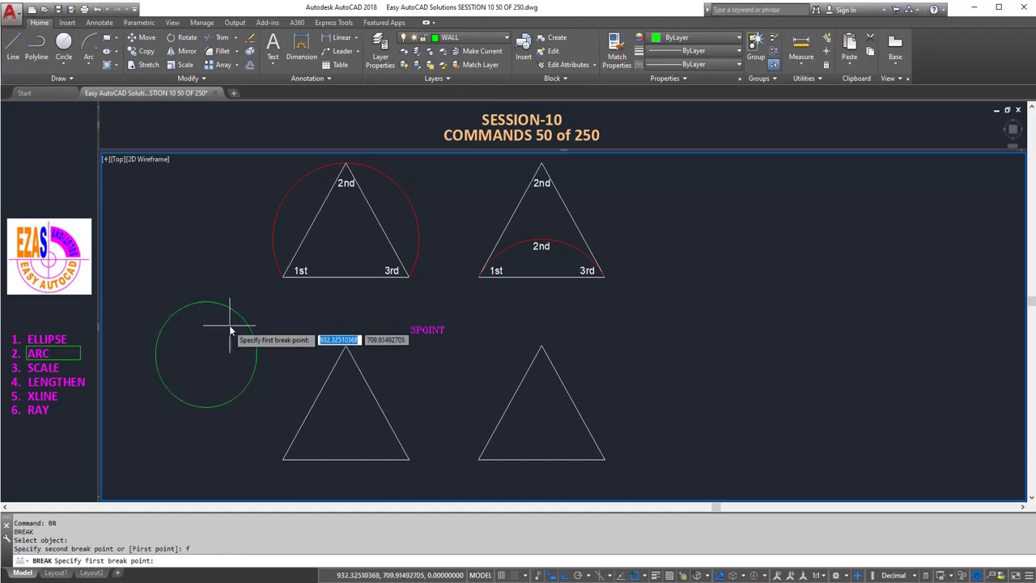
{"action": "type", "text": "f"}
{"action": "key", "text": "Return"}
{"action": "left_click", "coordinate": [195, 325]}
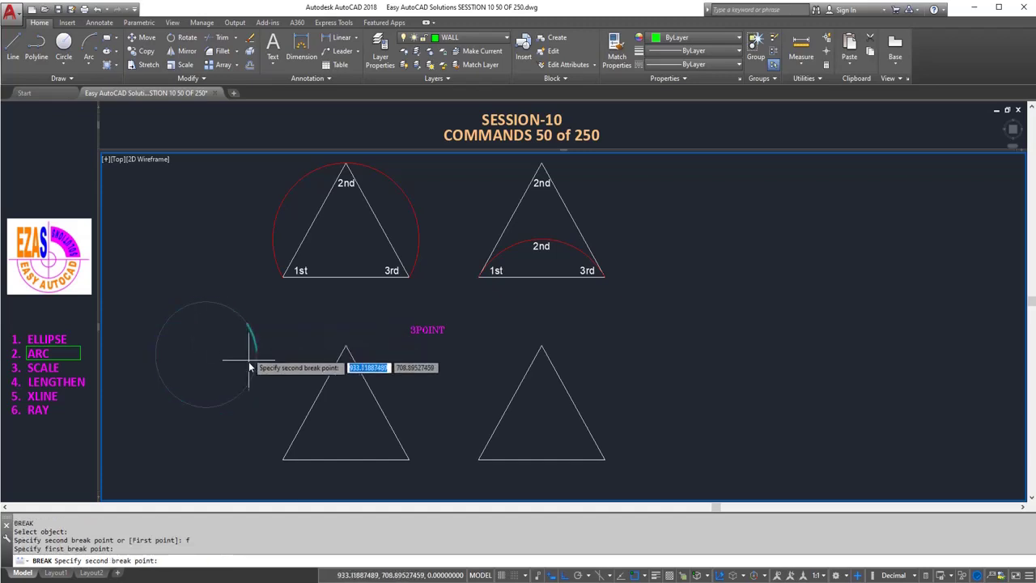
{"action": "left_click", "coordinate": [254, 368]}
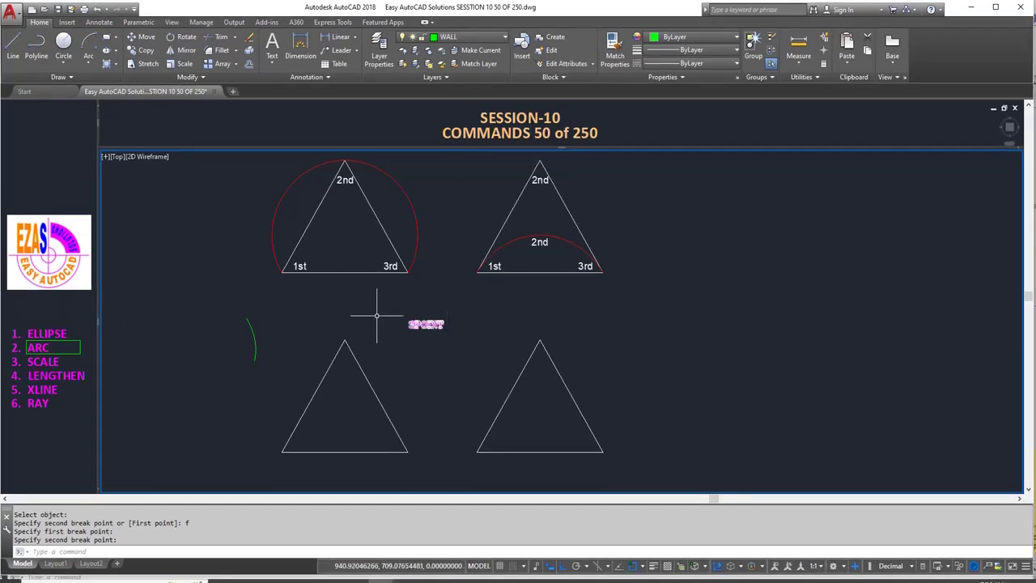
{"action": "left_click", "coordinate": [90, 65]}
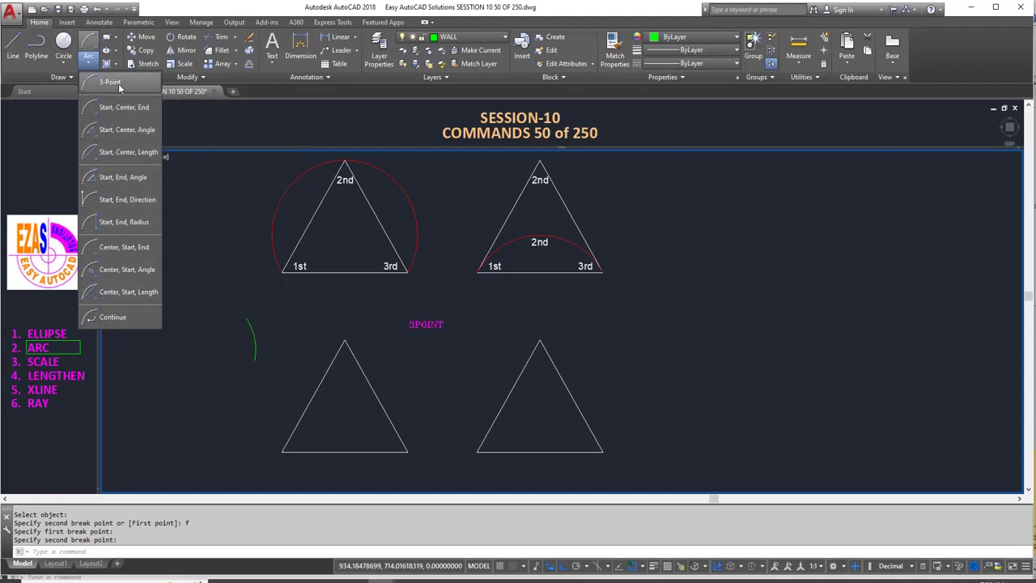
Step: Draw two green three-point practice arcs left of the triangles
{"action": "left_click", "coordinate": [206, 255]}
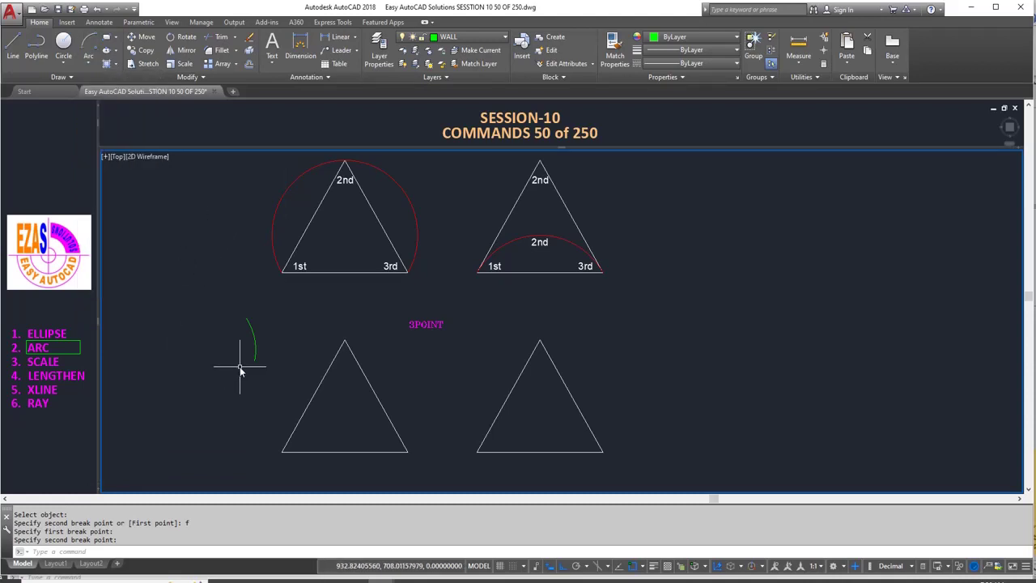
{"action": "type", "text": "arc"}
{"action": "key", "text": "Return"}
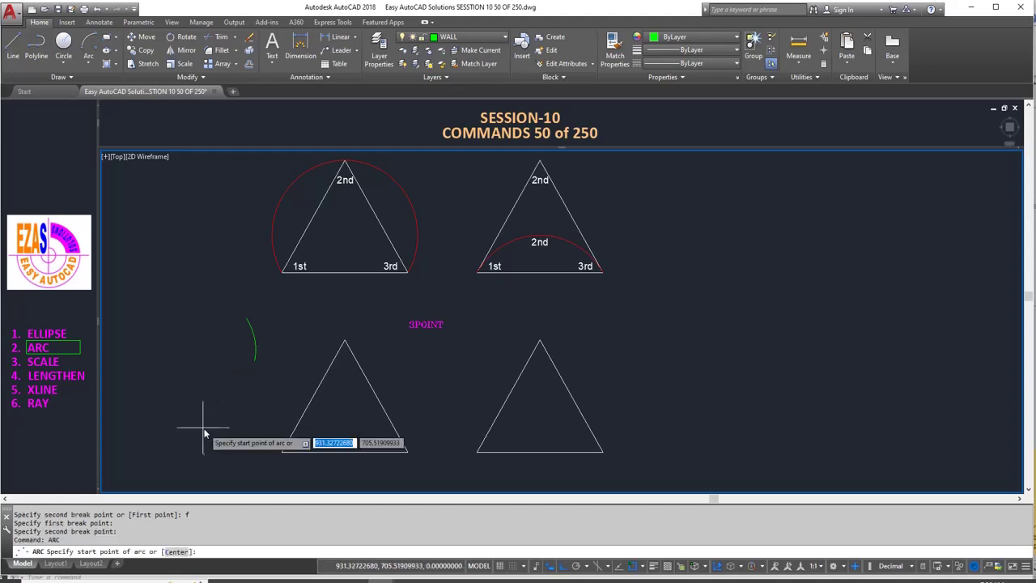
{"action": "left_click", "coordinate": [159, 338]}
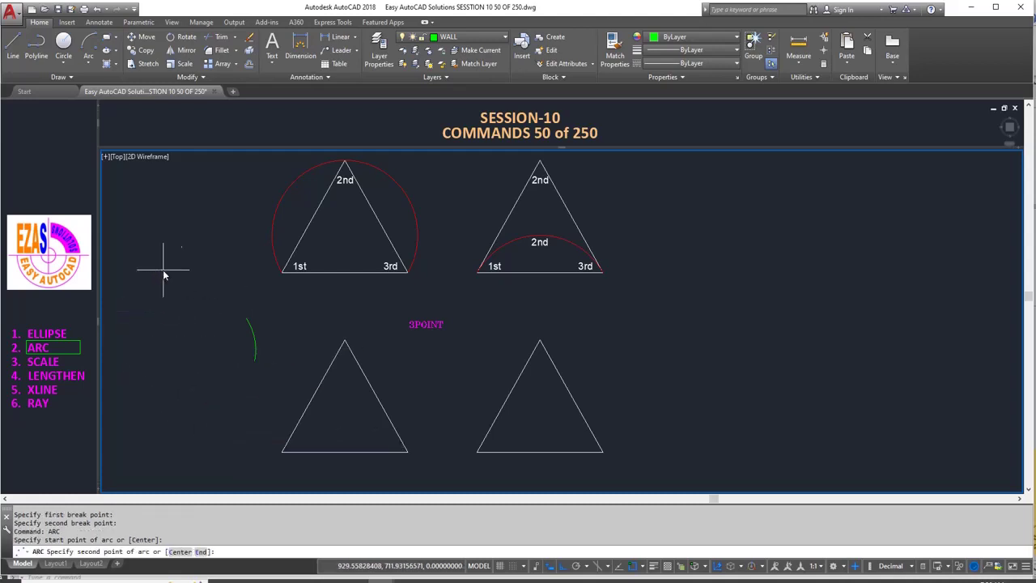
{"action": "left_click", "coordinate": [157, 273]}
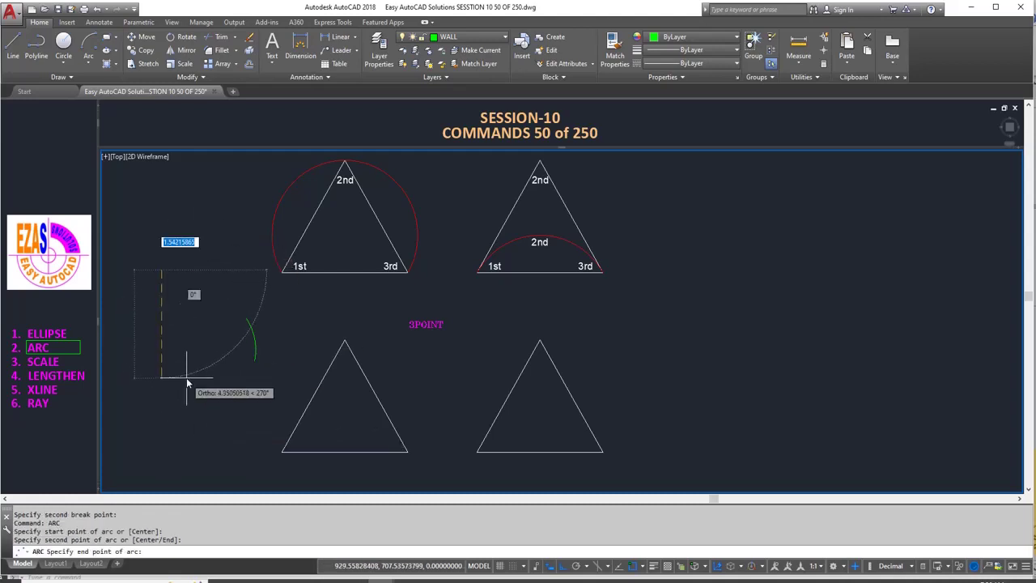
{"action": "left_click", "coordinate": [220, 268]}
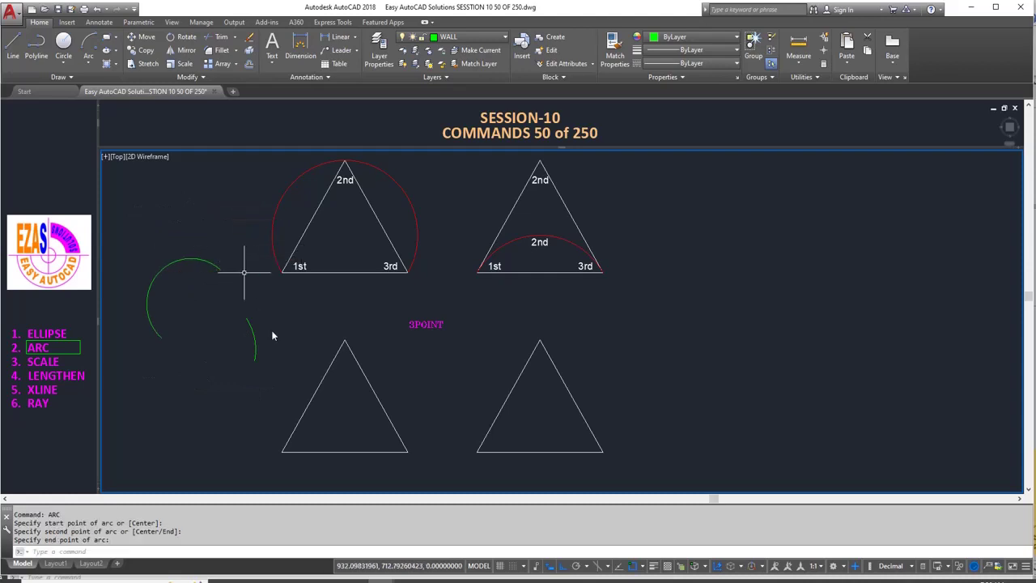
{"action": "key", "text": "Return"}
{"action": "left_click", "coordinate": [145, 415]}
{"action": "left_click", "coordinate": [180, 390]}
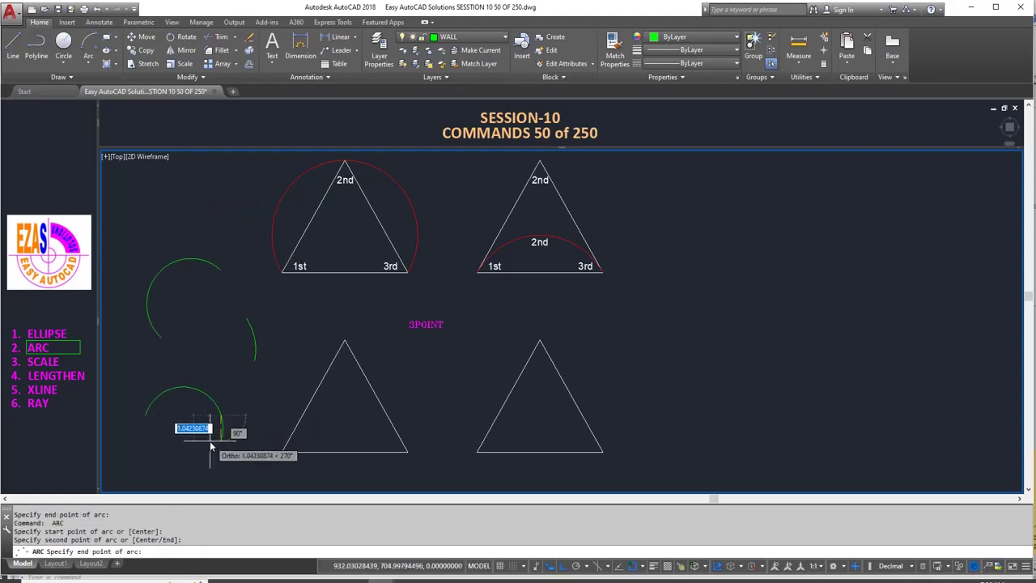
{"action": "left_click", "coordinate": [222, 443]}
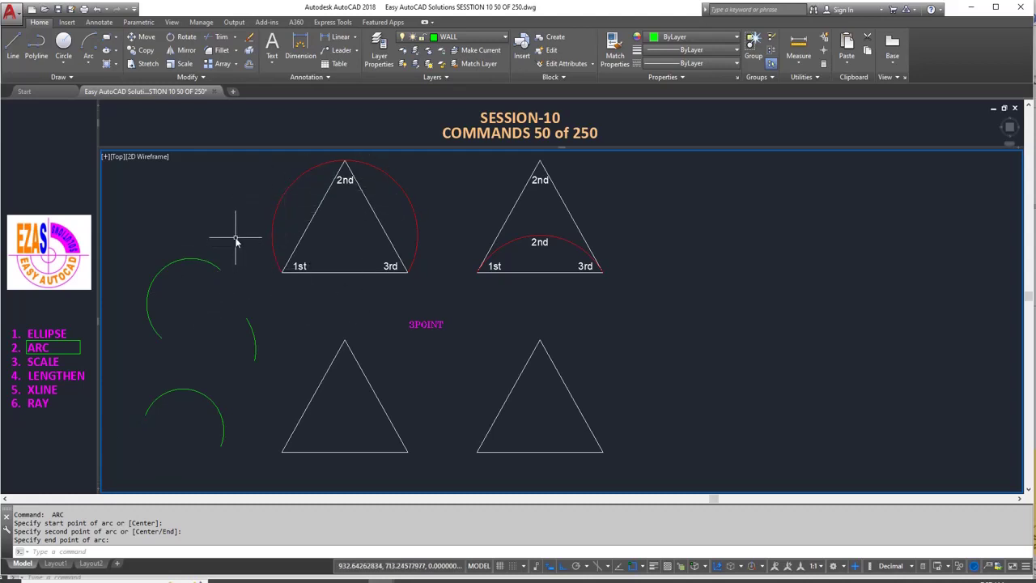
Step: Erase the three stray green arcs with a crossing window
{"action": "type", "text": "e"}
{"action": "key", "text": "Return"}
{"action": "left_click", "coordinate": [258, 402]}
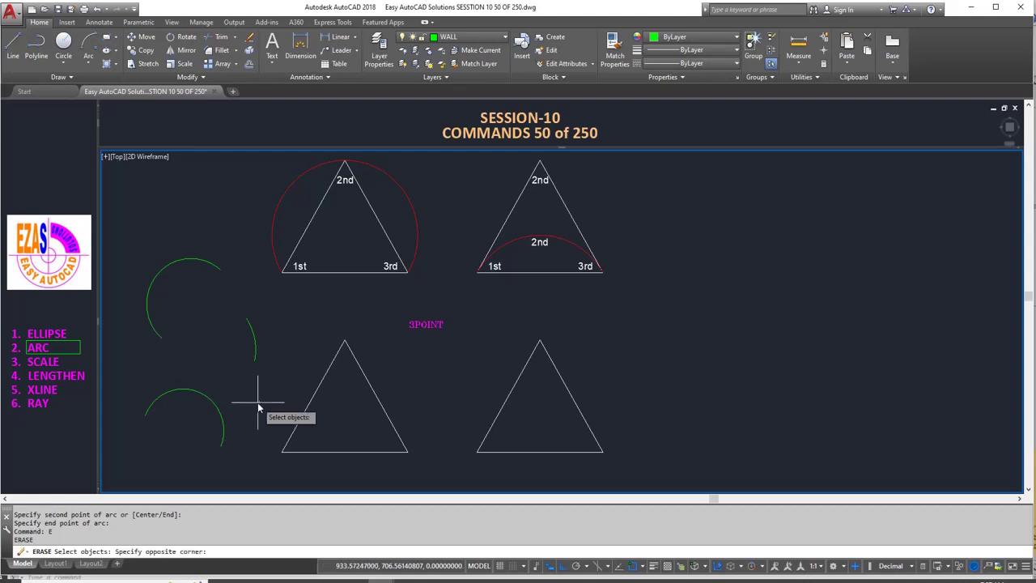
{"action": "left_click", "coordinate": [150, 282]}
{"action": "key", "text": "Return"}
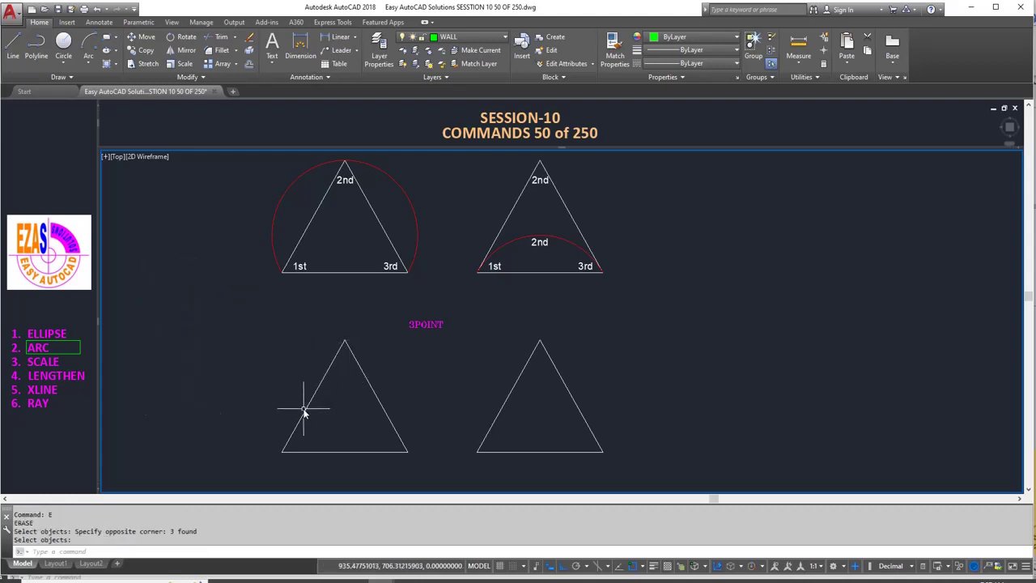
{"action": "type", "text": "arc"}
Step: Trace a three-point arc over the left triangle's apex and a shallow arc along the right triangle's base
{"action": "key", "text": "Return"}
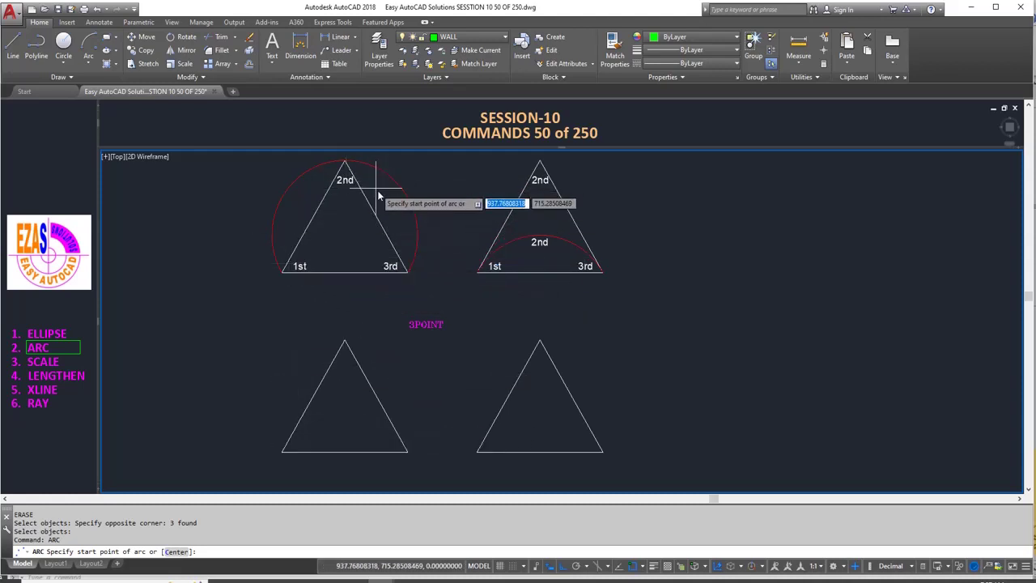
{"action": "left_click", "coordinate": [291, 452]}
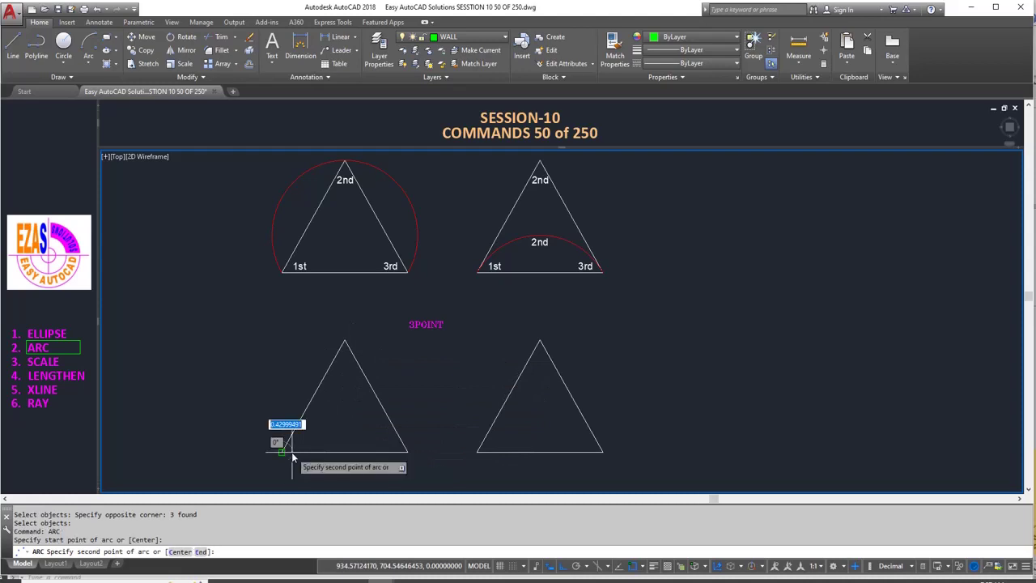
{"action": "left_click", "coordinate": [344, 342]}
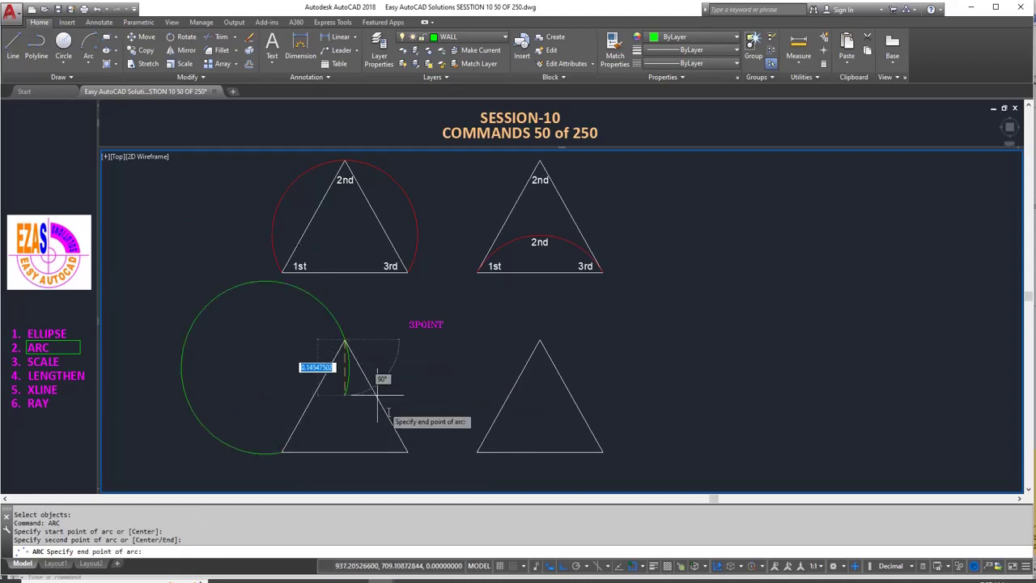
{"action": "left_click", "coordinate": [405, 450]}
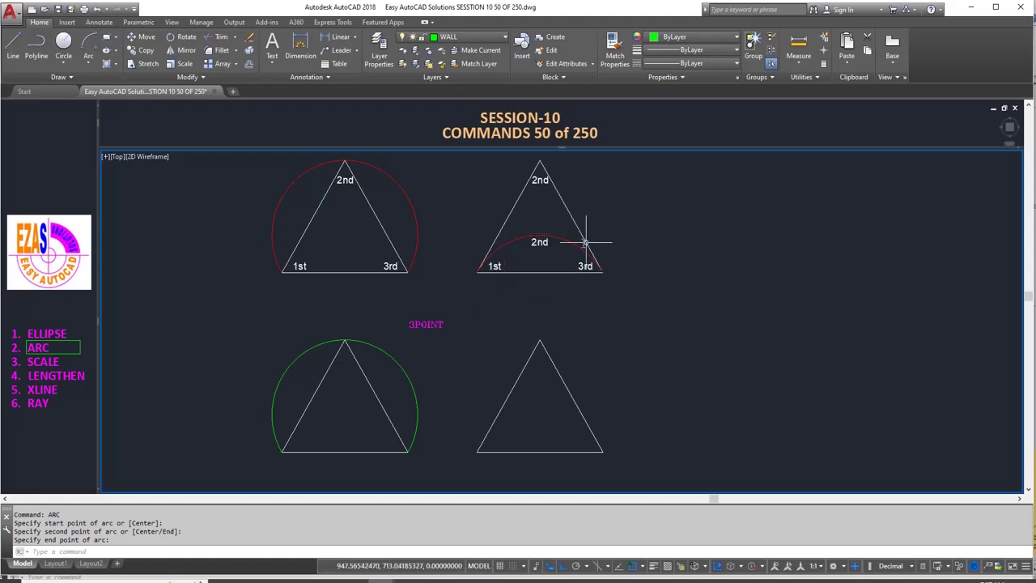
{"action": "key", "text": "Return"}
{"action": "left_click", "coordinate": [478, 451]}
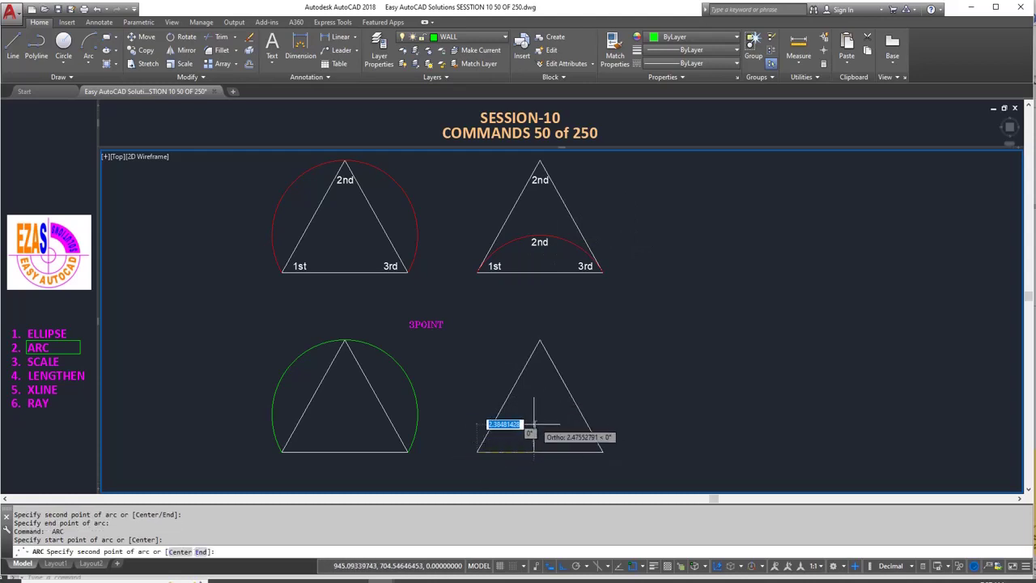
{"action": "key", "text": "F8"}
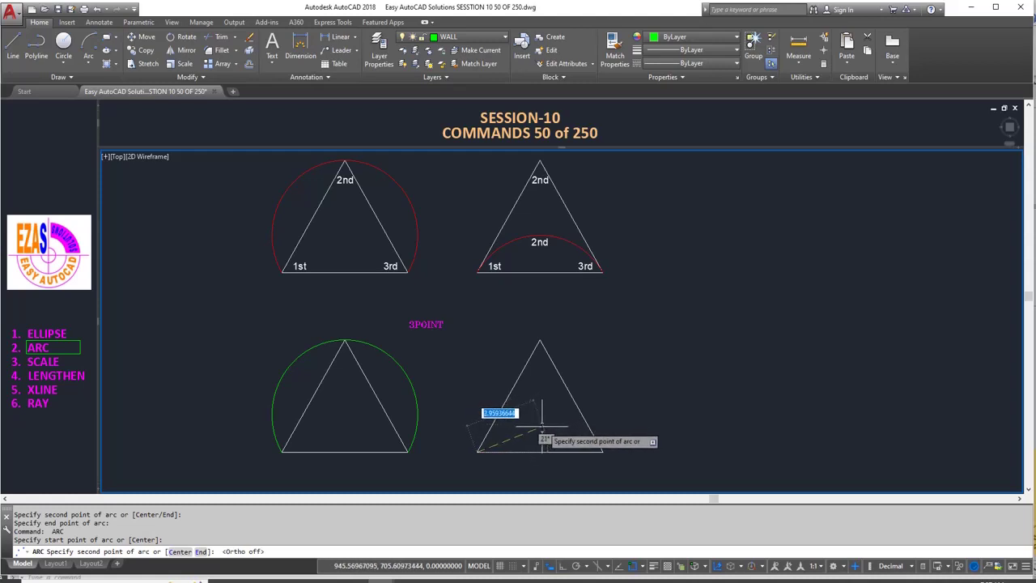
{"action": "left_click", "coordinate": [540, 425]}
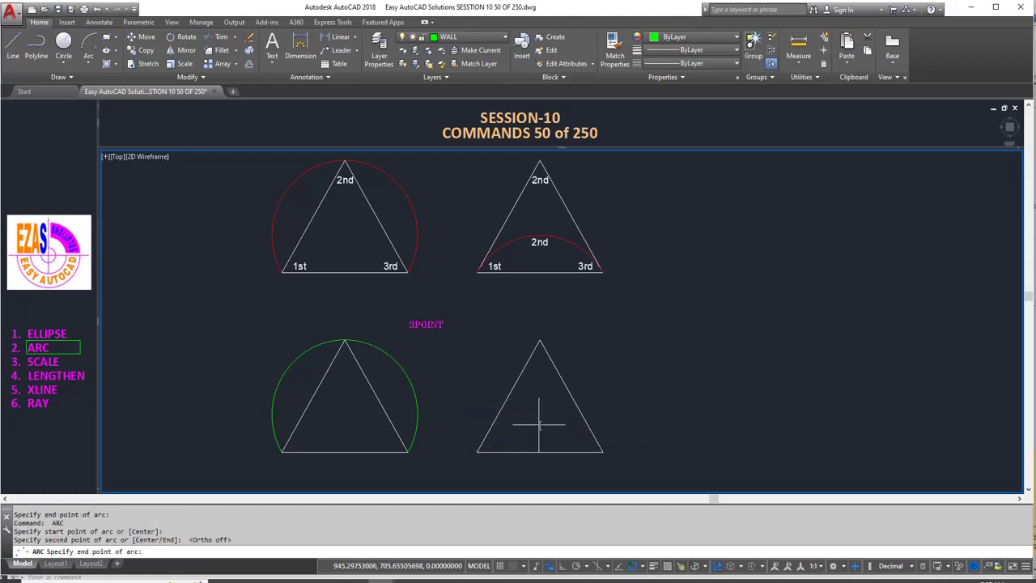
{"action": "left_click", "coordinate": [603, 450]}
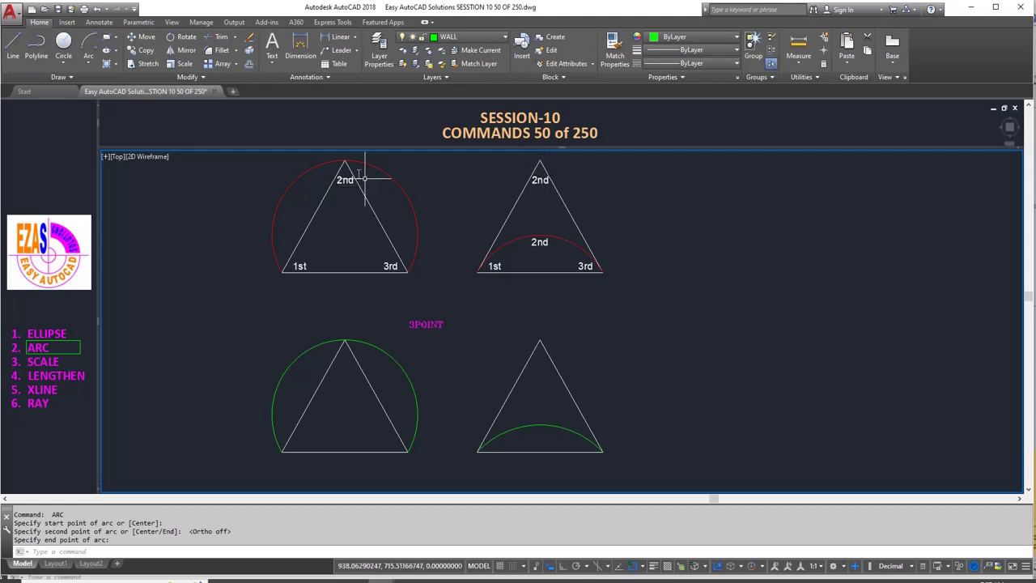
Step: Trace an arc through the upper triangle's apex and a shallow arc on the left base using the cen snap
{"action": "key", "text": "Return"}
{"action": "left_click", "coordinate": [479, 271]}
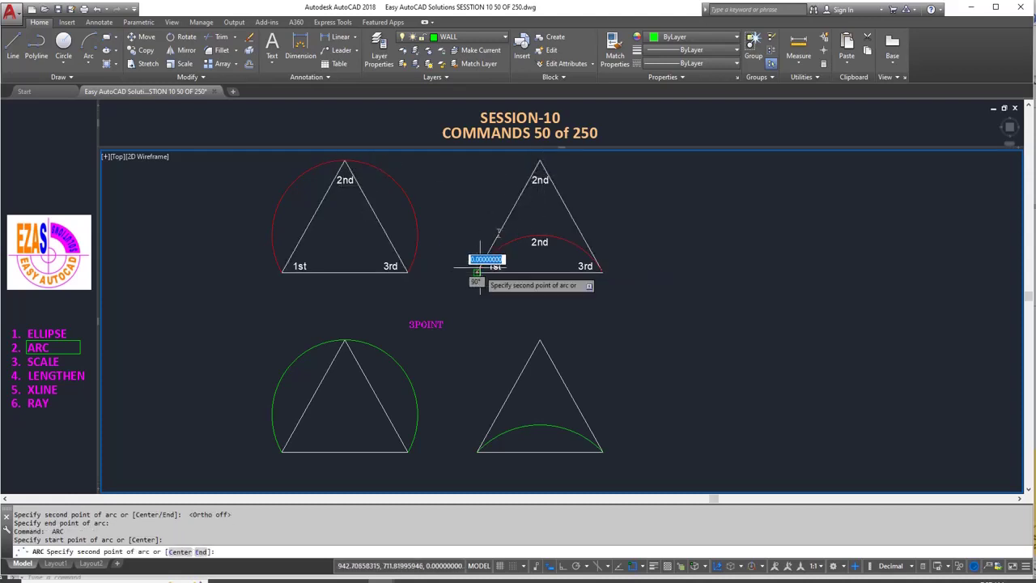
{"action": "left_click", "coordinate": [540, 162]}
{"action": "left_click", "coordinate": [600, 272]}
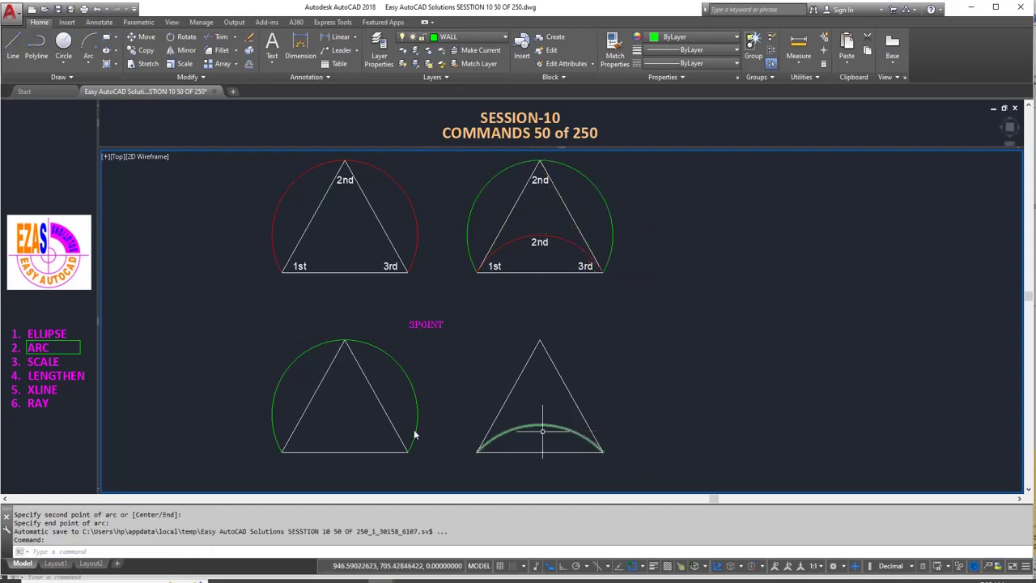
{"action": "key", "text": "Return"}
{"action": "left_click", "coordinate": [286, 458]}
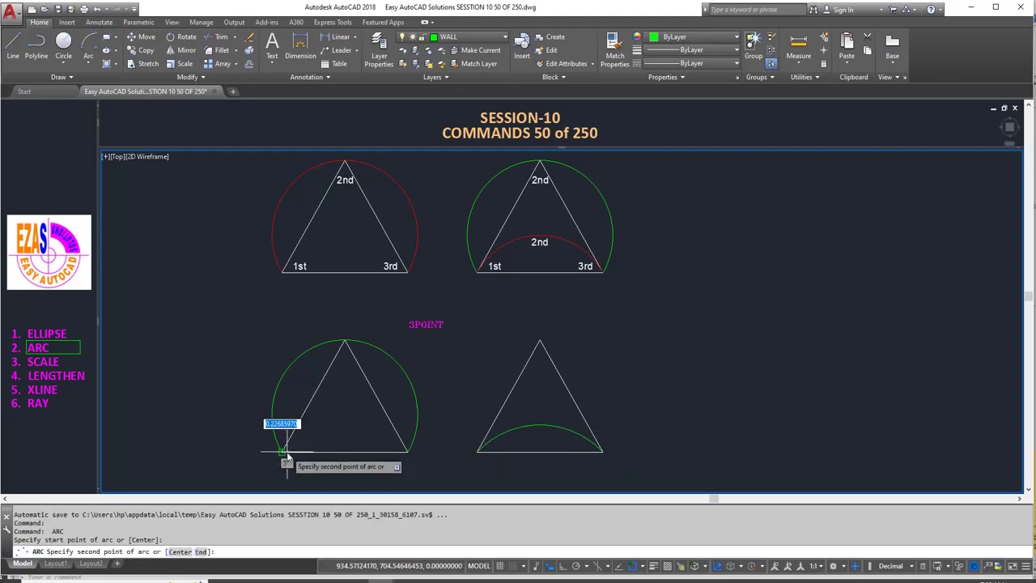
{"action": "type", "text": "cen"}
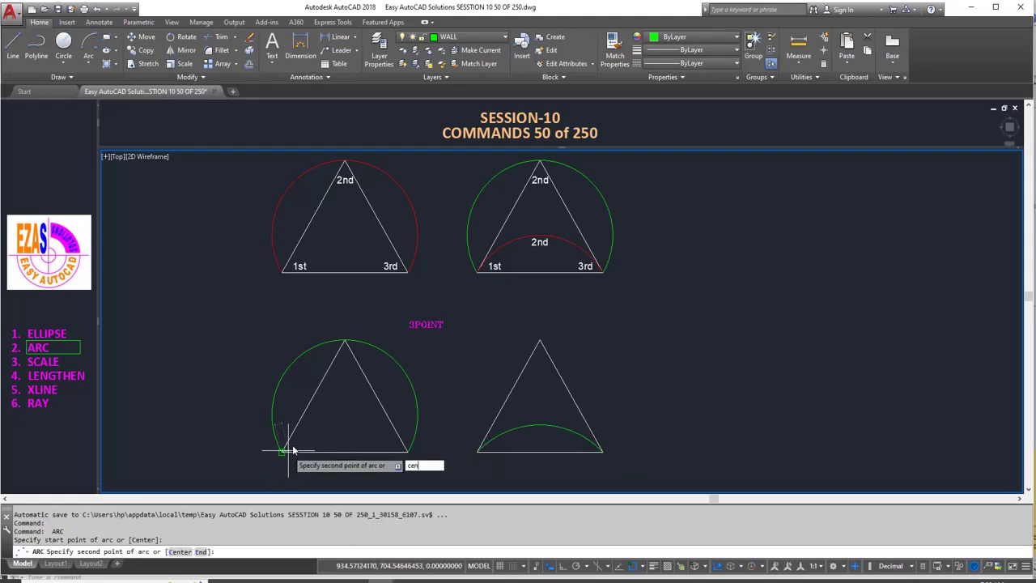
{"action": "key", "text": "Return"}
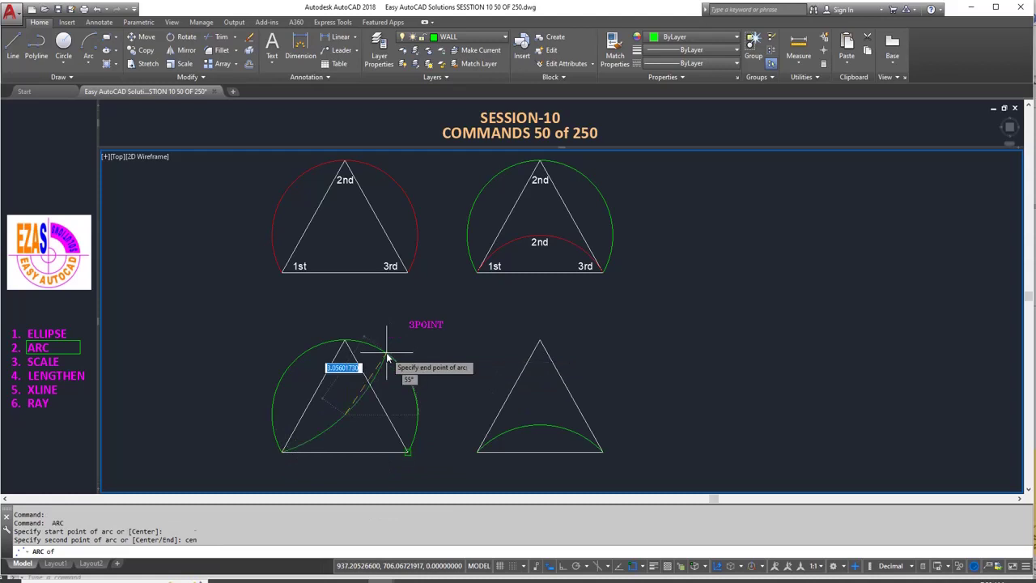
{"action": "left_click", "coordinate": [398, 377]}
{"action": "left_click", "coordinate": [394, 443]}
{"action": "type", "text": "osnap"}
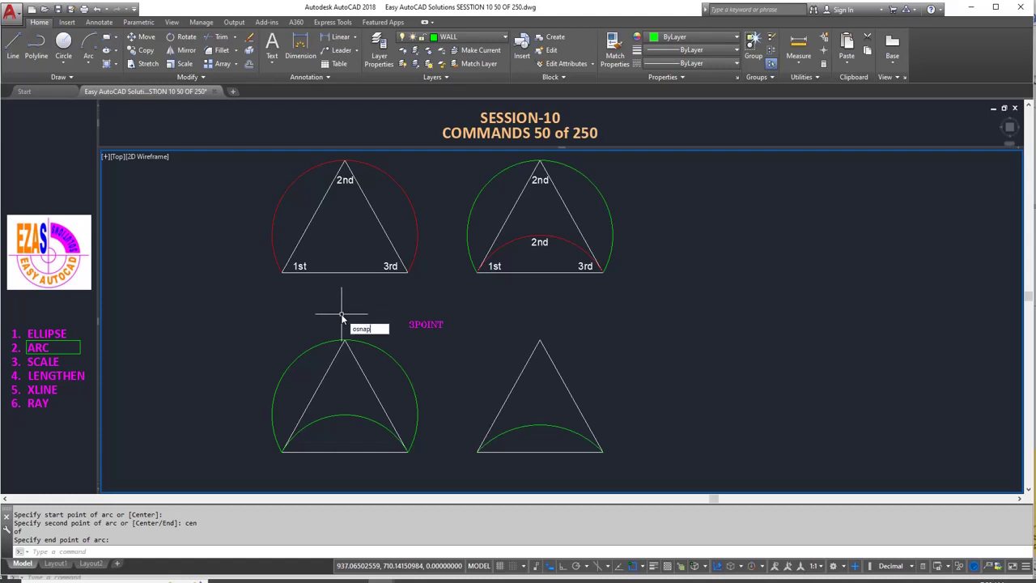
Step: Check that the Endpoint and Node object snaps are enabled in Drafting Settings
{"action": "key", "text": "Return"}
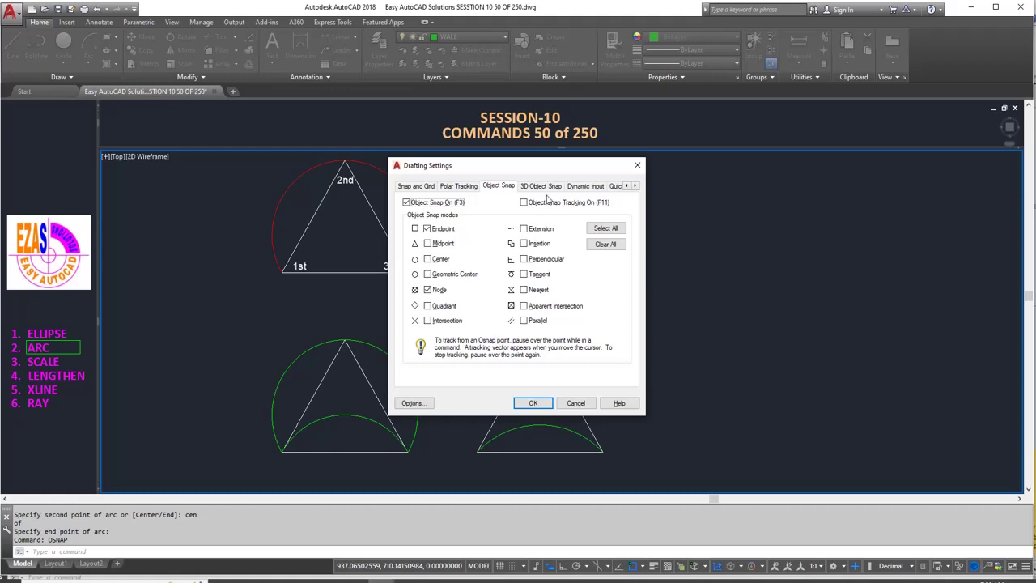
{"action": "left_click", "coordinate": [532, 403]}
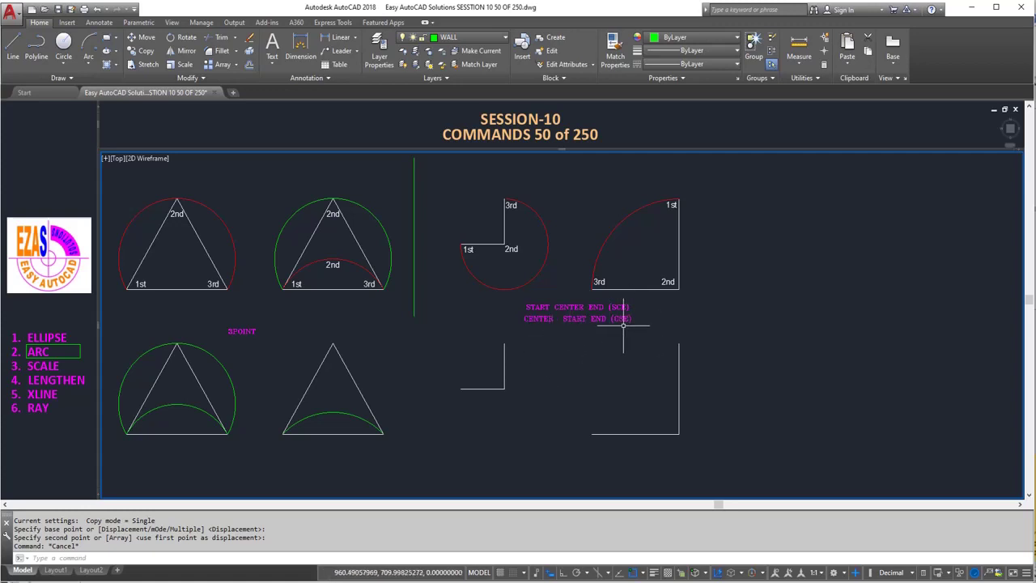
Step: Draw a green Start-Center-End arc from the L's left end, centred on its corner, to the vertical line's top
{"action": "left_click", "coordinate": [89, 66]}
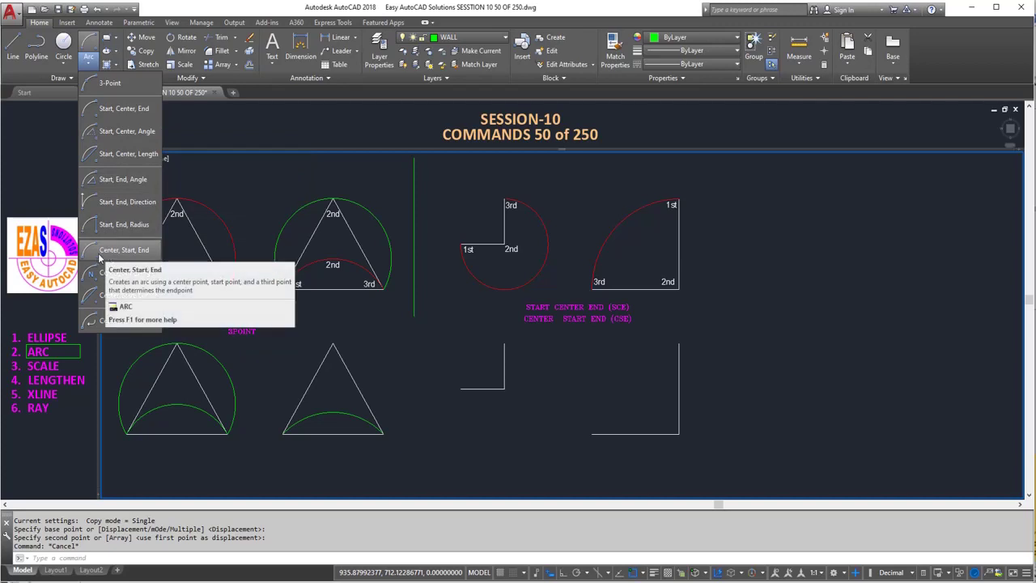
{"action": "mouse_move", "coordinate": [123, 108]}
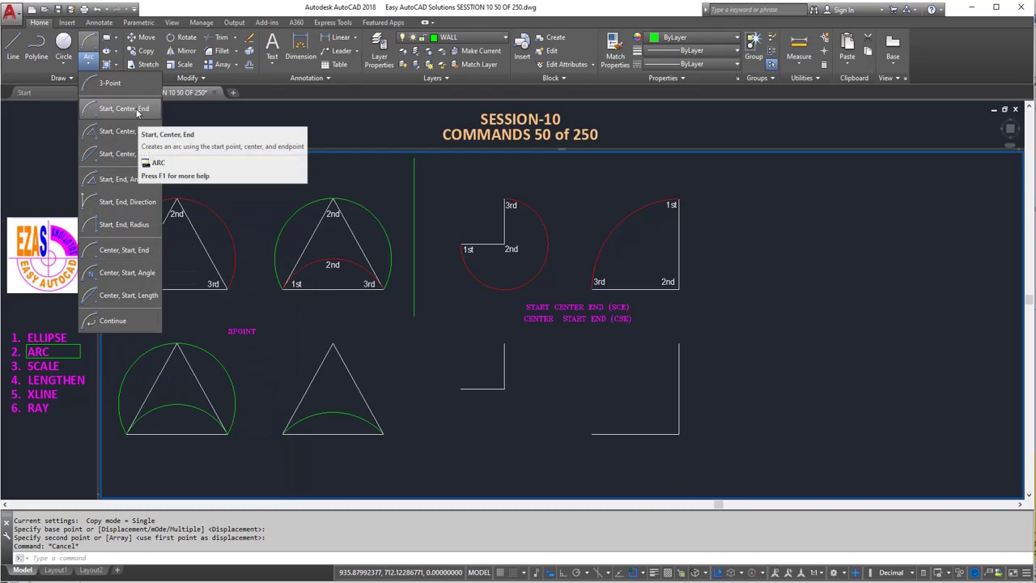
{"action": "left_click", "coordinate": [136, 109]}
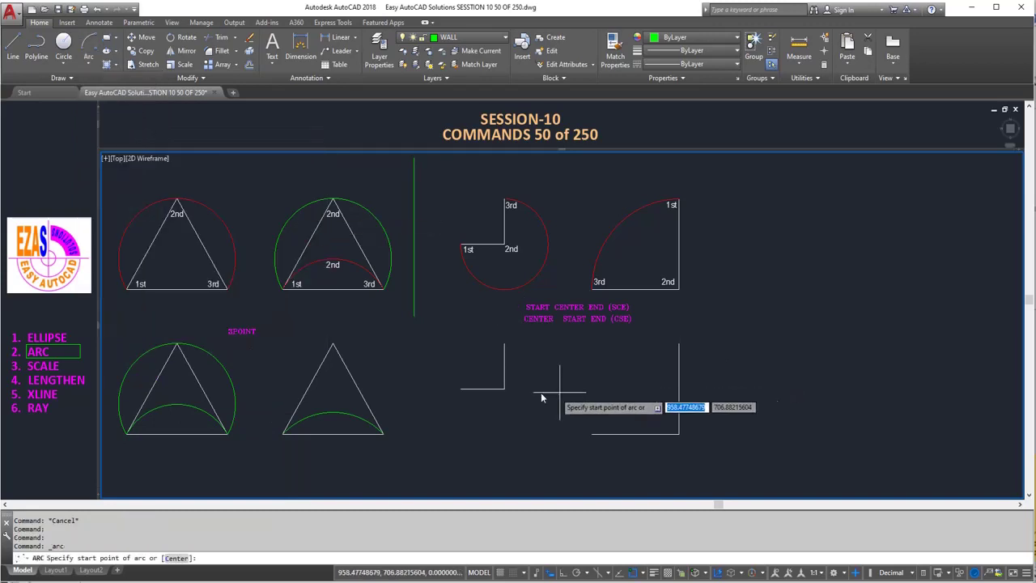
{"action": "left_click", "coordinate": [461, 251]}
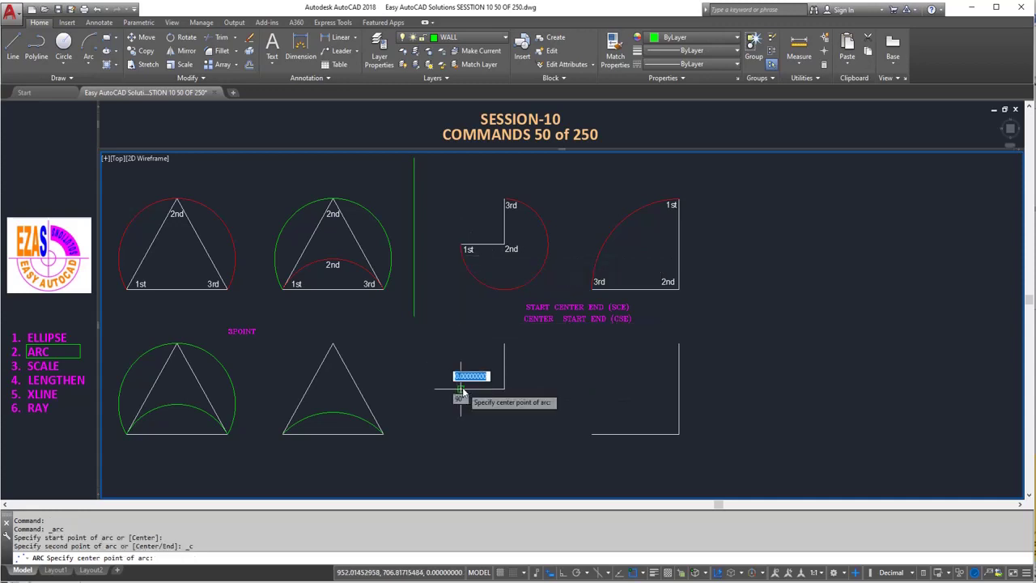
{"action": "left_click", "coordinate": [503, 389]}
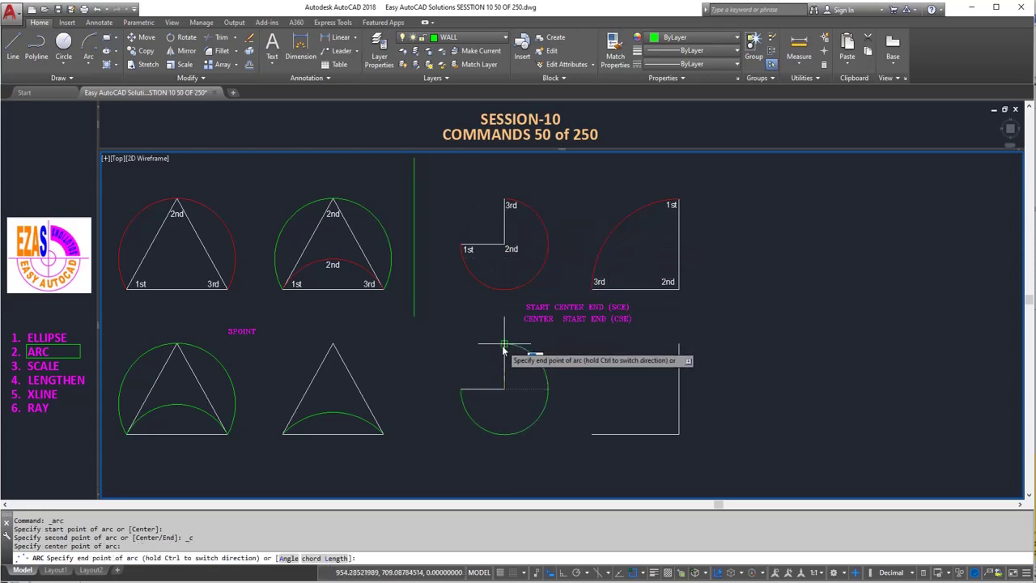
{"action": "left_click", "coordinate": [503, 344]}
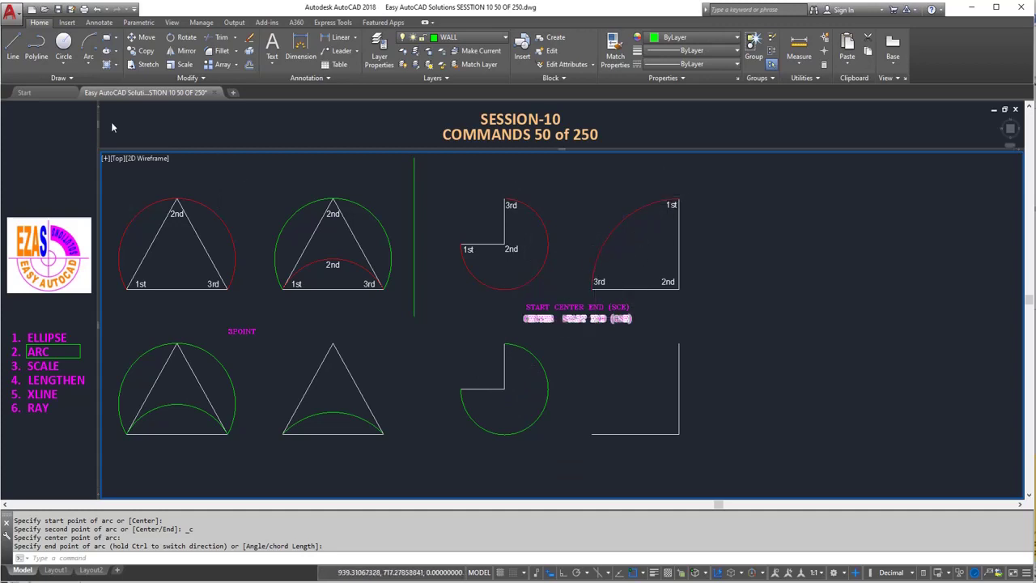
Step: Draw a green quarter arc on the CSE example from the vertical line's top around the lower-right corner
{"action": "left_click", "coordinate": [89, 67]}
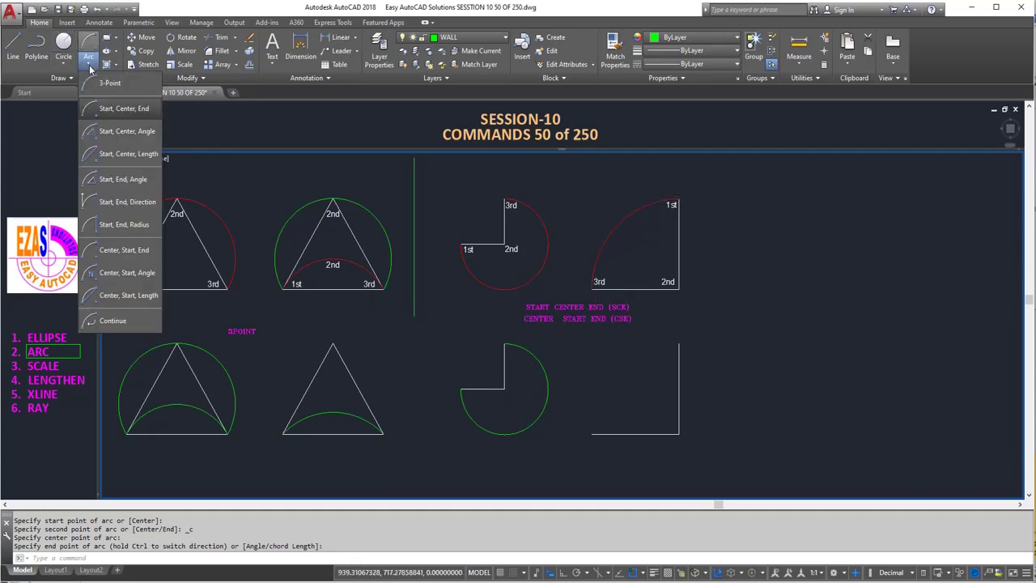
{"action": "left_click", "coordinate": [141, 109]}
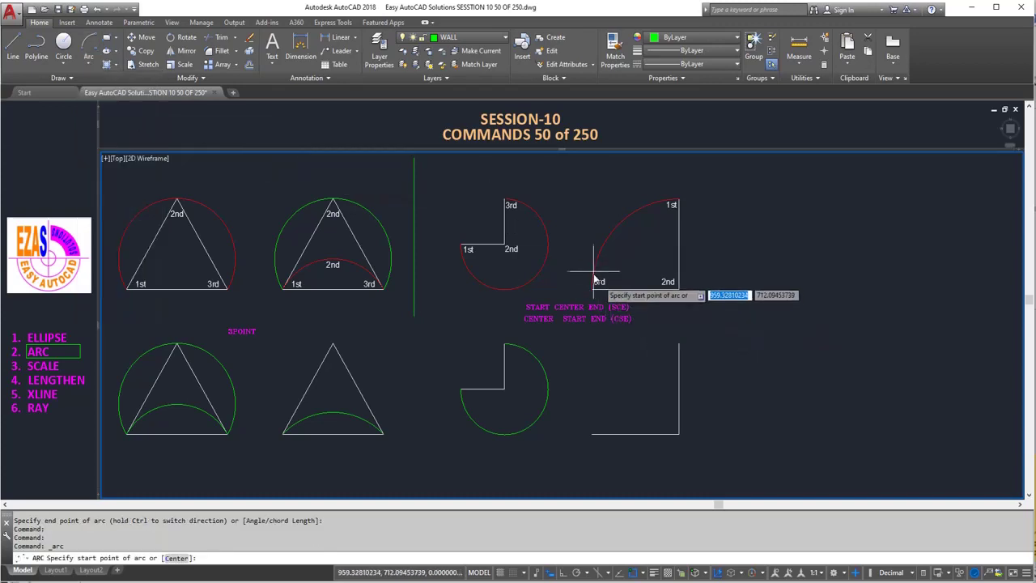
{"action": "left_click", "coordinate": [678, 344]}
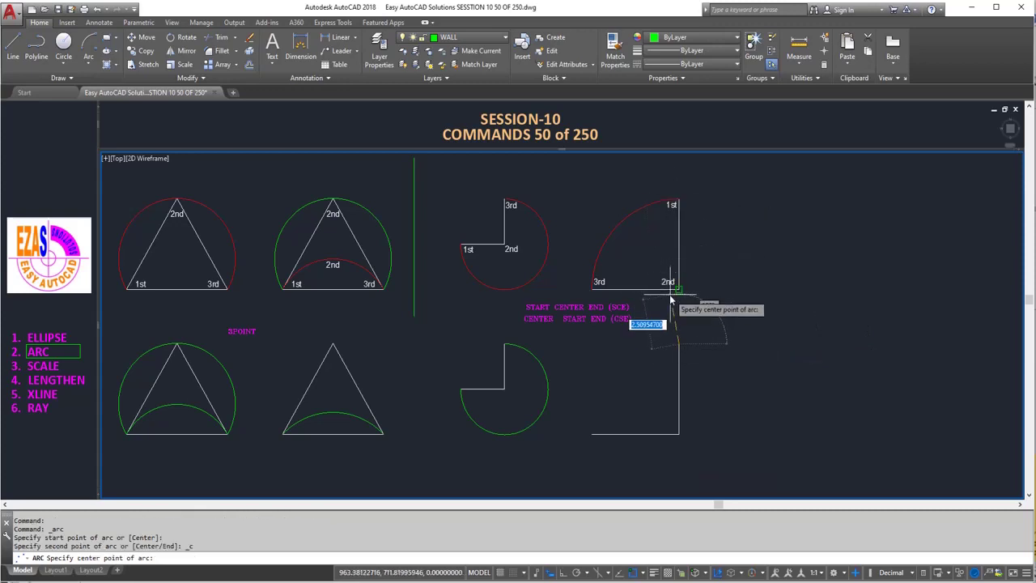
{"action": "left_click", "coordinate": [677, 435]}
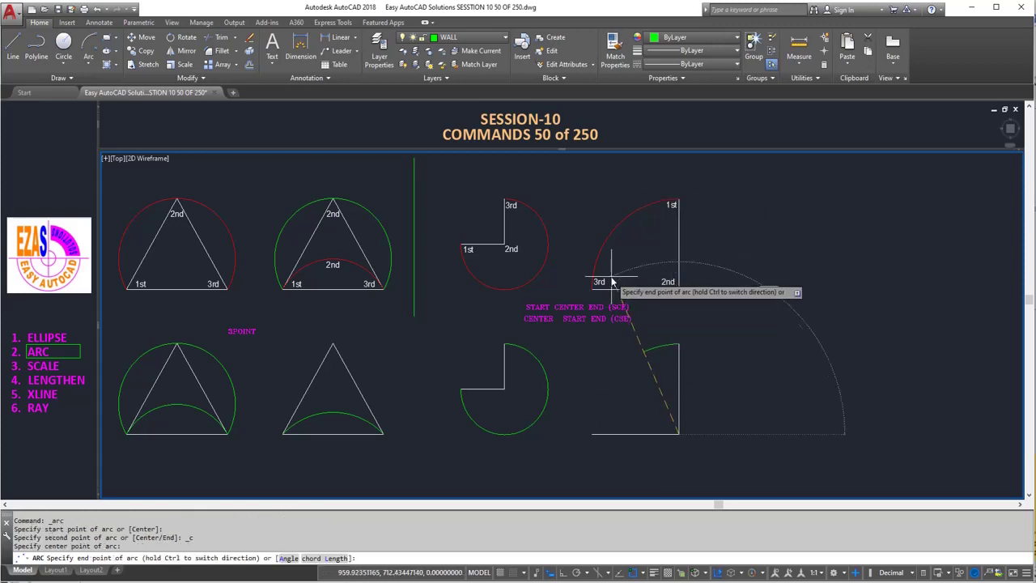
{"action": "left_click", "coordinate": [599, 445]}
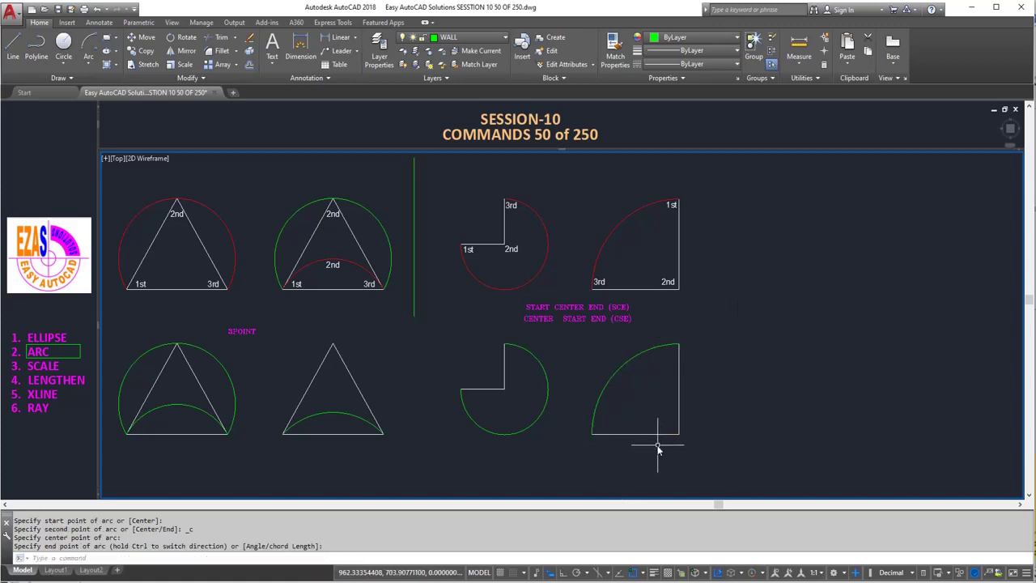
Step: Erase the shape's bottom line, then undo to restore it
{"action": "type", "text": "e"}
{"action": "key", "text": "Return"}
{"action": "left_click_drag", "start_coordinate": [654, 445], "coordinate": [639, 398]}
{"action": "key", "text": "Return"}
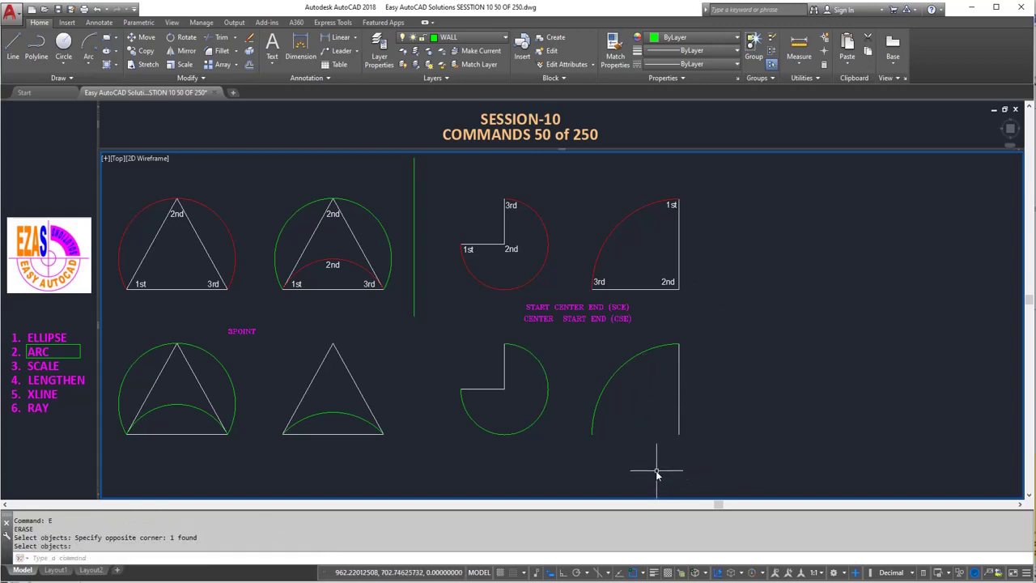
{"action": "type", "text": "u"}
{"action": "key", "text": "Return"}
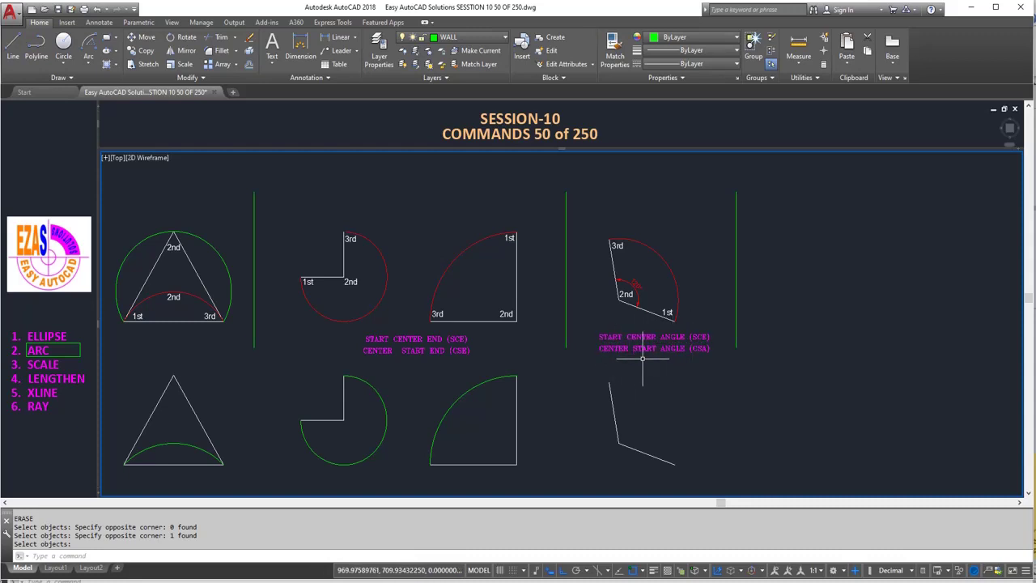
Step: Draw a green Start-Center-Angle arc from the line's end, centred on the corner, with a 120° included angle
{"action": "left_click", "coordinate": [89, 65]}
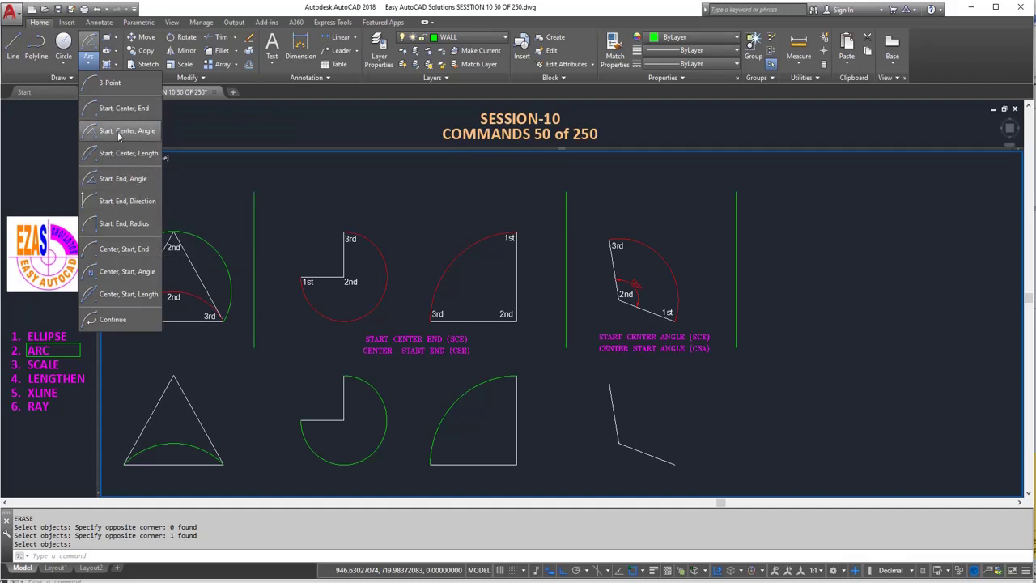
{"action": "left_click", "coordinate": [119, 131]}
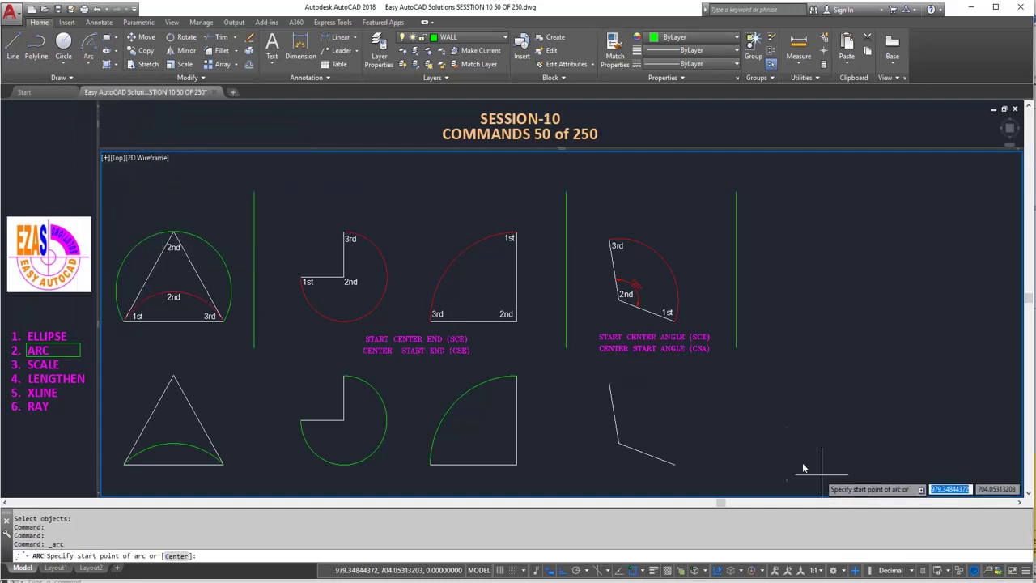
{"action": "left_click", "coordinate": [674, 463]}
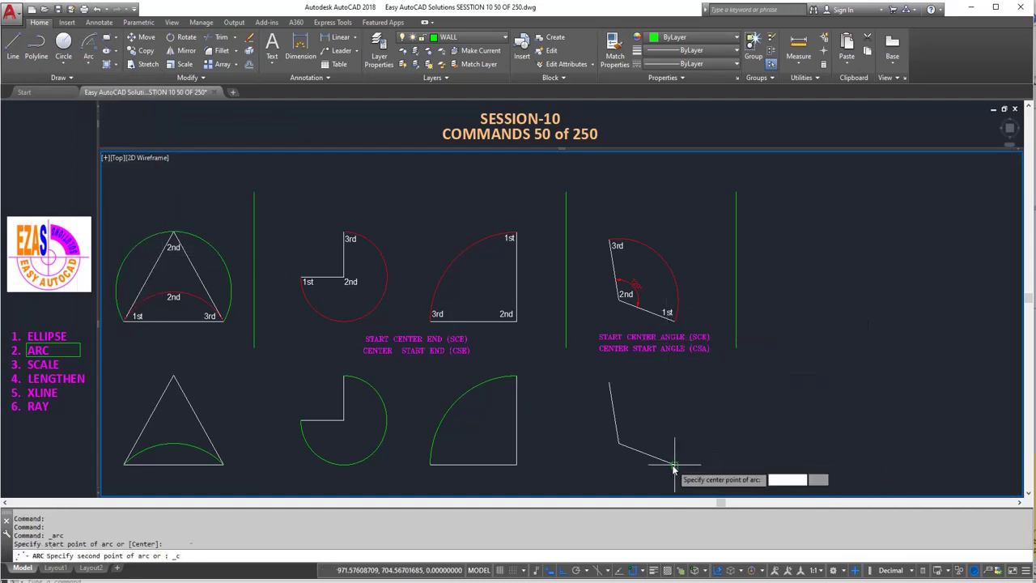
{"action": "left_click", "coordinate": [618, 442]}
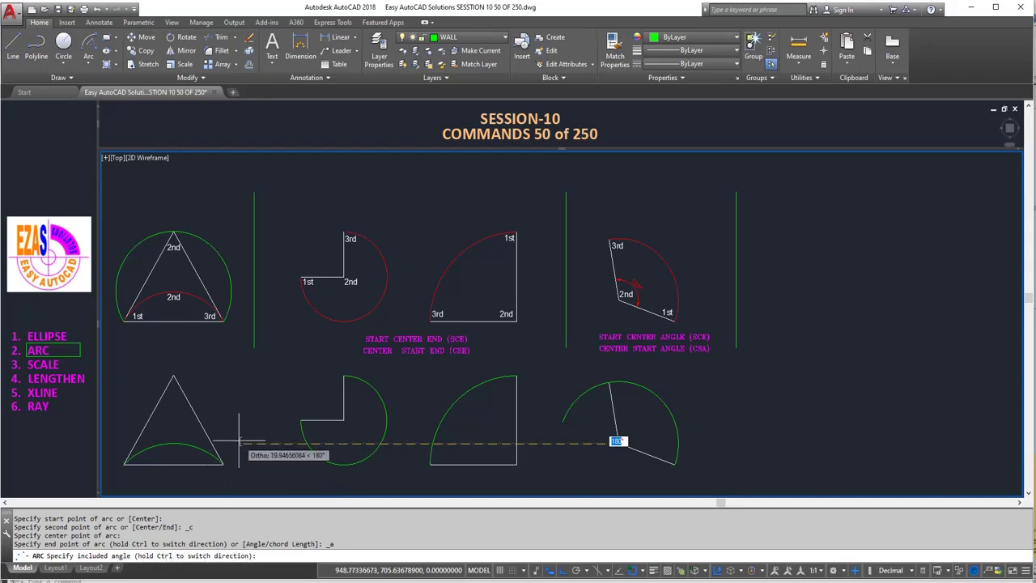
{"action": "type", "text": "1"}
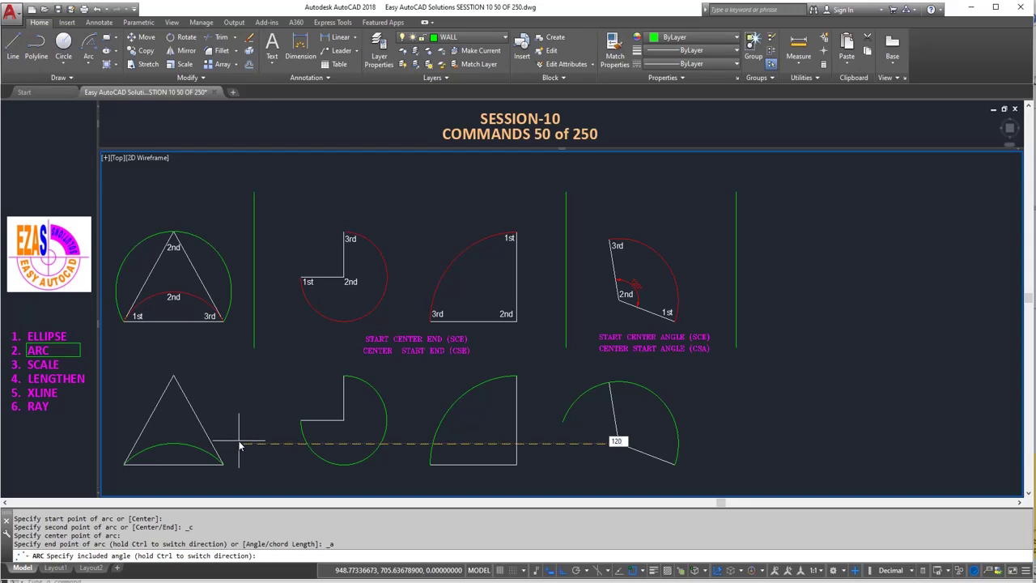
{"action": "key", "text": "Return"}
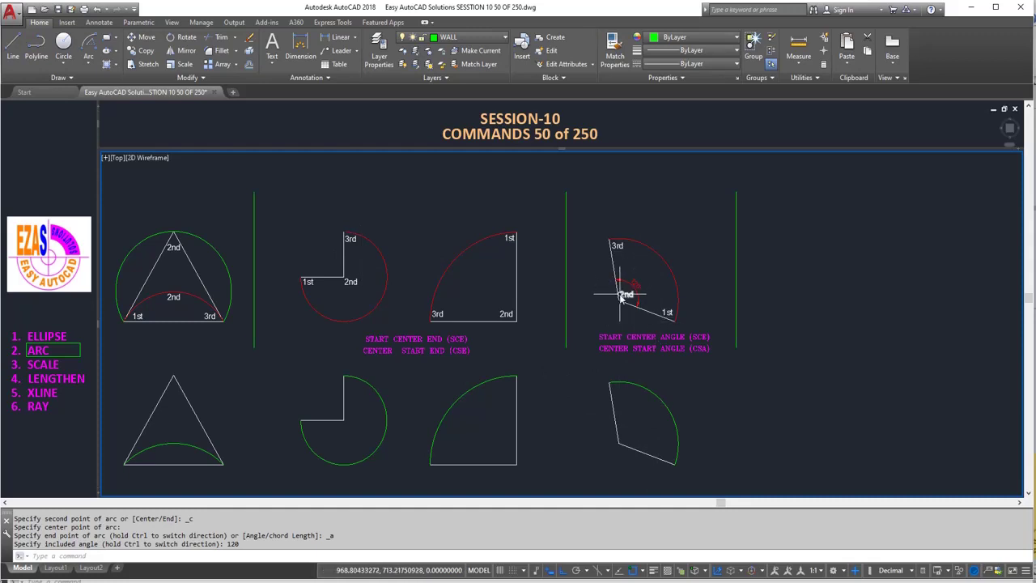
{"action": "mouse_move", "coordinate": [625, 294]}
{"action": "type", "text": "dimang"}
{"action": "key", "text": "Return"}
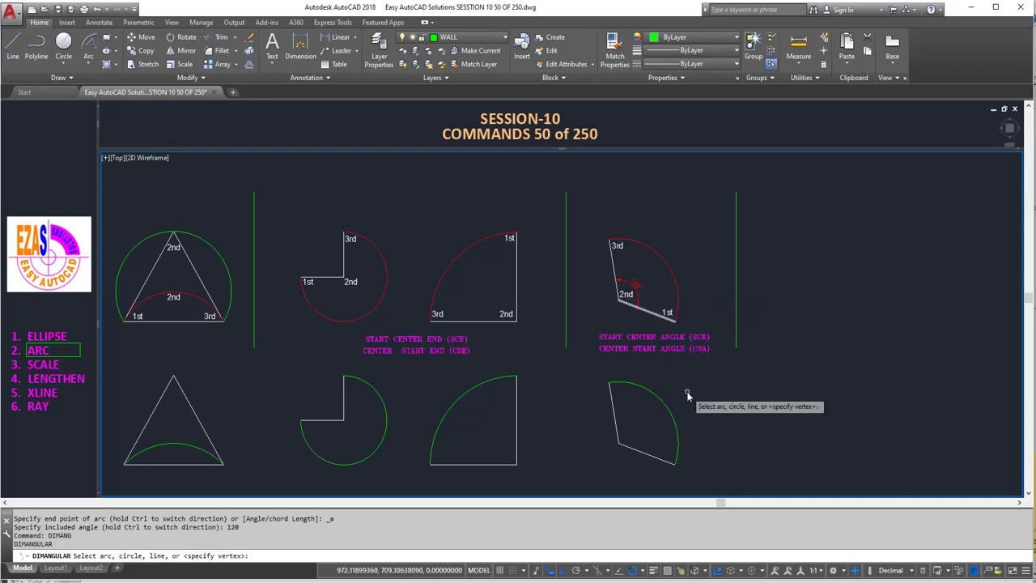
Step: Dimension the angle between the sector's two lines, placing the 120° label inside the green arc
{"action": "left_click", "coordinate": [615, 434]}
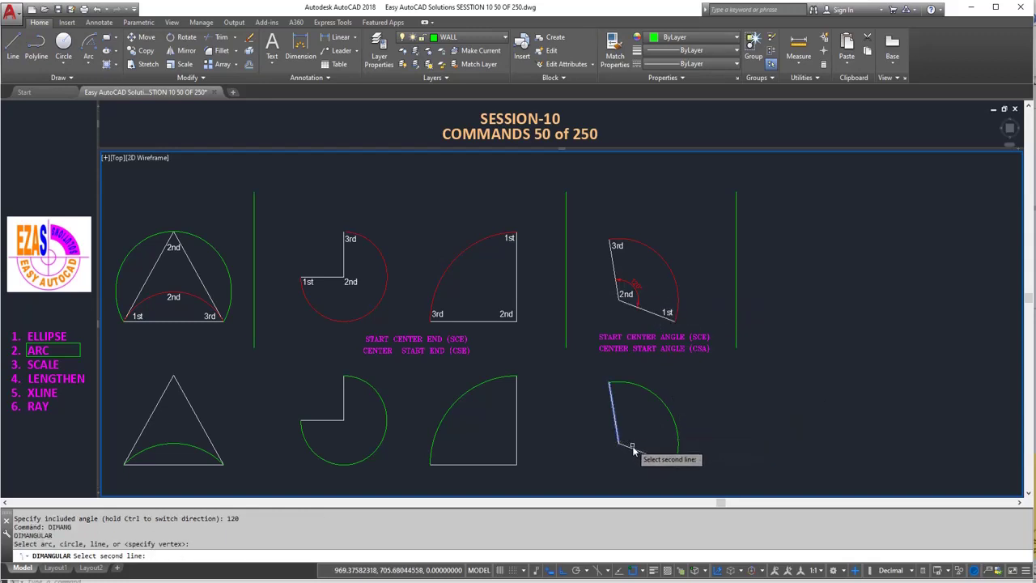
{"action": "left_click", "coordinate": [636, 452]}
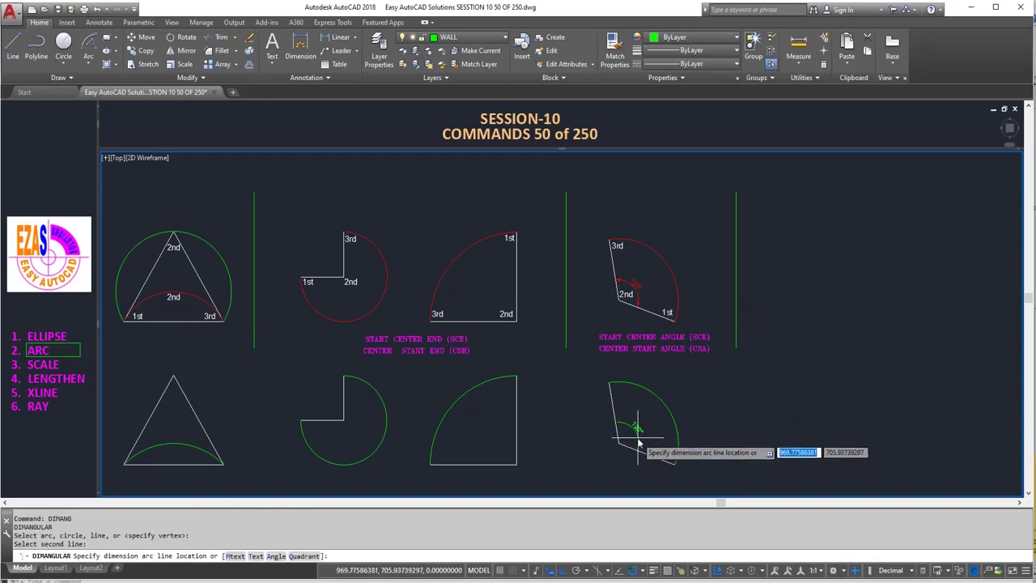
{"action": "left_click", "coordinate": [637, 449]}
{"action": "scroll", "coordinate": [652, 456], "scroll_direction": "up", "scroll_amount": 5}
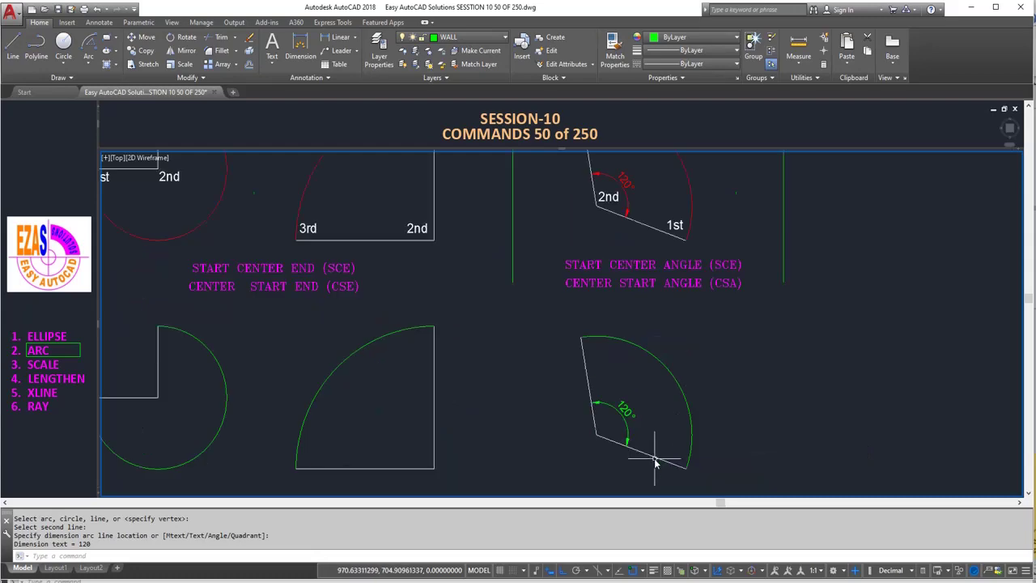
{"action": "scroll", "coordinate": [654, 462], "scroll_direction": "down", "scroll_amount": 3}
{"action": "scroll", "coordinate": [654, 461], "scroll_direction": "down", "scroll_amount": 2}
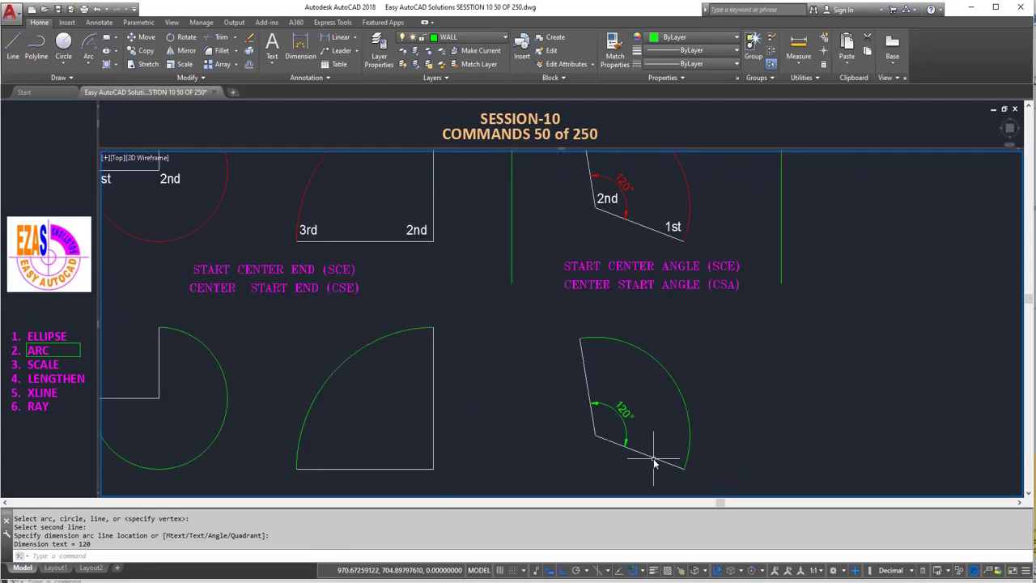
{"action": "scroll", "coordinate": [654, 463], "scroll_direction": "down", "scroll_amount": 2}
{"action": "scroll", "coordinate": [673, 301], "scroll_direction": "up", "scroll_amount": 4}
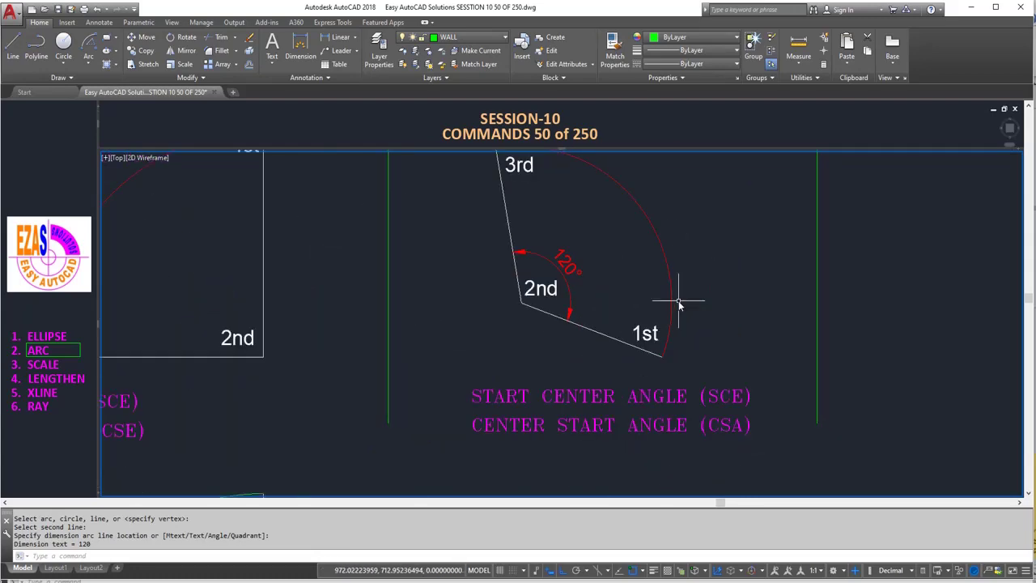
{"action": "scroll", "coordinate": [678, 303], "scroll_direction": "down", "scroll_amount": 5}
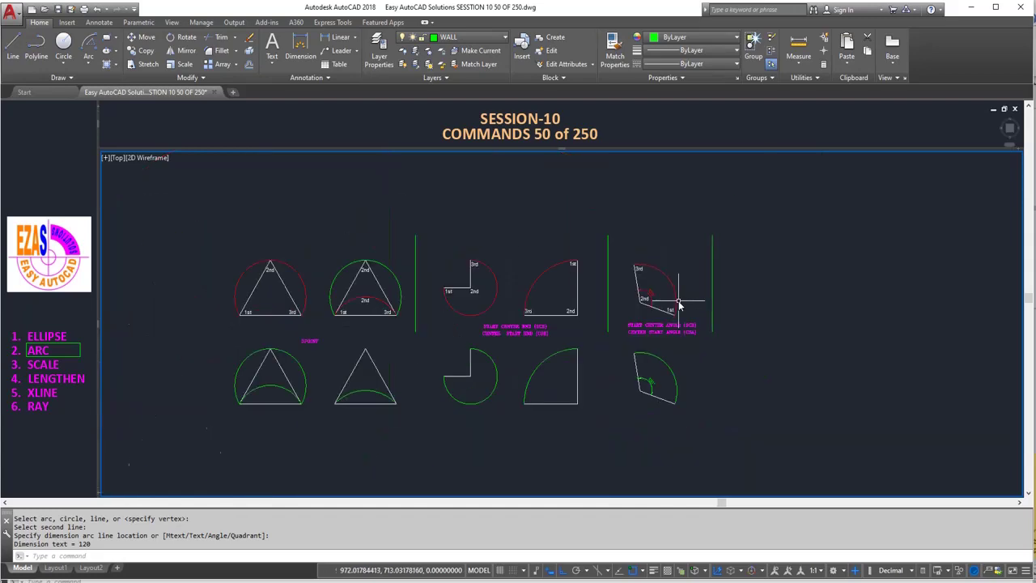
{"action": "scroll", "coordinate": [684, 340], "scroll_direction": "up", "scroll_amount": 2}
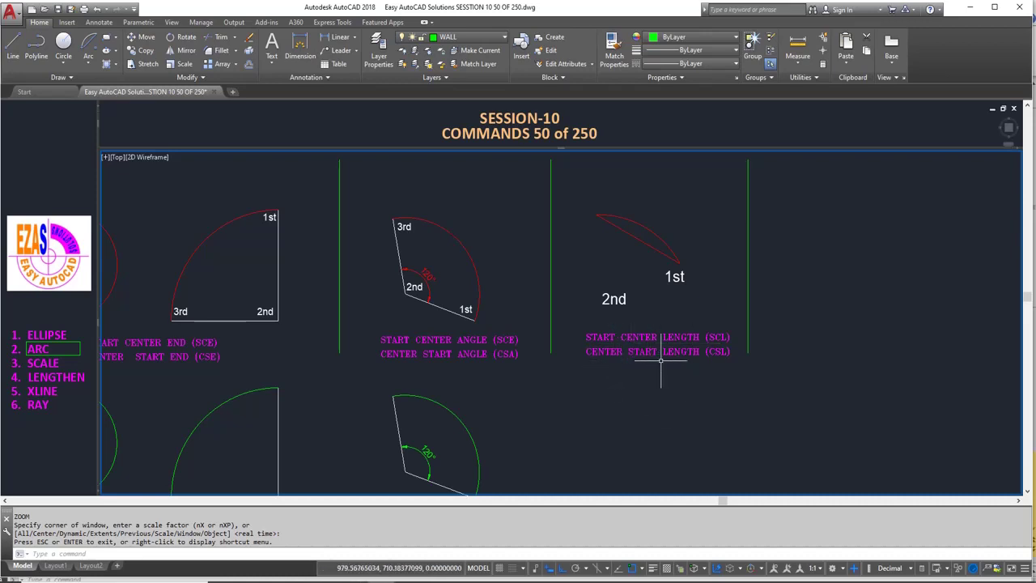
Step: Draw a Start-Center-Length arc with a chord length of 4 beneath the SCL example
{"action": "left_click", "coordinate": [89, 66]}
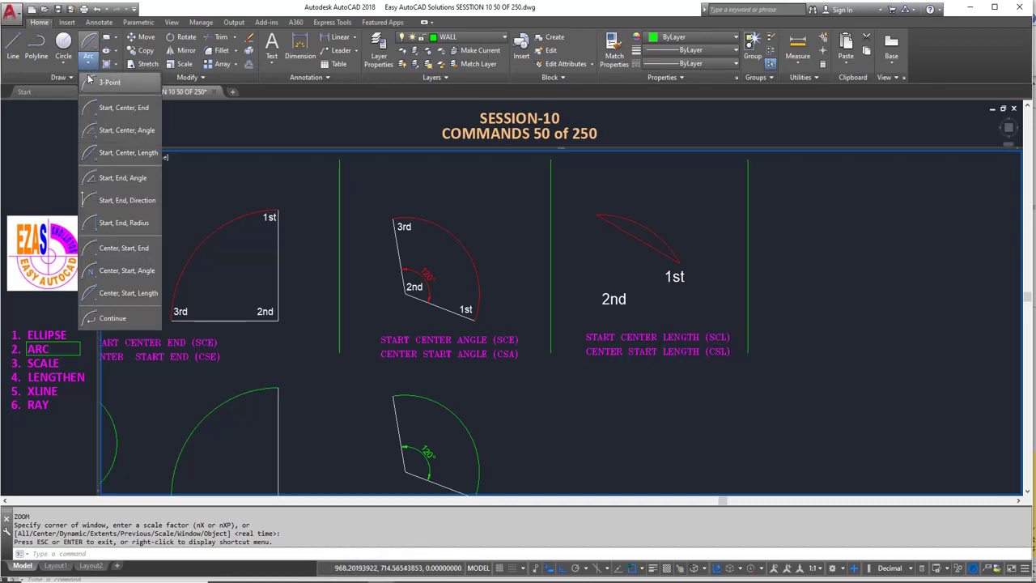
{"action": "left_click", "coordinate": [136, 154]}
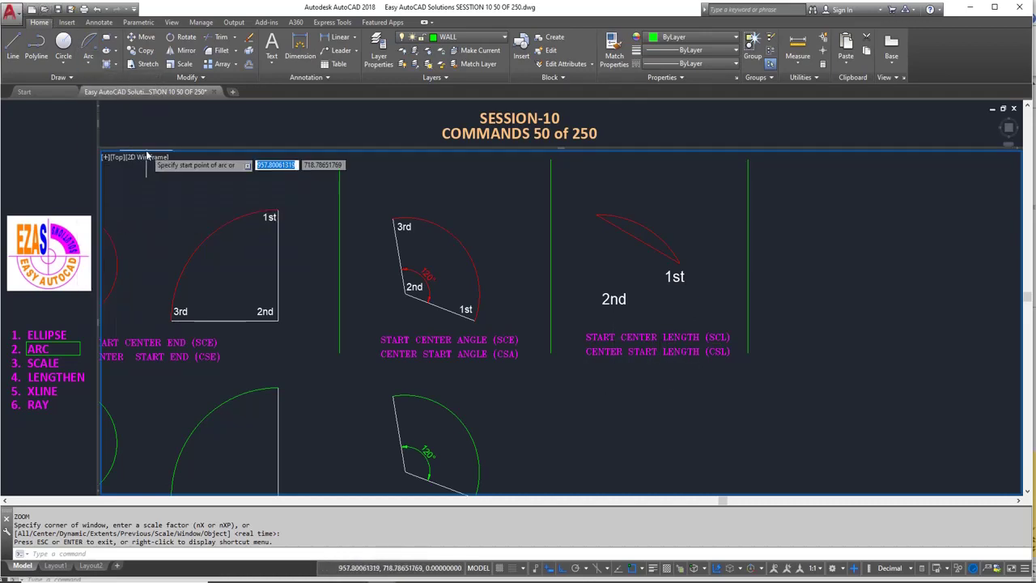
{"action": "left_click", "coordinate": [692, 433]}
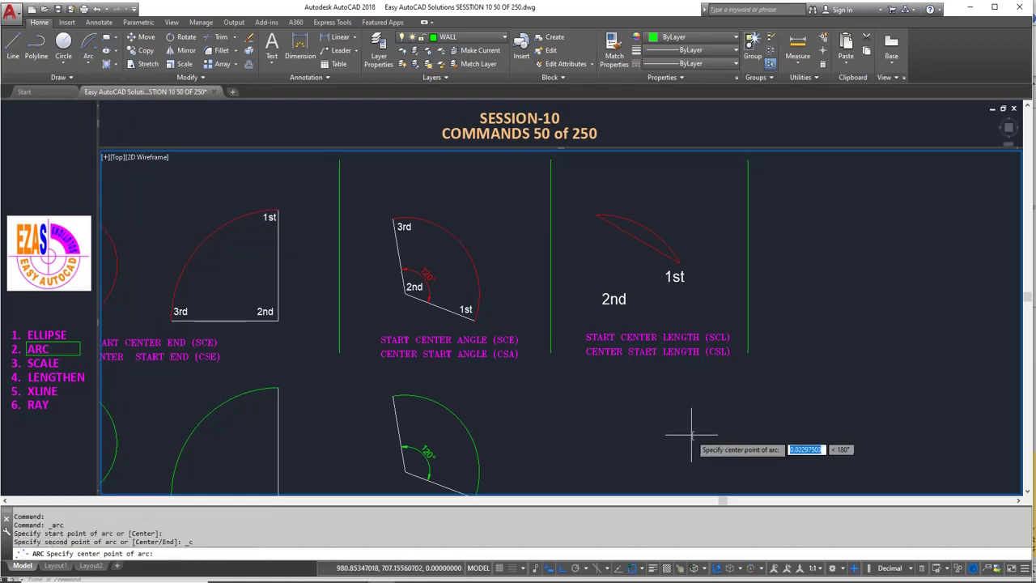
{"action": "left_click", "coordinate": [633, 432]}
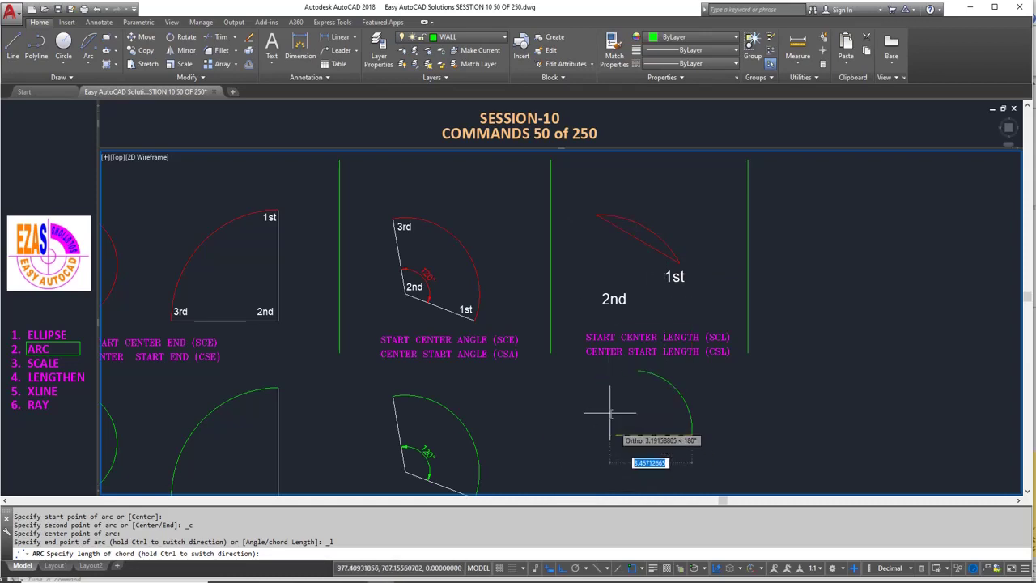
{"action": "type", "text": "4"}
{"action": "key", "text": "Return"}
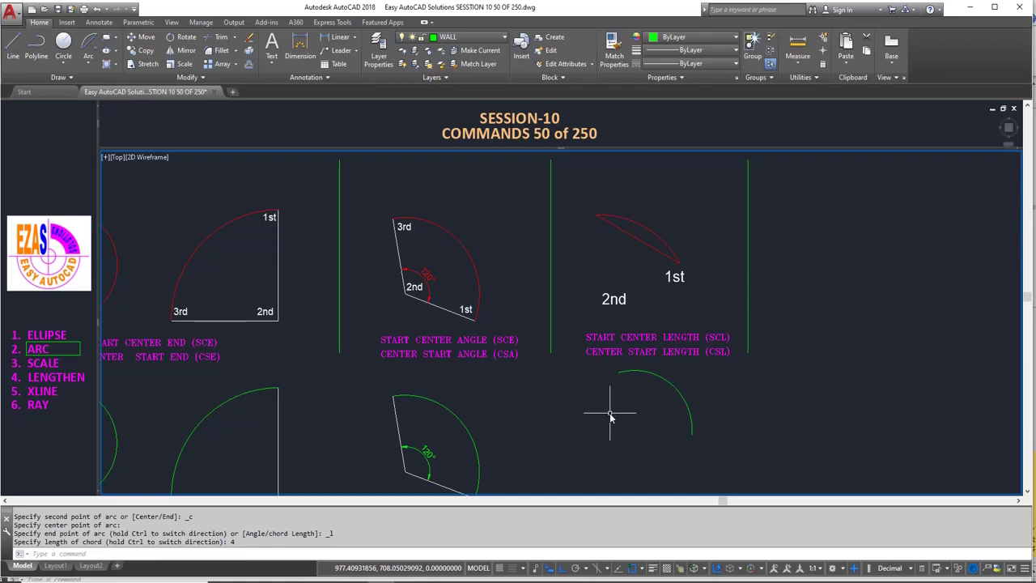
Step: Draw a straight chord line between the two ends of the new arc
{"action": "type", "text": "l"}
{"action": "key", "text": "Return"}
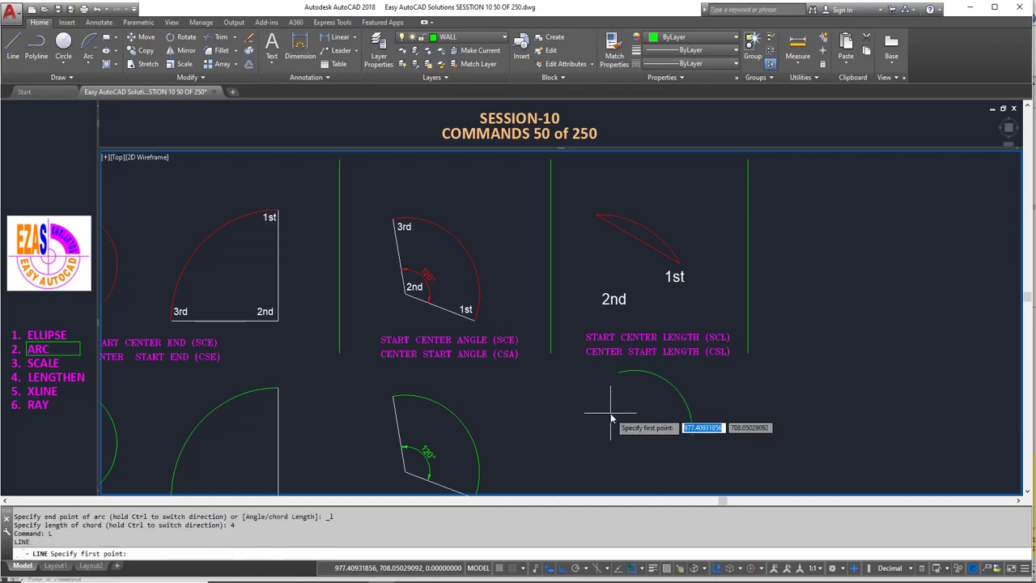
{"action": "left_click", "coordinate": [619, 373]}
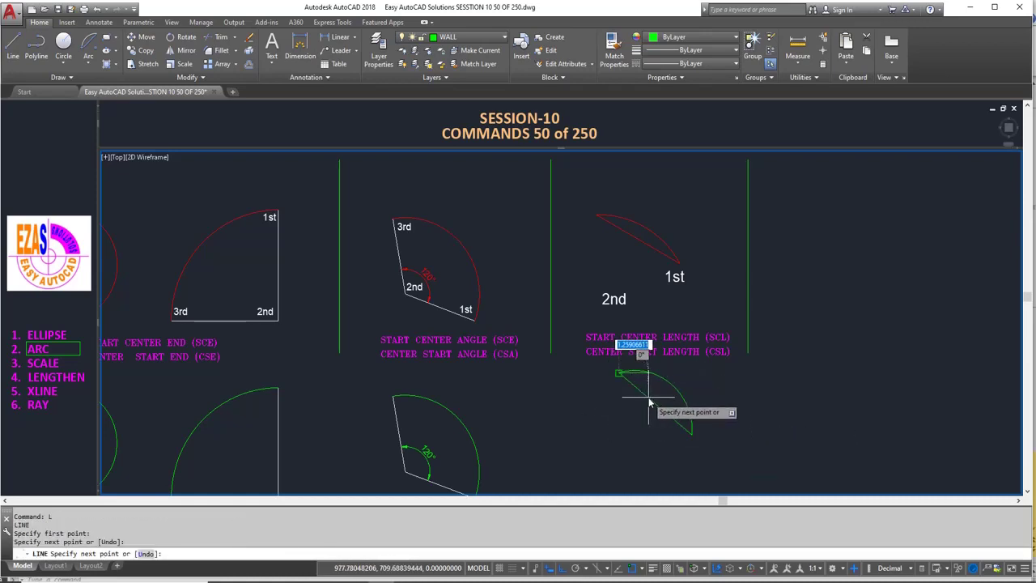
{"action": "left_click", "coordinate": [649, 402]}
{"action": "key", "text": "Return"}
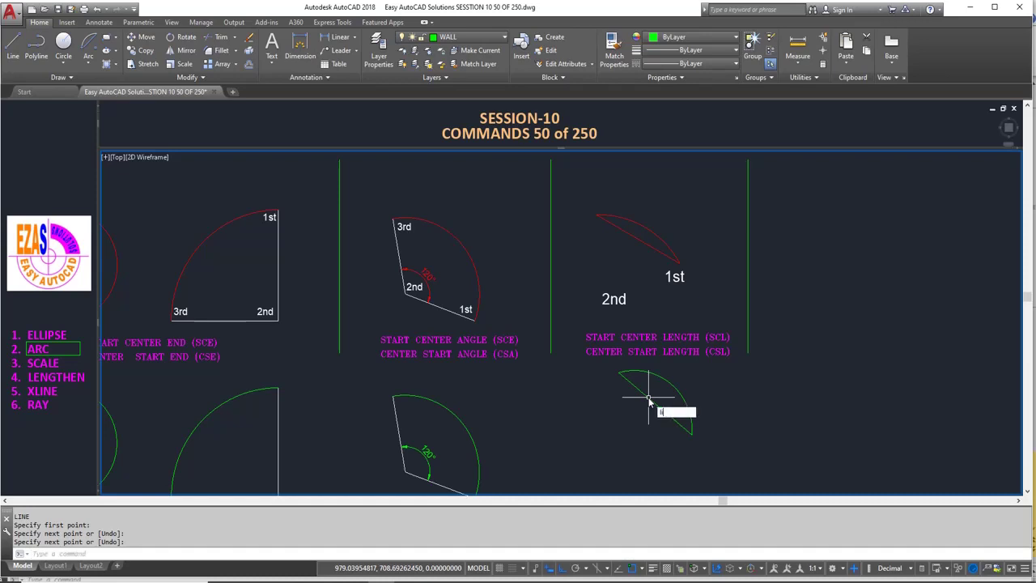
Step: LIST the chord line and confirm its length reads 4 in the Text Window
{"action": "type", "text": "ist"}
{"action": "key", "text": "Return"}
{"action": "left_click", "coordinate": [649, 400]}
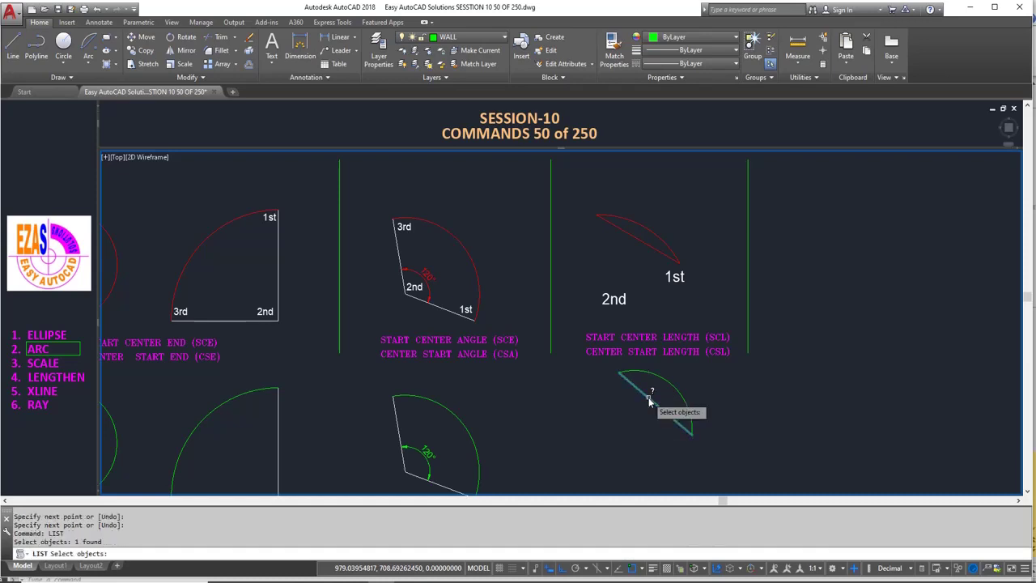
{"action": "key", "text": "Return"}
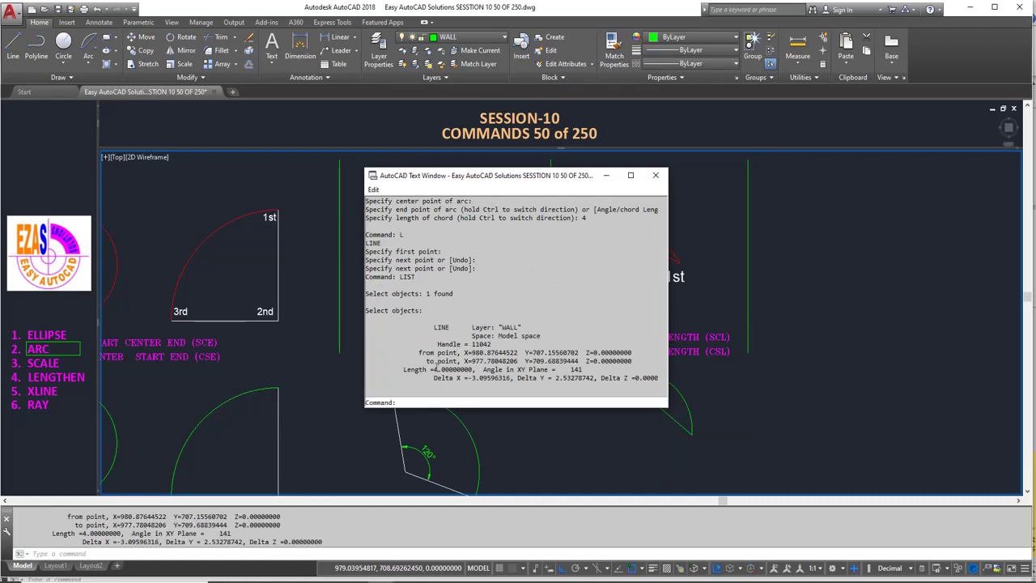
{"action": "left_click_drag", "start_coordinate": [475, 369], "coordinate": [615, 378]}
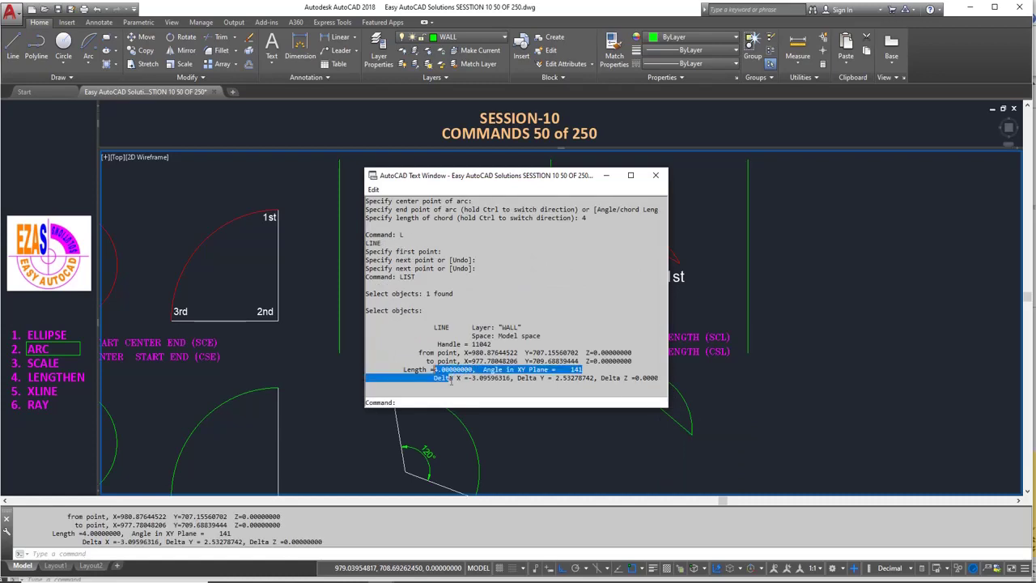
{"action": "left_click", "coordinate": [615, 378]}
{"action": "key", "text": "F2"}
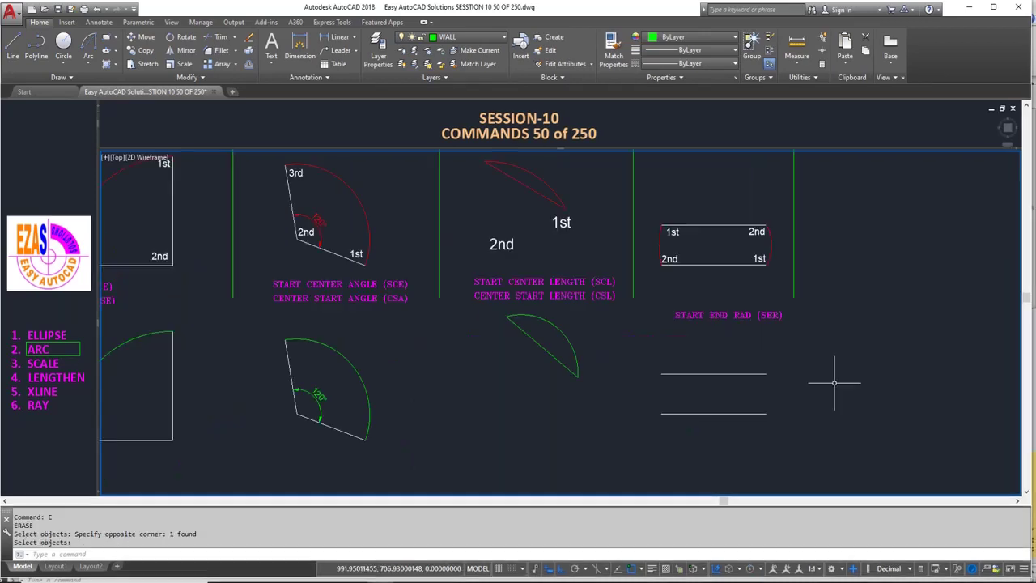
Step: Cap the right end of the SER parallel lines with a radius-2 Start-End-Radius arc
{"action": "scroll", "coordinate": [753, 210], "scroll_direction": "up", "scroll_amount": 6}
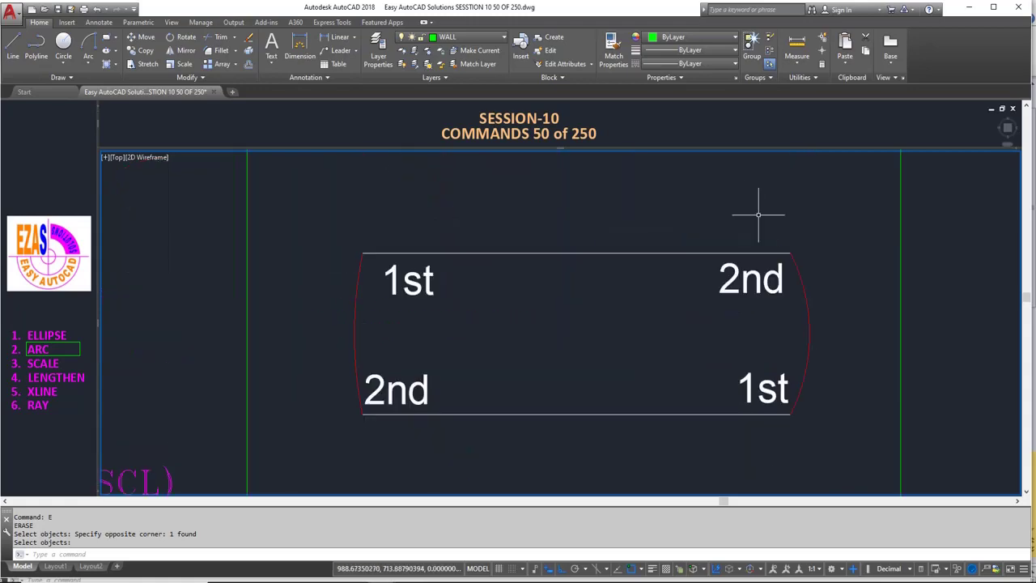
{"action": "scroll", "coordinate": [758, 216], "scroll_direction": "down", "scroll_amount": 2}
{"action": "scroll", "coordinate": [782, 240], "scroll_direction": "up", "scroll_amount": 2}
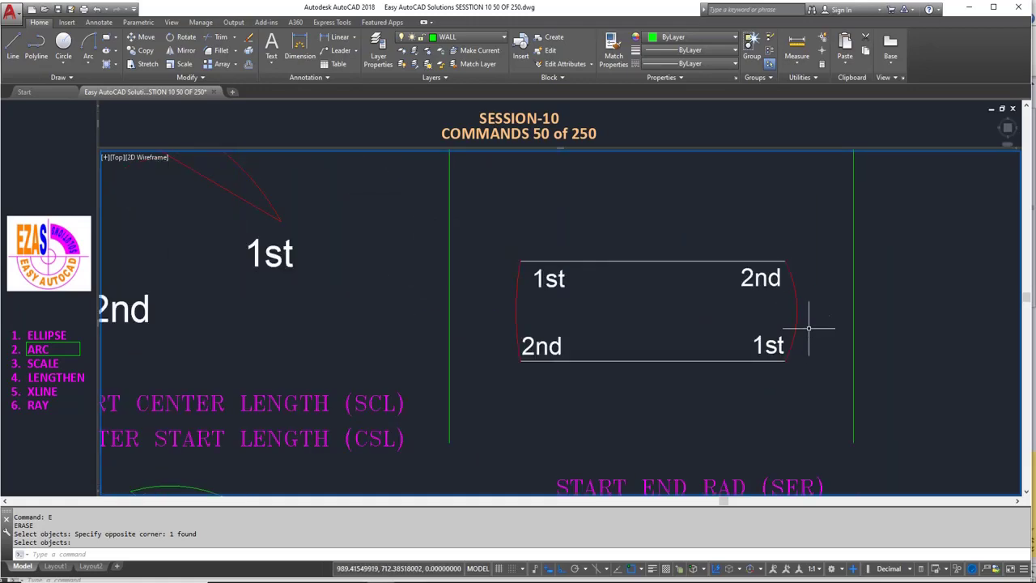
{"action": "scroll", "coordinate": [591, 283], "scroll_direction": "down", "scroll_amount": 4}
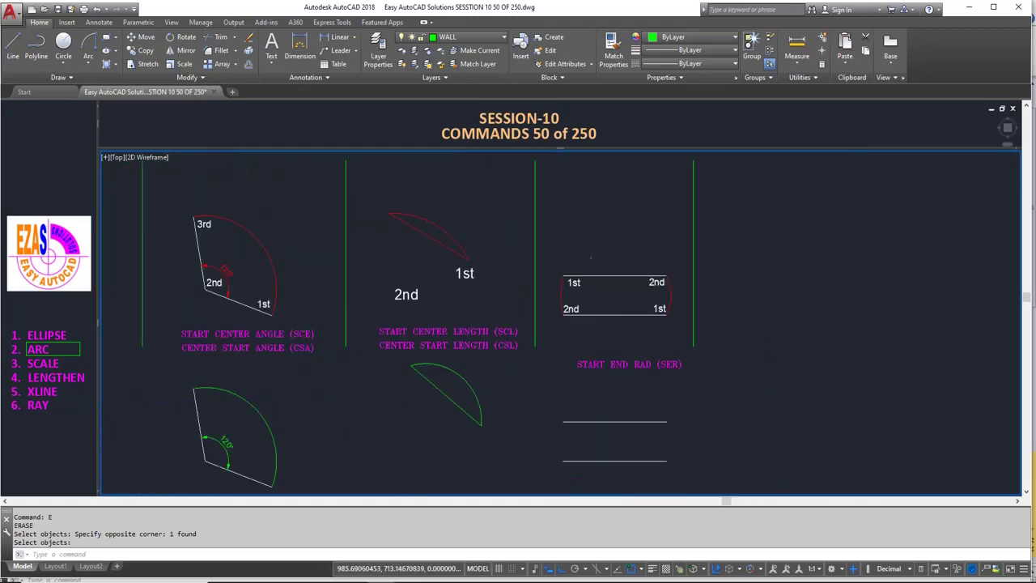
{"action": "scroll", "coordinate": [591, 283], "scroll_direction": "down", "scroll_amount": 2}
{"action": "scroll", "coordinate": [591, 284], "scroll_direction": "up", "scroll_amount": 2}
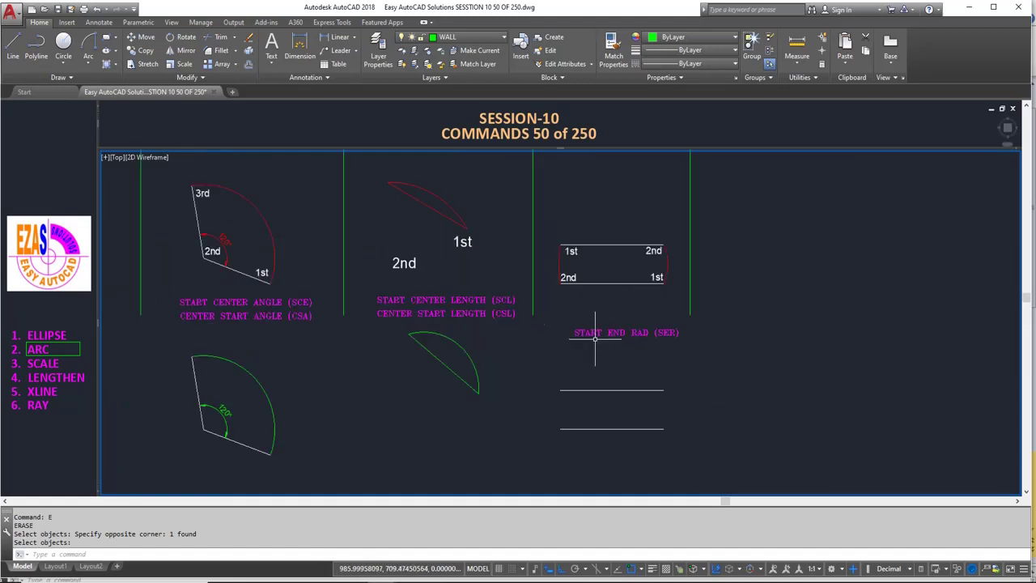
{"action": "left_click", "coordinate": [89, 61]}
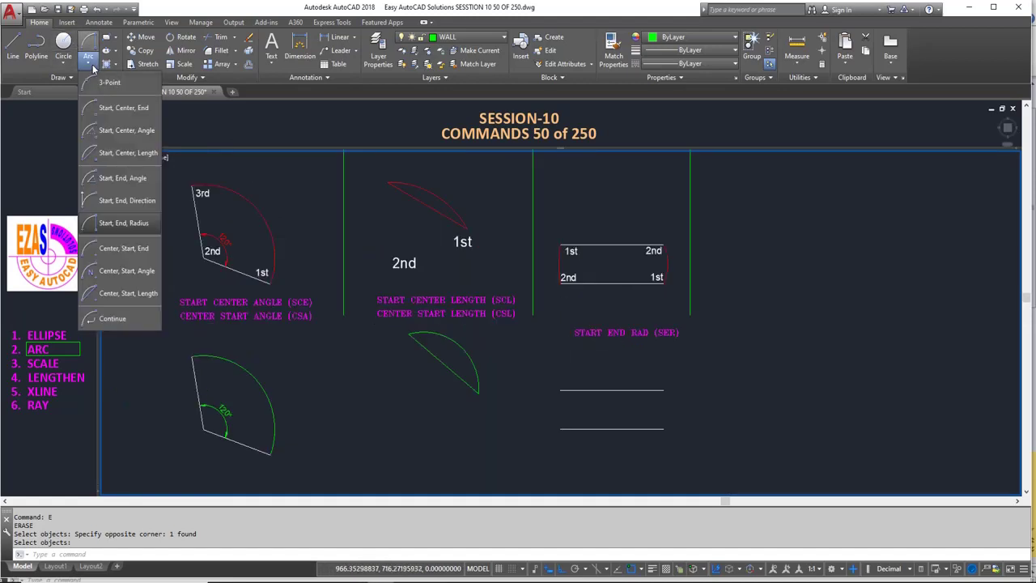
{"action": "left_click", "coordinate": [135, 229]}
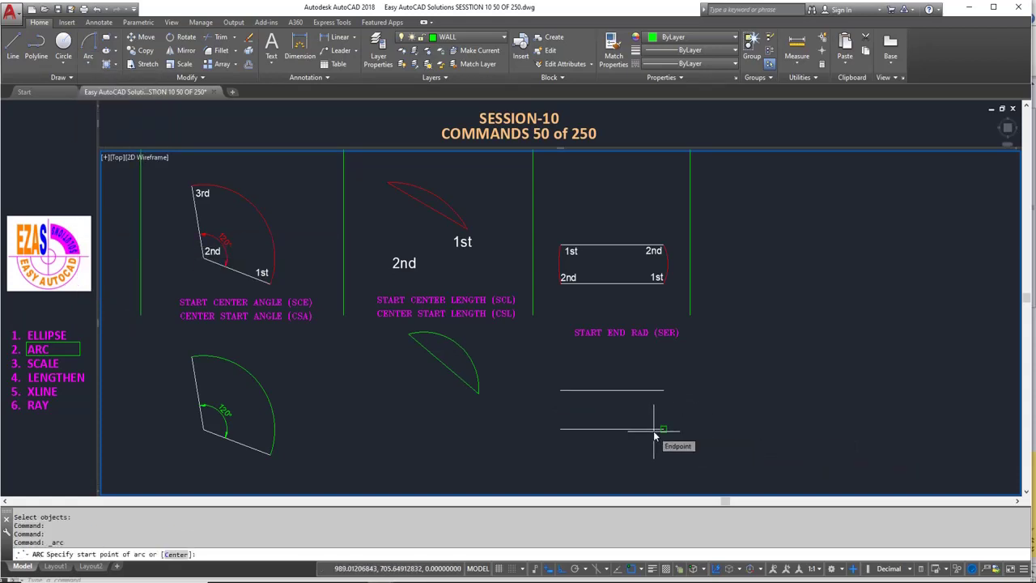
{"action": "left_click", "coordinate": [656, 436]}
{"action": "left_click", "coordinate": [649, 391]}
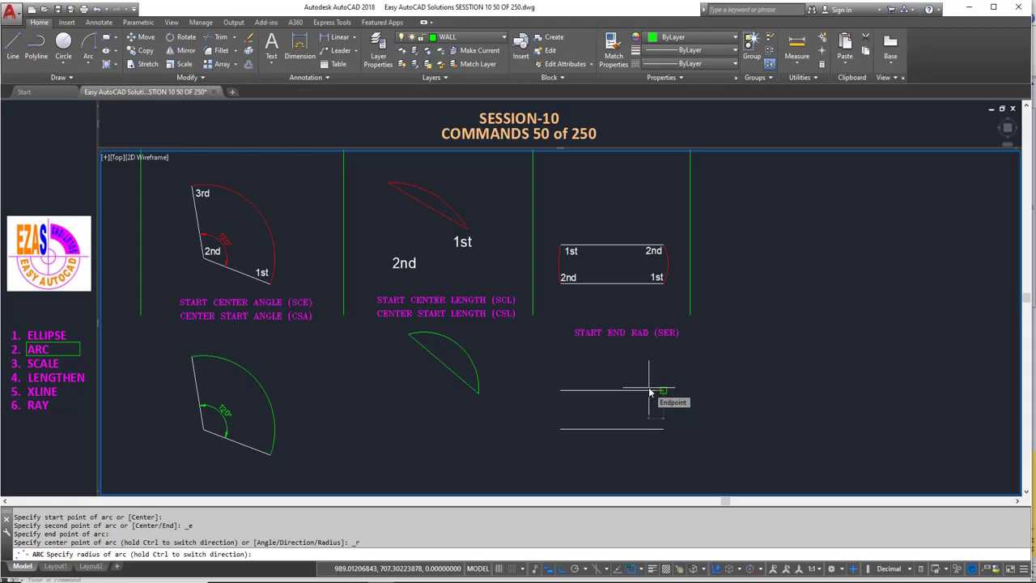
{"action": "type", "text": "2"}
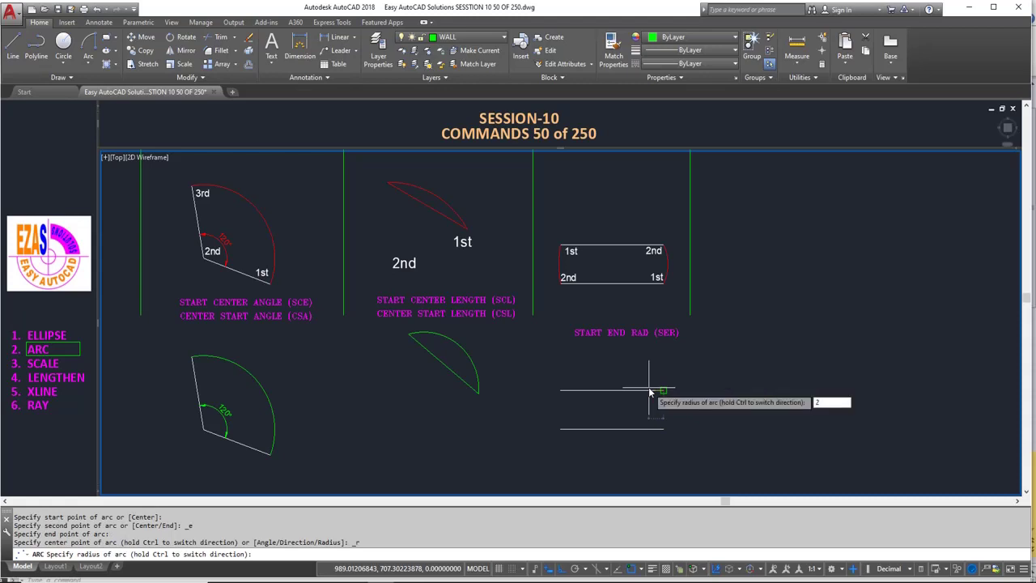
{"action": "key", "text": "Return"}
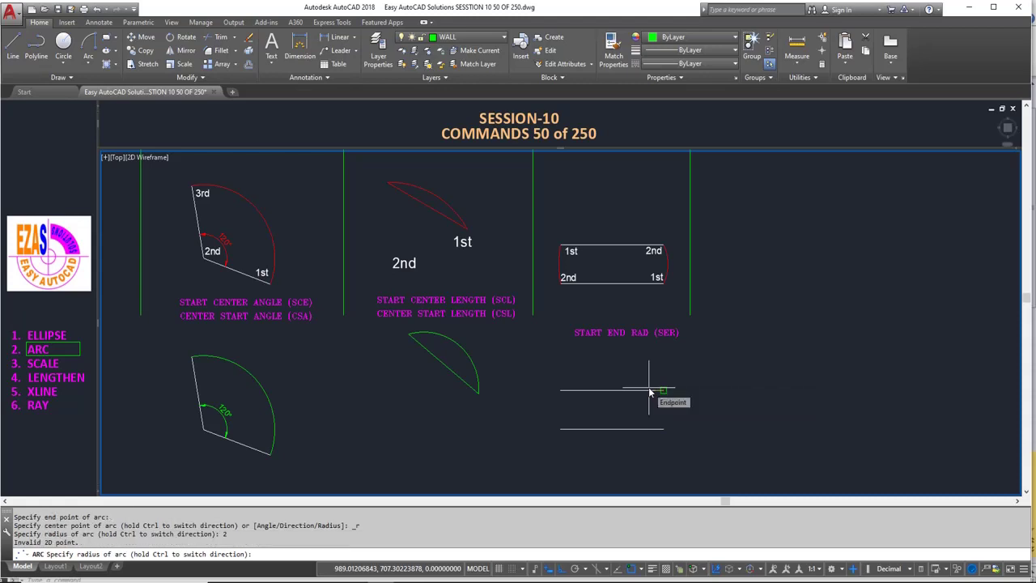
{"action": "type", "text": "2"}
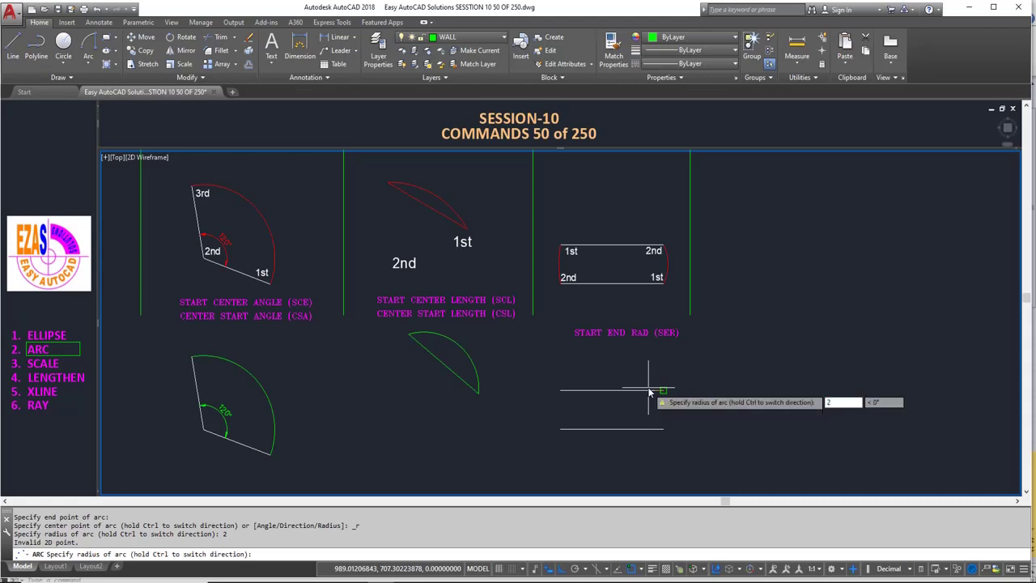
{"action": "key", "text": "Return"}
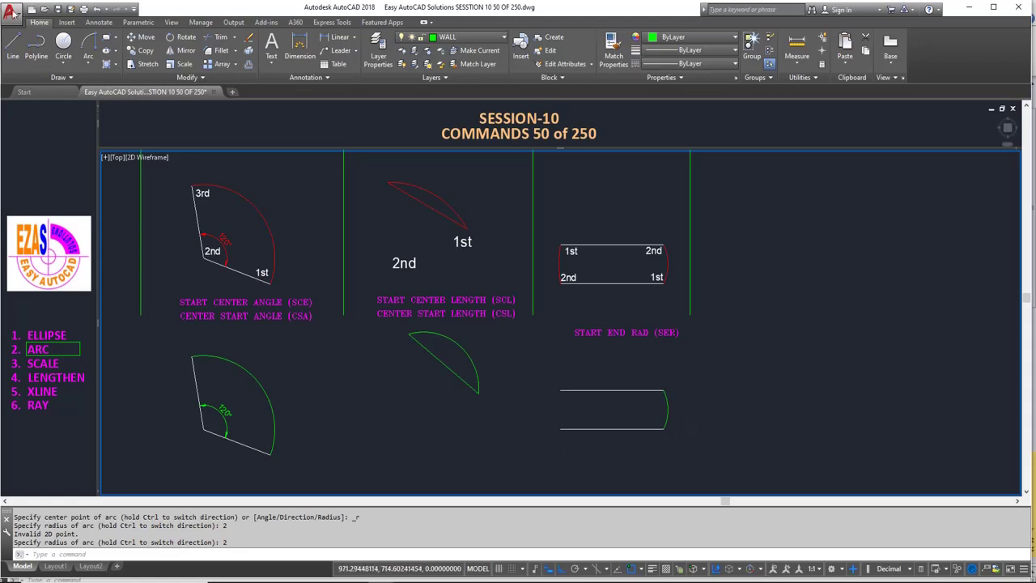
Step: Cap the left end of the parallel lines with another radius-2 arc
{"action": "left_click", "coordinate": [92, 63]}
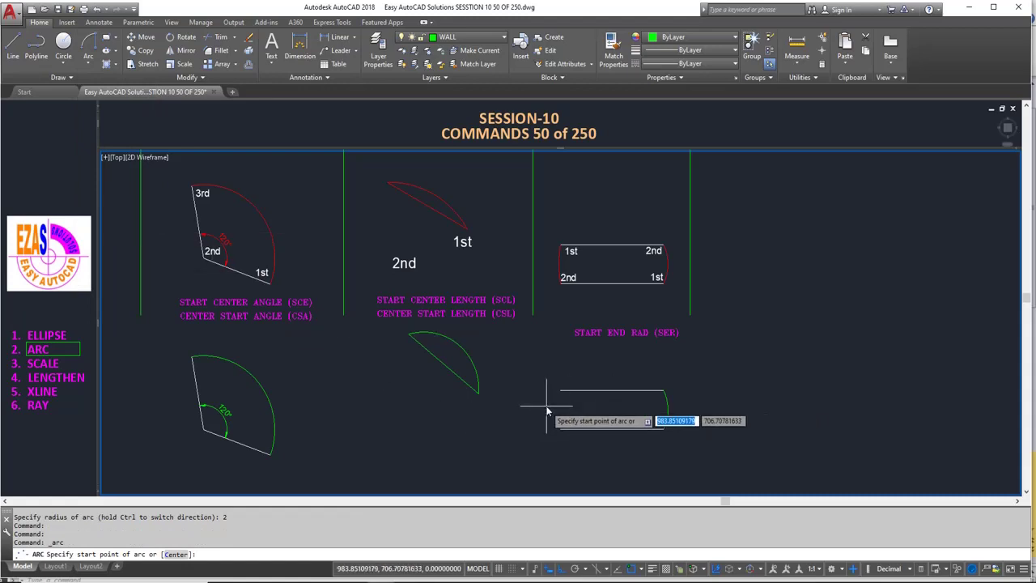
{"action": "left_click", "coordinate": [560, 429]}
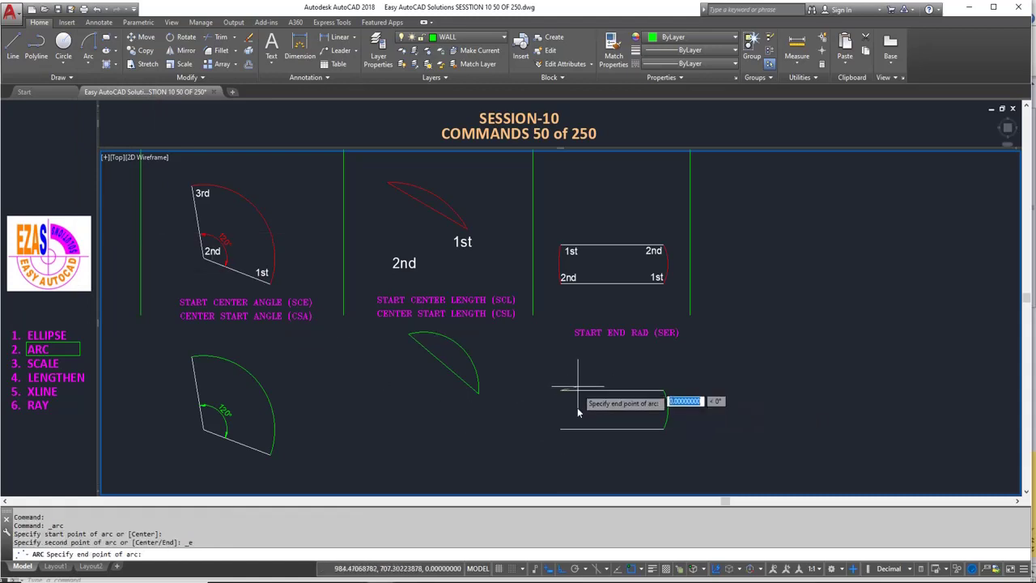
{"action": "left_click", "coordinate": [560, 390]}
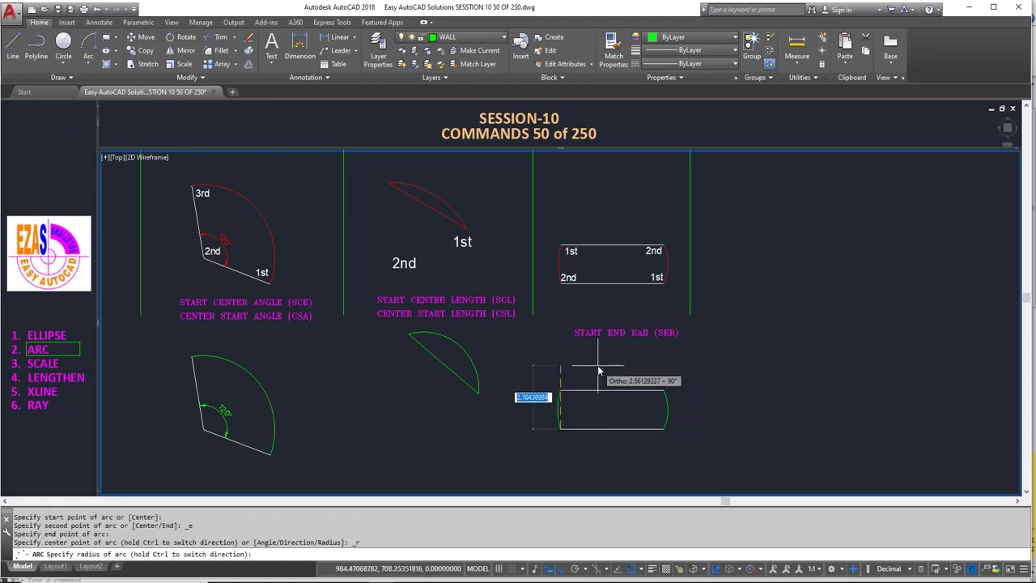
{"action": "type", "text": "2"}
{"action": "key", "text": "Return"}
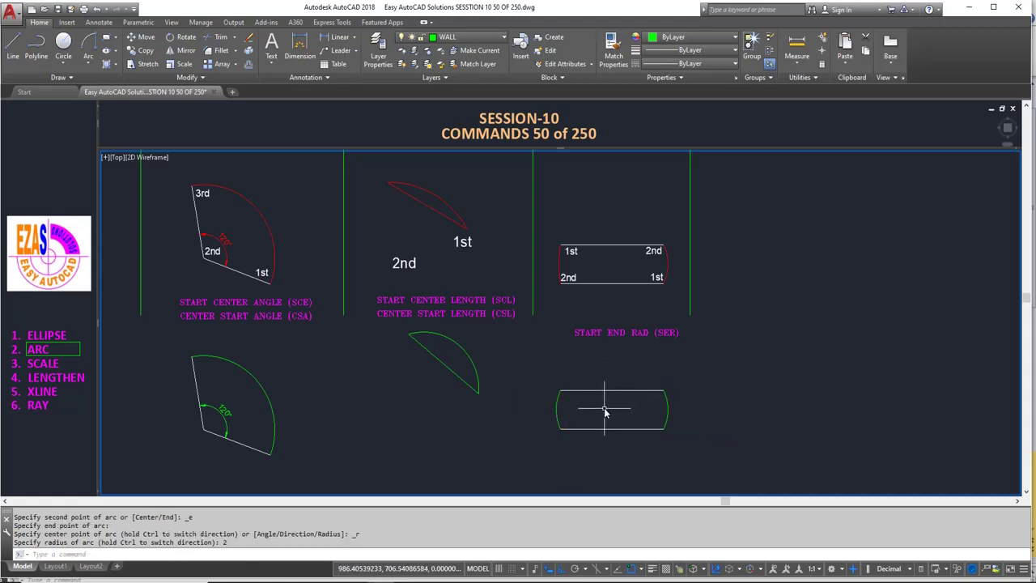
{"action": "scroll", "coordinate": [604, 411], "scroll_direction": "up", "scroll_amount": 2}
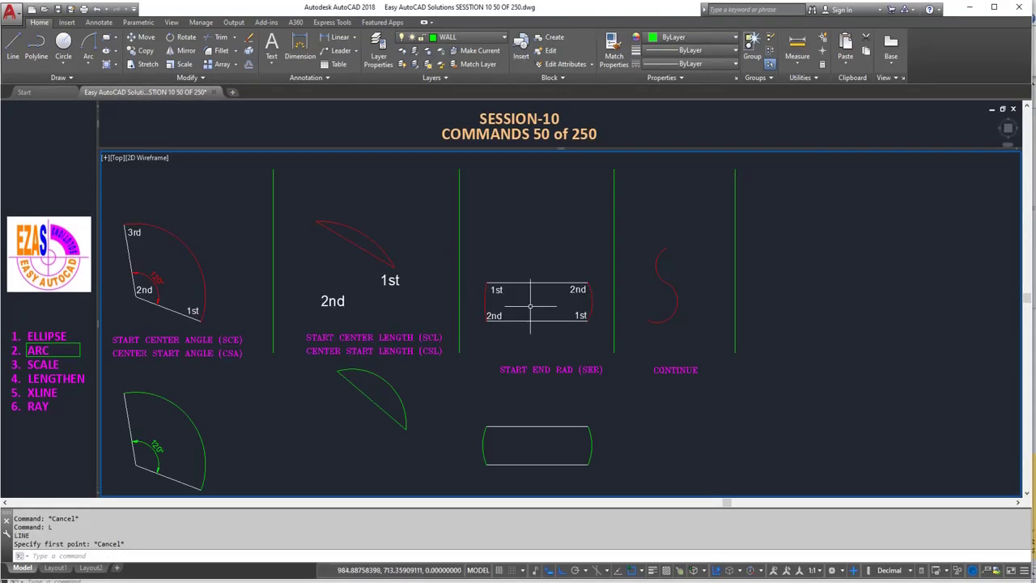
Step: Draw the first three-point arc below the CONTINUE example with ortho turned off
{"action": "type", "text": "arc"}
{"action": "key", "text": "Return"}
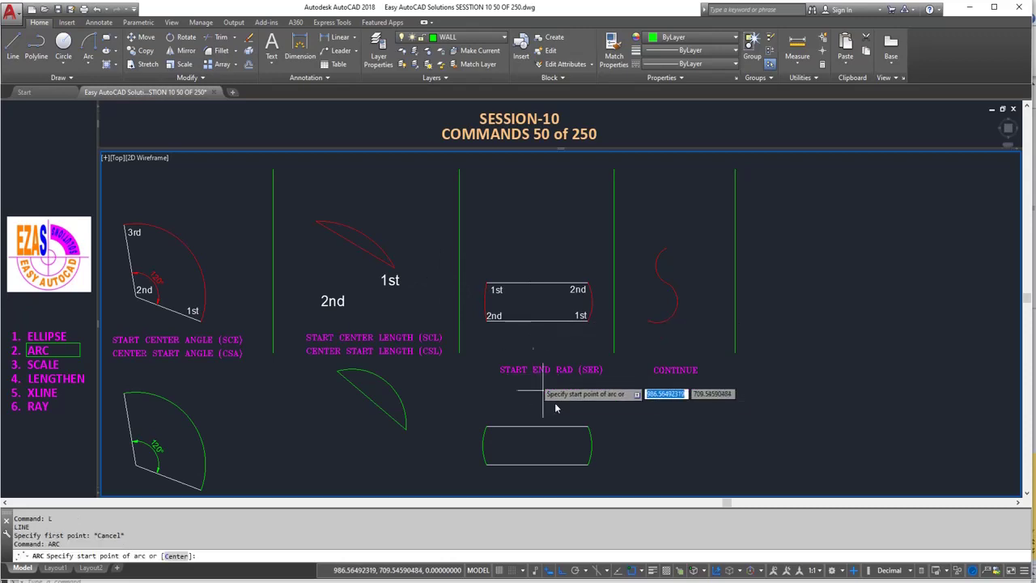
{"action": "left_click", "coordinate": [688, 439]}
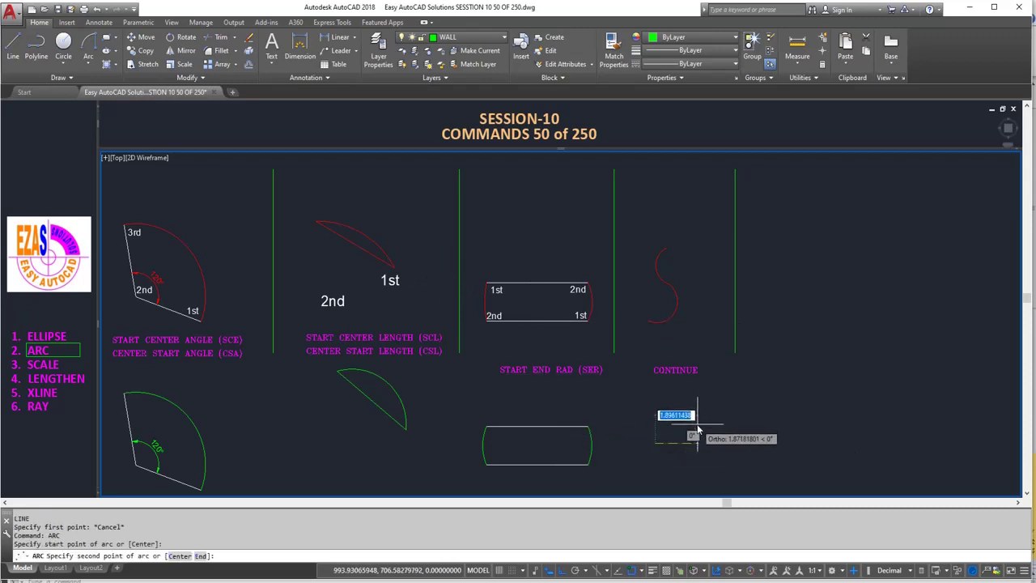
{"action": "key", "text": "F8"}
{"action": "left_click", "coordinate": [702, 425]}
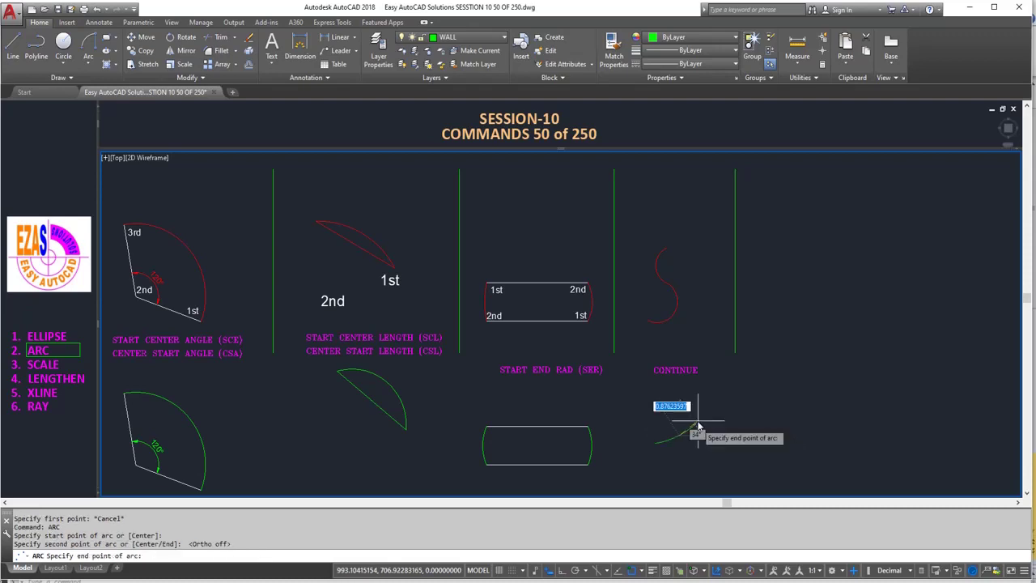
{"action": "left_click", "coordinate": [668, 409]}
Step: Continue tangent arcs from the last endpoint to build an S-shaped curve
{"action": "key", "text": "Return"}
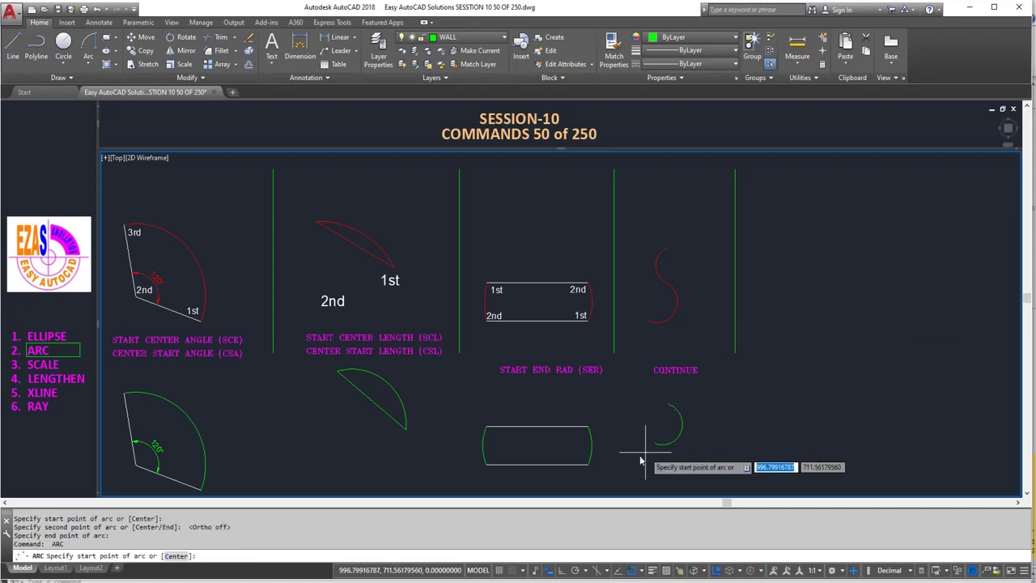
{"action": "key", "text": "Return"}
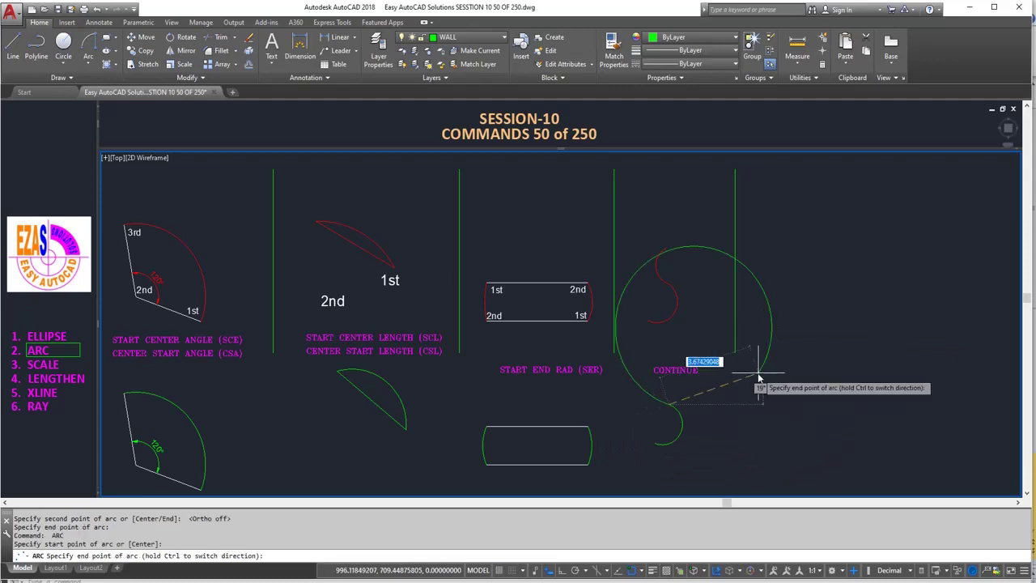
{"action": "left_click", "coordinate": [676, 387]}
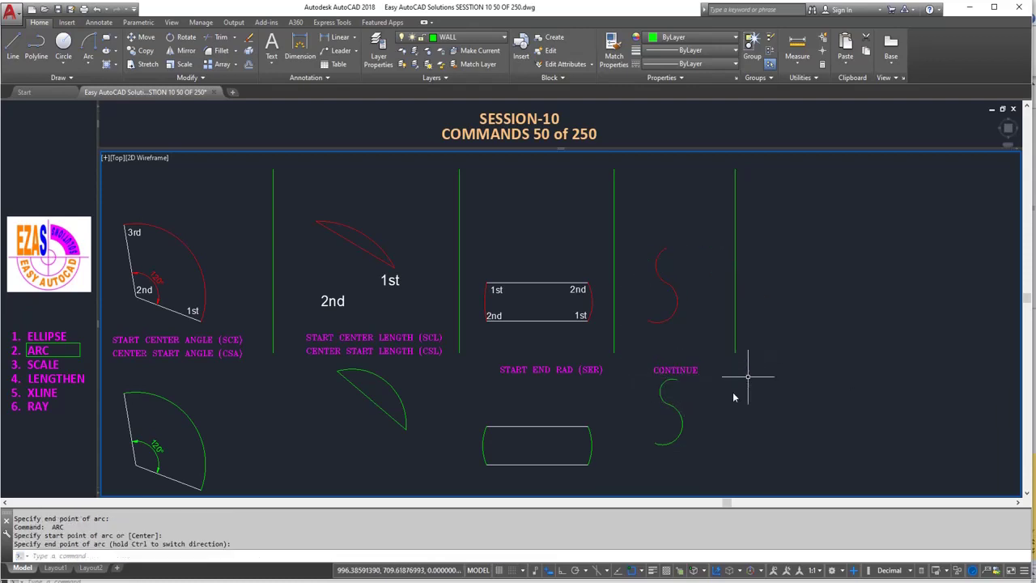
{"action": "key", "text": "Return"}
{"action": "key", "text": "Return"}
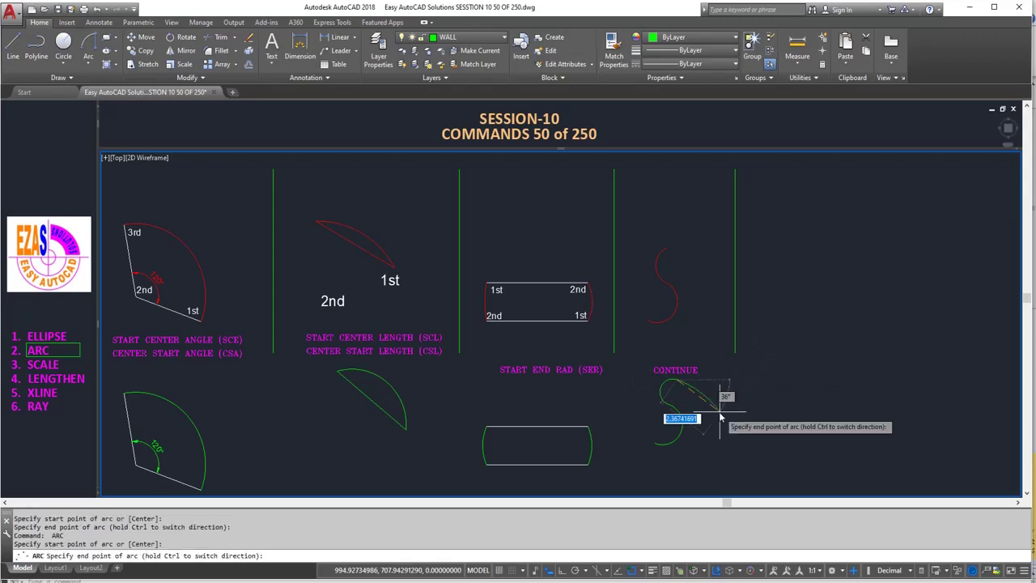
{"action": "left_click", "coordinate": [713, 444]}
{"action": "key", "text": "Return"}
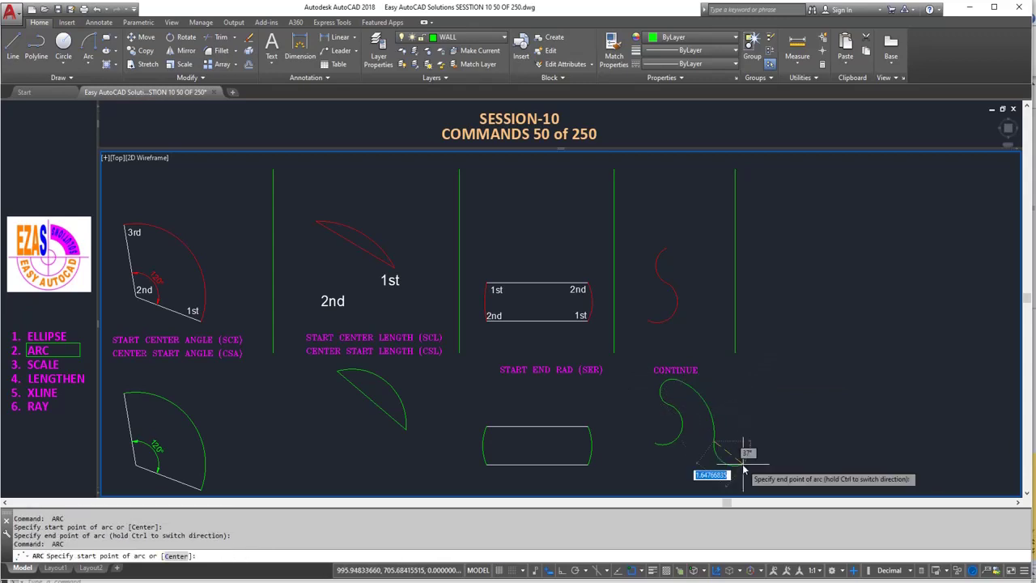
{"action": "key", "text": "Return"}
{"action": "left_click", "coordinate": [732, 474]}
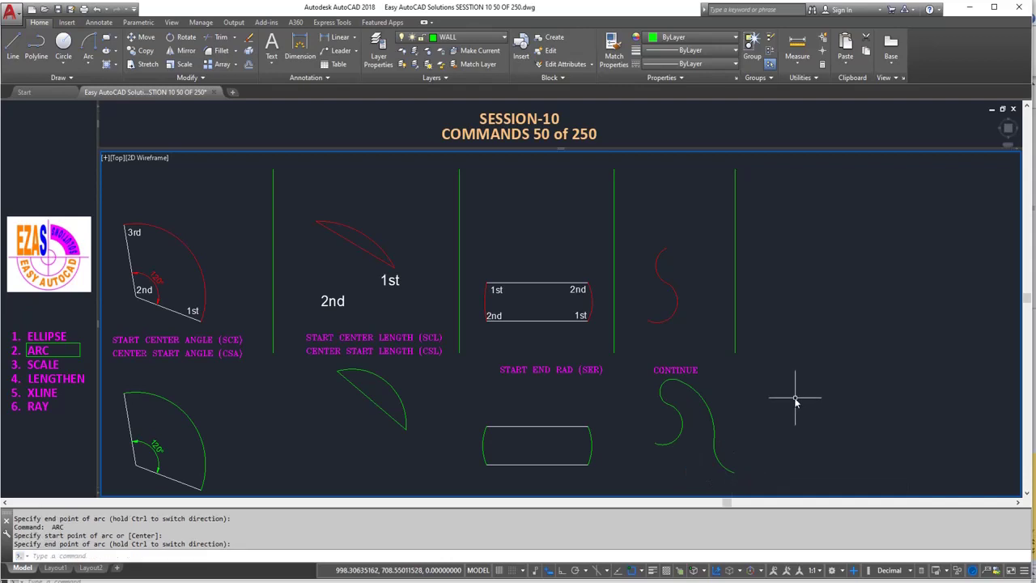
{"action": "scroll", "coordinate": [795, 398], "scroll_direction": "down", "scroll_amount": 3}
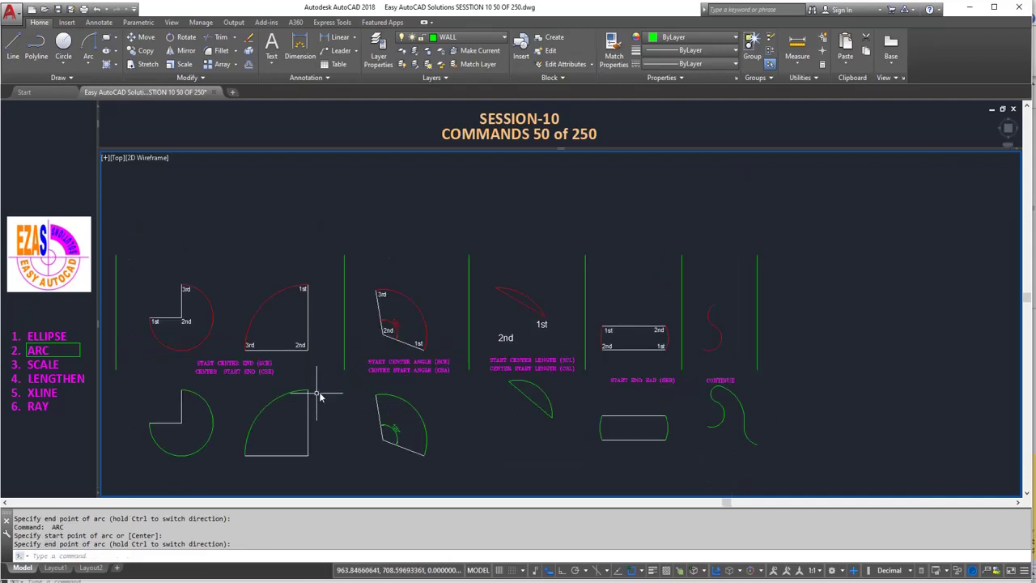
Step: Zoom out and pan to show the arc methods summary image beside the examples
{"action": "scroll", "coordinate": [383, 393], "scroll_direction": "up", "scroll_amount": 2}
{"action": "middle_click_drag", "start_coordinate": [370, 364], "coordinate": [520, 348]}
{"action": "type", "text": "z"}
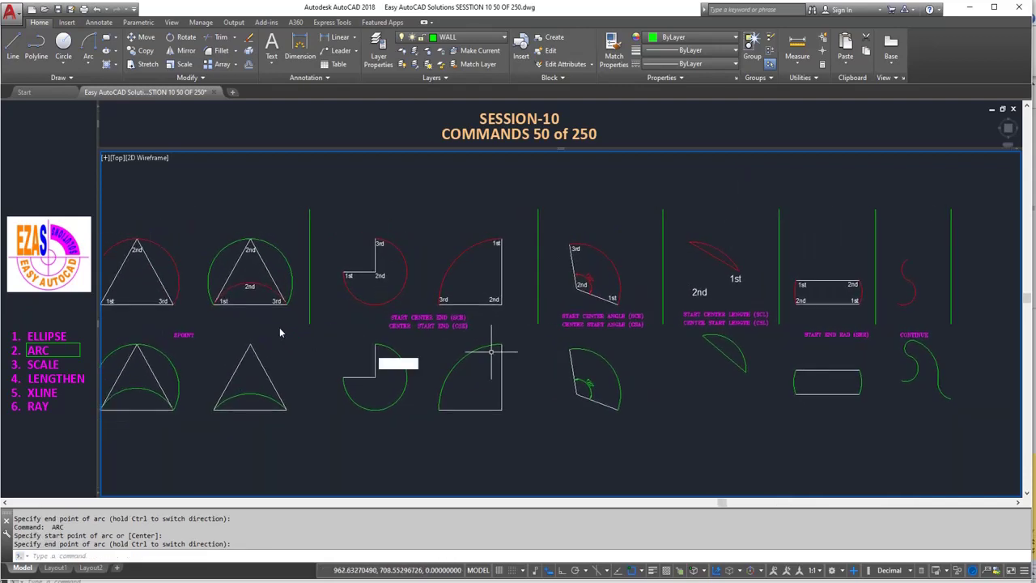
{"action": "key", "text": "Return"}
{"action": "key", "text": "Return"}
{"action": "mouse_move", "coordinate": [271, 324]}
{"action": "left_mouse_down"}
{"action": "mouse_move", "coordinate": [267, 354]}
{"action": "mouse_move", "coordinate": [266, 336]}
{"action": "left_mouse_up"}
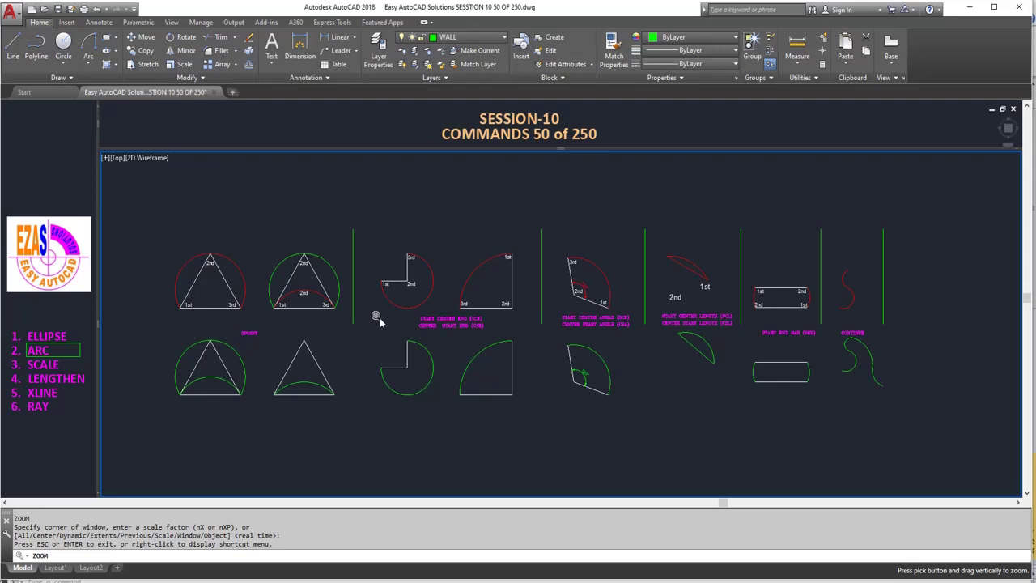
{"action": "middle_click_drag", "start_coordinate": [379, 320], "coordinate": [356, 329]}
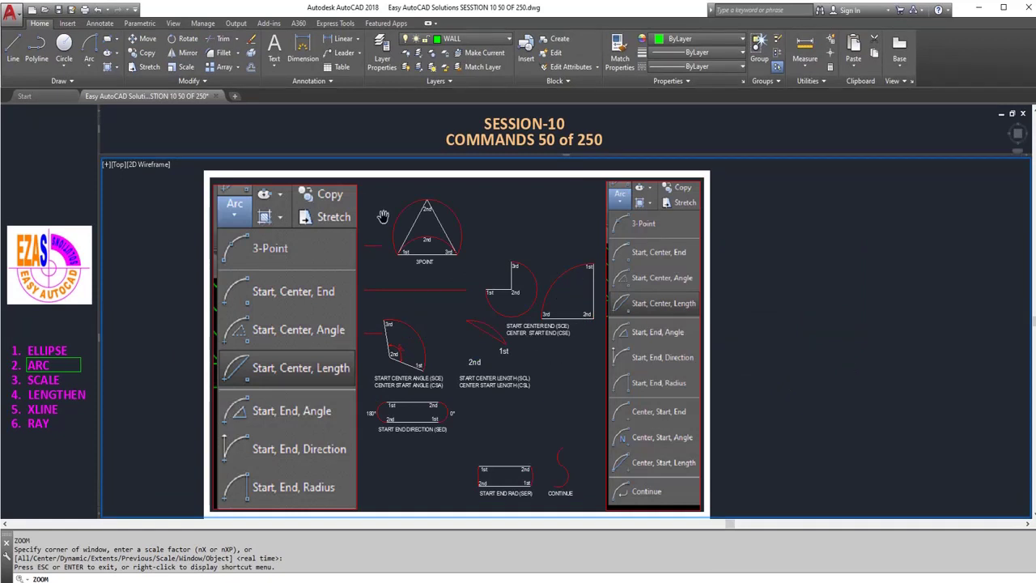
Step: Review the Arc drop-down's methods, then nudge the view toward the SCALE squares
{"action": "left_click", "coordinate": [94, 70]}
{"action": "left_click_drag", "start_coordinate": [438, 414], "coordinate": [447, 402]}
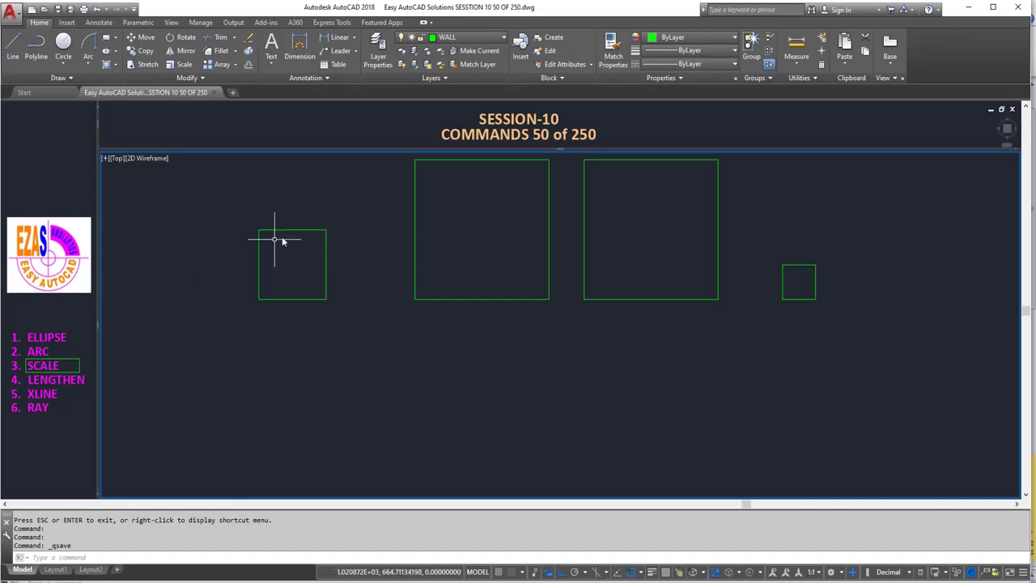
Step: Measure the left square's diagonal with DIST, reading 7.071 with 5-unit X and Y deltas
{"action": "middle_click_drag", "start_coordinate": [287, 271], "coordinate": [275, 286]}
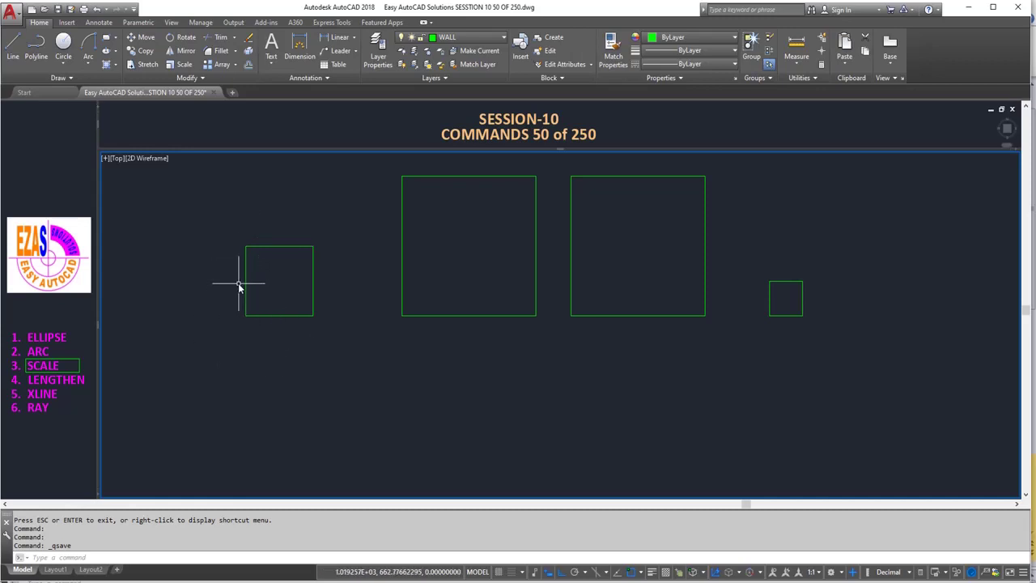
{"action": "type", "text": "DIST"}
{"action": "key", "text": "Return"}
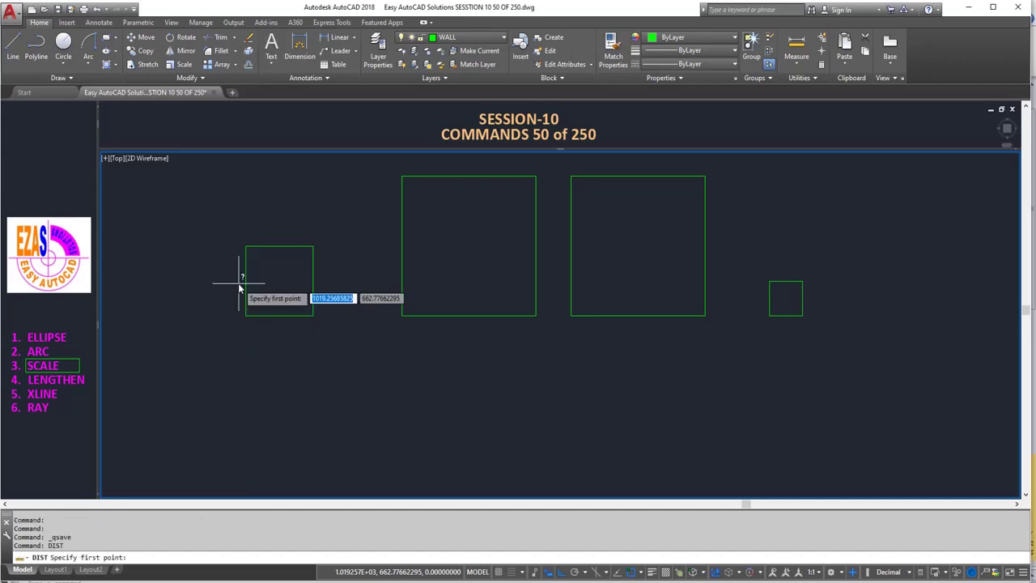
{"action": "left_click", "coordinate": [246, 314]}
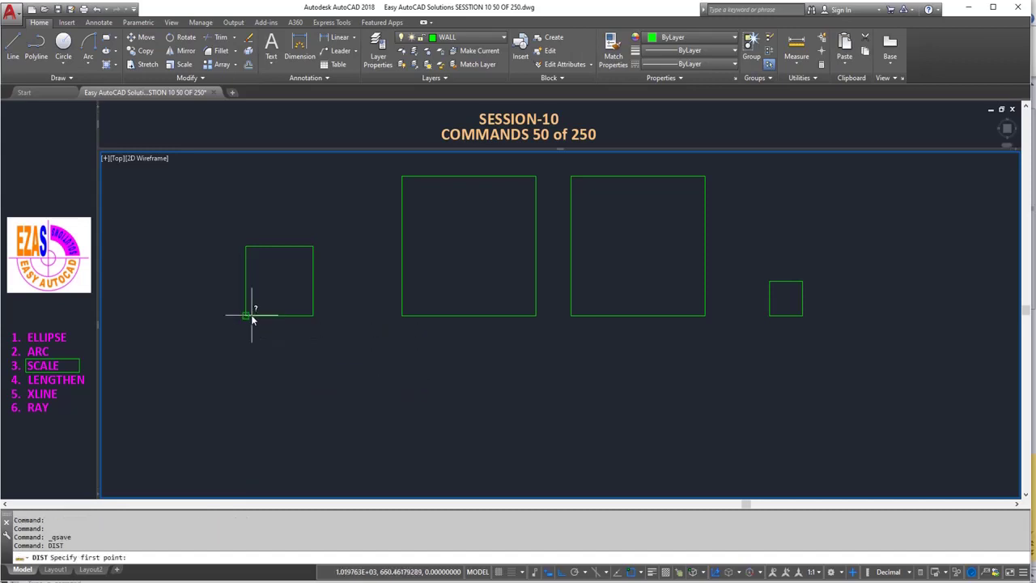
{"action": "left_click", "coordinate": [313, 247]}
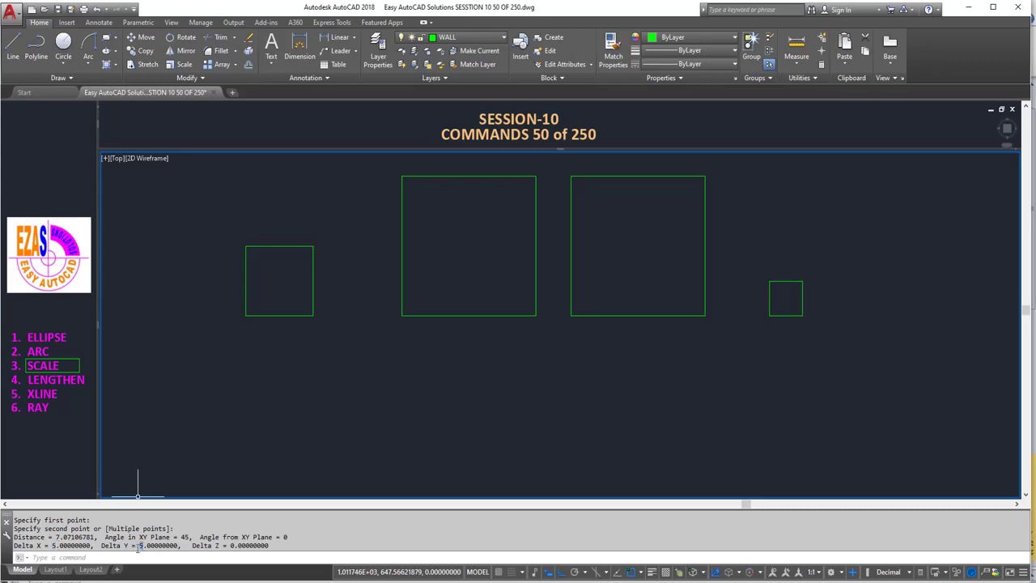
{"action": "left_click", "coordinate": [232, 364]}
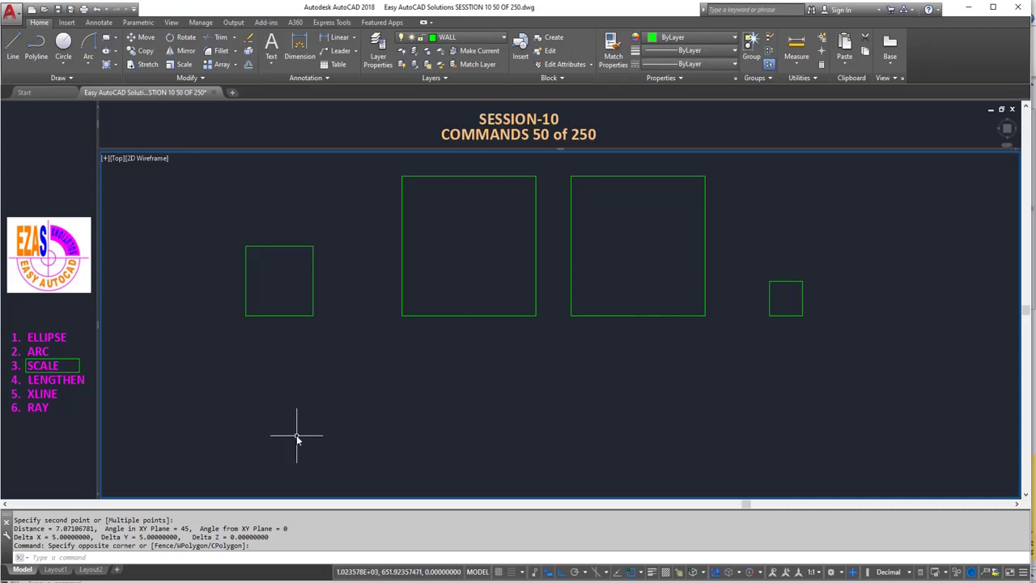
Step: Draw a 4-sided polygon by edge with 5-unit sides below the left square
{"action": "type", "text": "POL"}
{"action": "key", "text": "Return"}
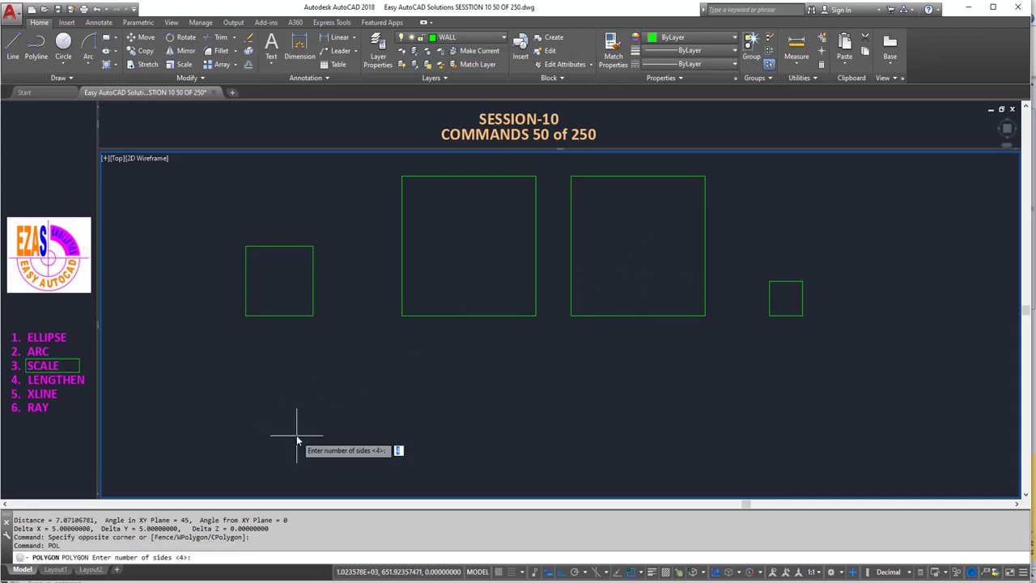
{"action": "key", "text": "Return"}
{"action": "type", "text": "e"}
{"action": "key", "text": "Return"}
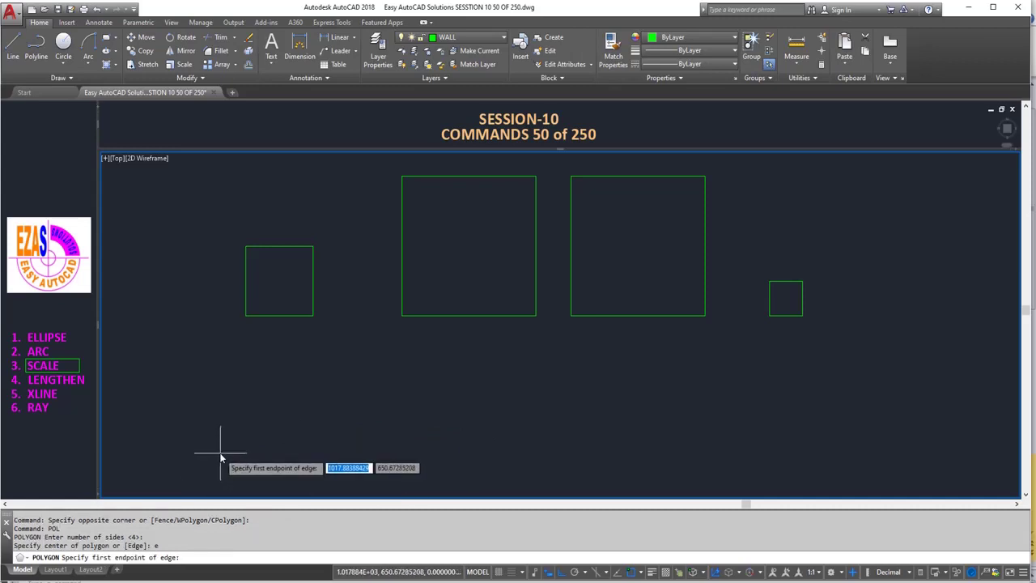
{"action": "left_click", "coordinate": [240, 452]}
{"action": "type", "text": "5"}
{"action": "key", "text": "Return"}
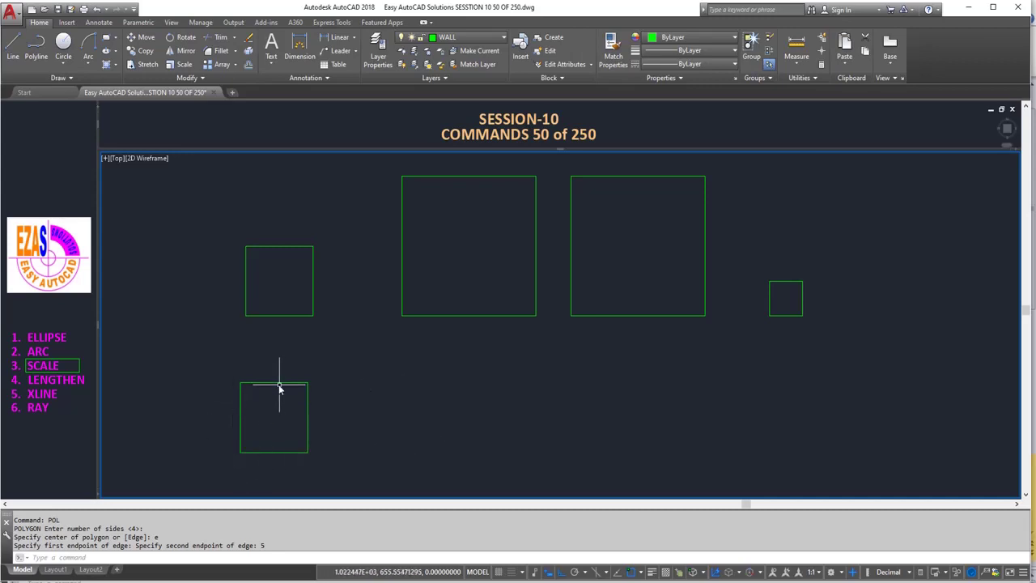
Step: Copy the lower-left 5-unit square to a spot on its right
{"action": "type", "text": "cp"}
{"action": "key", "text": "Return"}
{"action": "left_click", "coordinate": [281, 385]}
{"action": "left_click", "coordinate": [238, 454]}
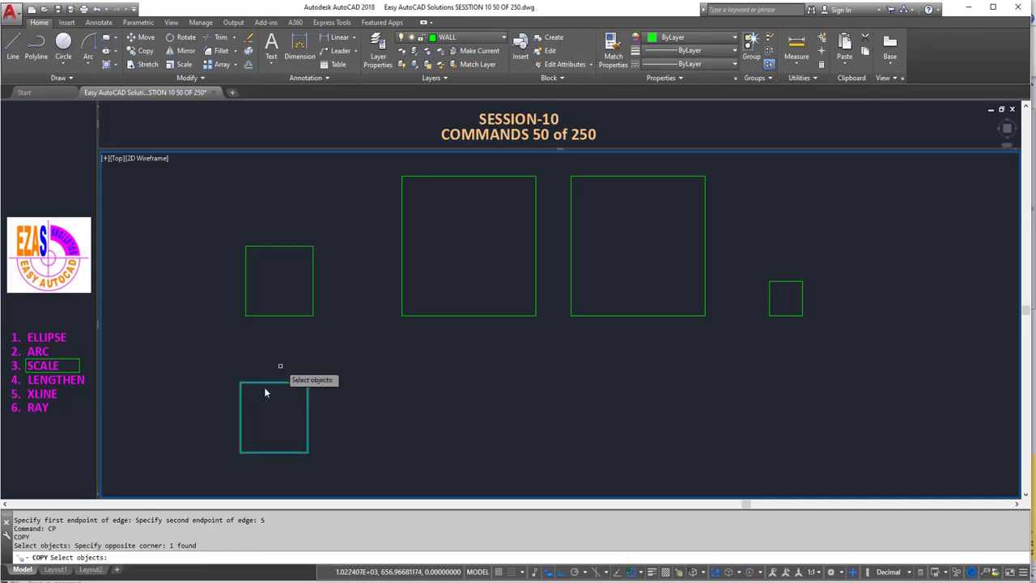
{"action": "key", "text": "Return"}
{"action": "left_click", "coordinate": [240, 451]}
{"action": "key", "text": "Escape"}
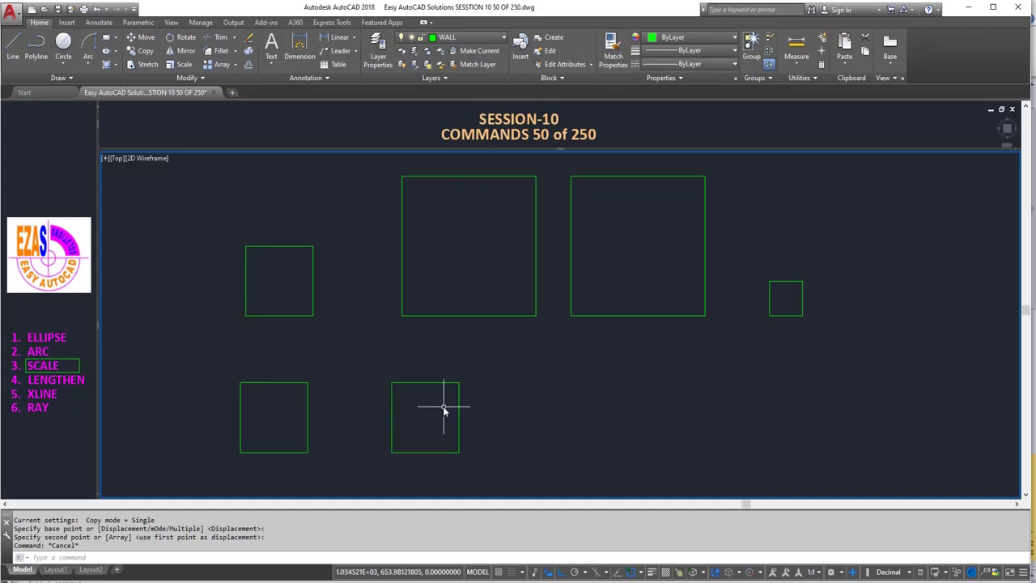
Step: Scale the copied square by a factor of 2 from its lower-left corner
{"action": "type", "text": "SCAle"}
{"action": "key", "text": "Return"}
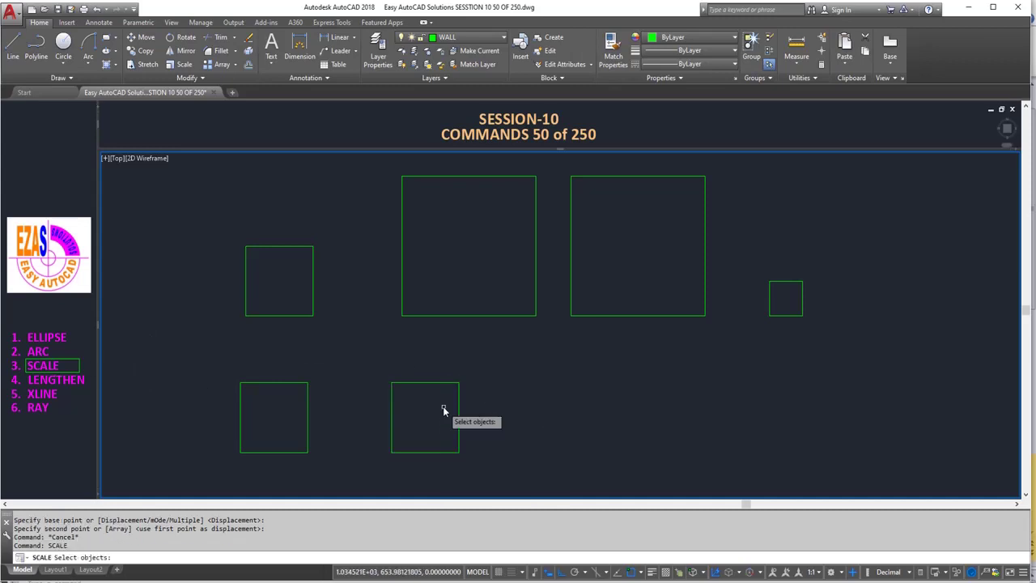
{"action": "left_click", "coordinate": [428, 453]}
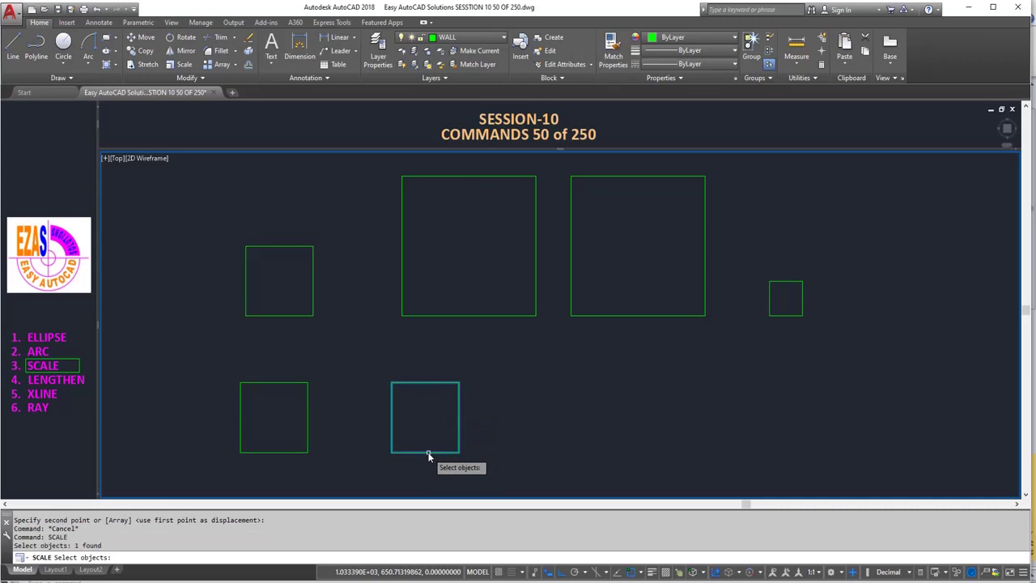
{"action": "key", "text": "Return"}
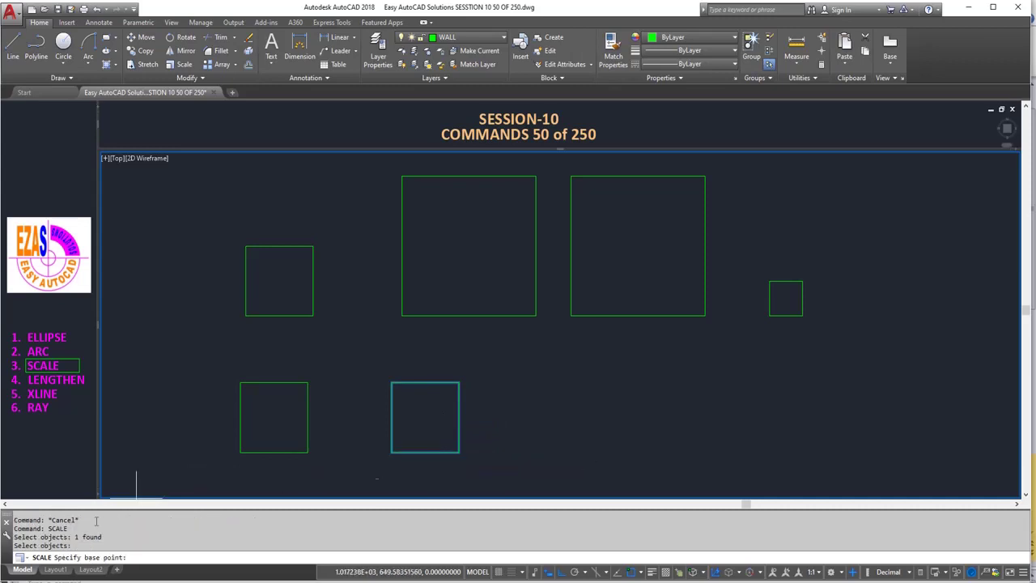
{"action": "left_click", "coordinate": [392, 452]}
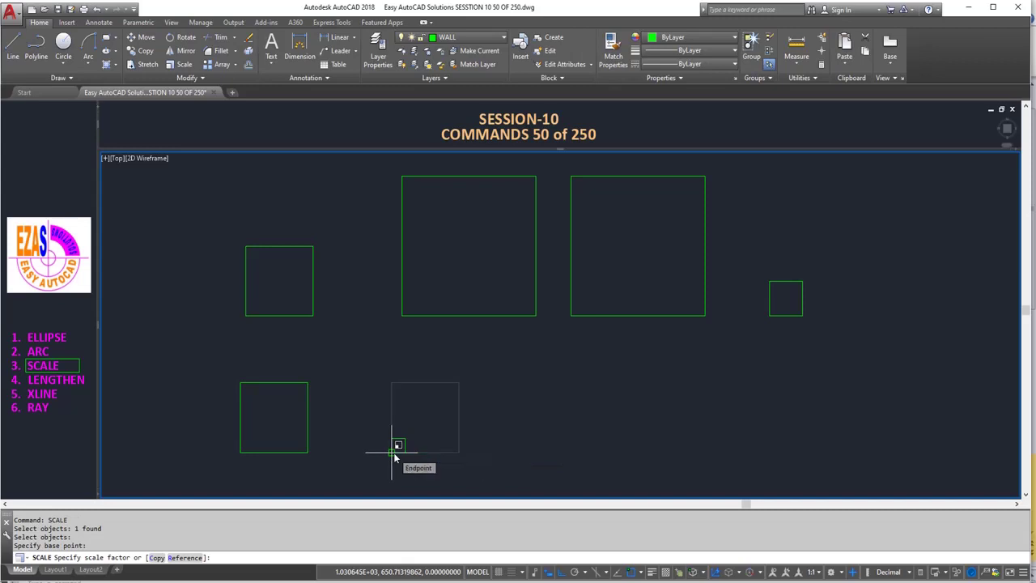
{"action": "type", "text": "2"}
{"action": "key", "text": "Return"}
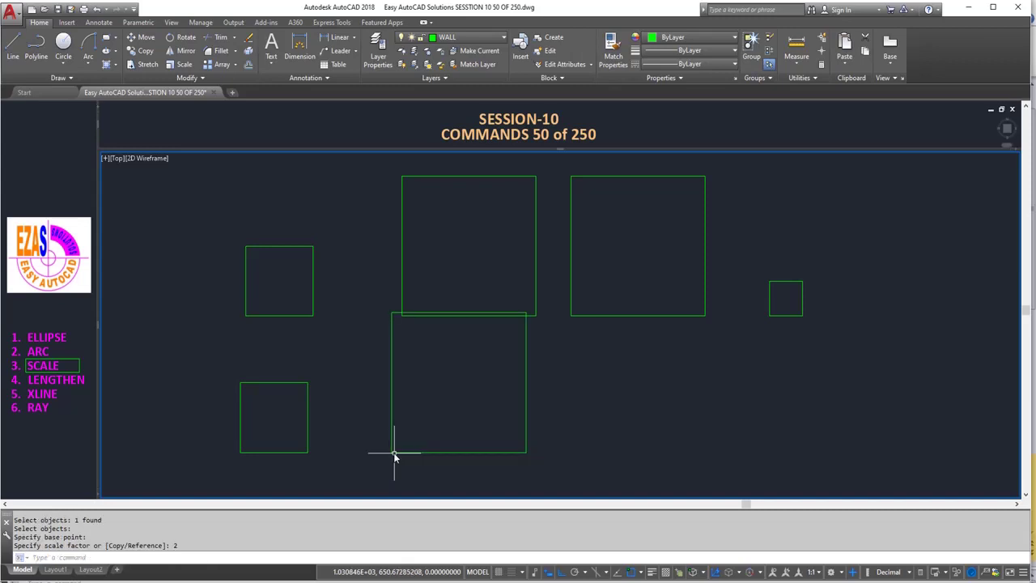
Step: Move both lower squares slightly down and recentre the view
{"action": "type", "text": "m"}
{"action": "key", "text": "Return"}
{"action": "left_click", "coordinate": [410, 416]}
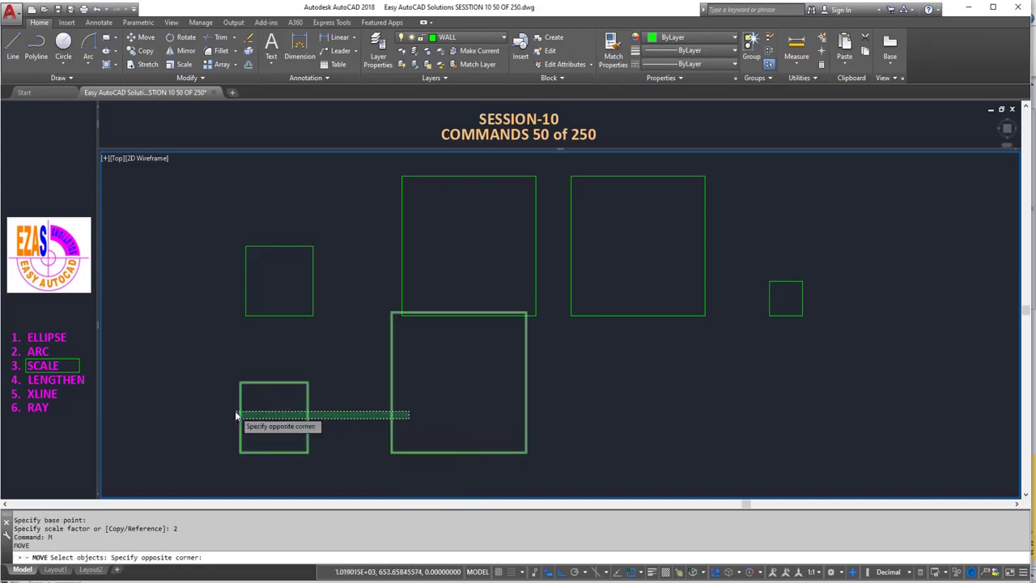
{"action": "left_click", "coordinate": [243, 421]}
{"action": "key", "text": "Return"}
{"action": "left_click", "coordinate": [594, 400]}
{"action": "left_click", "coordinate": [593, 416]}
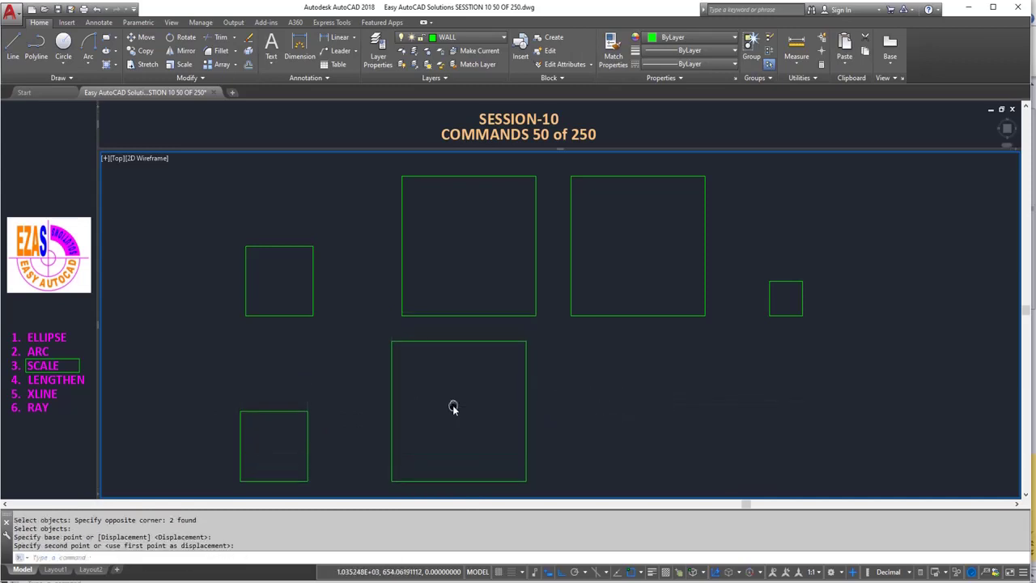
{"action": "mouse_move", "coordinate": [453, 407]}
{"action": "middle_mouse_down"}
{"action": "mouse_move", "coordinate": [449, 368]}
{"action": "mouse_move", "coordinate": [416, 394]}
{"action": "middle_mouse_up"}
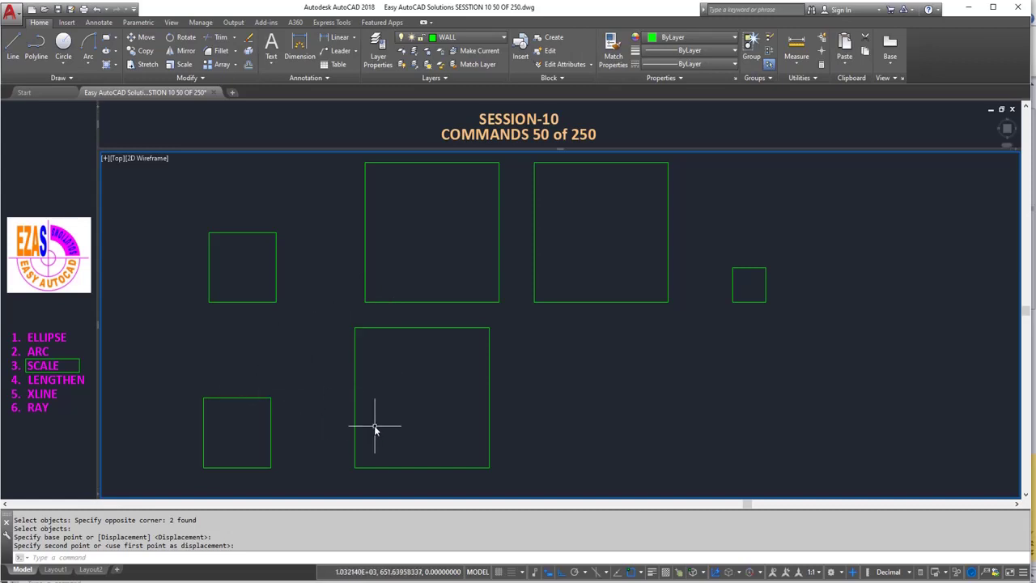
Step: Measure the doubled square corner to corner, reading a 14.142 diagonal with 10-unit deltas
{"action": "type", "text": "@i"}
{"action": "key", "text": "Return"}
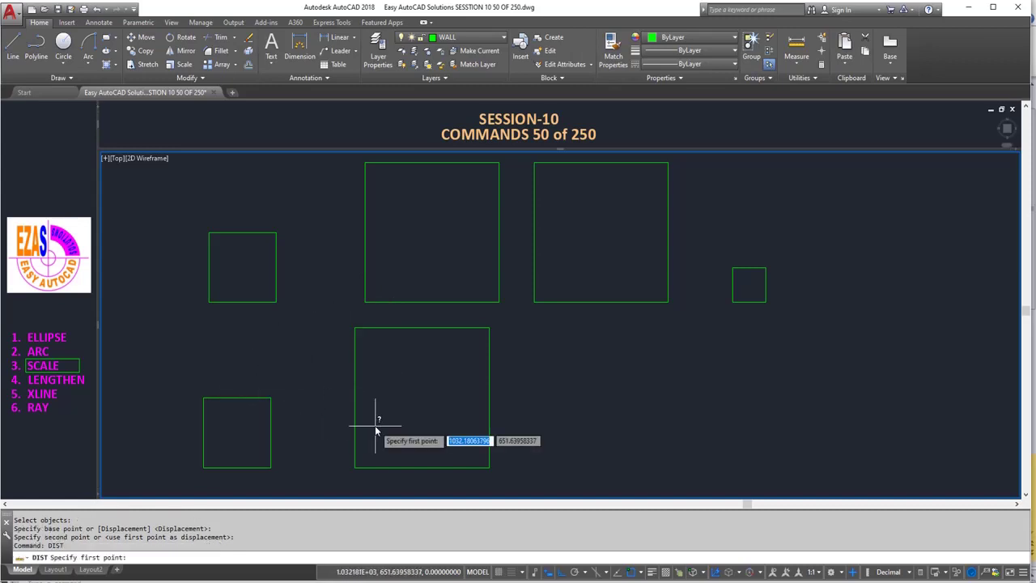
{"action": "left_click", "coordinate": [376, 475]}
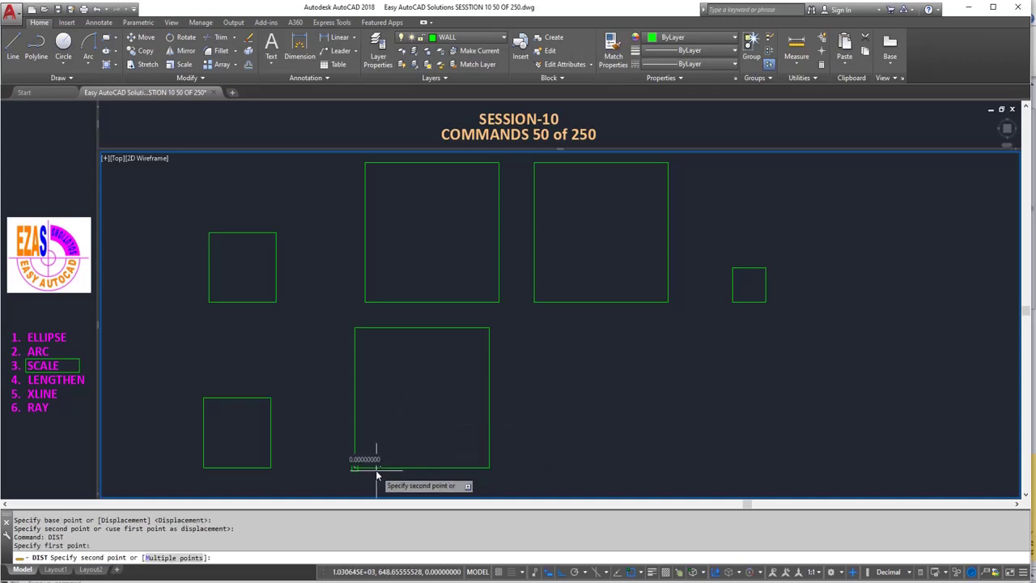
{"action": "left_click", "coordinate": [484, 332]}
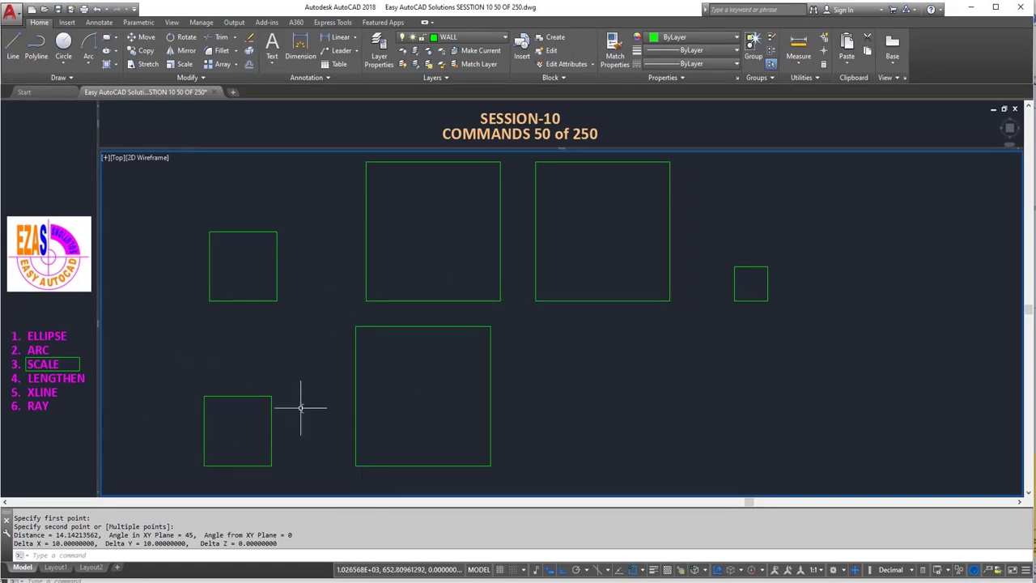
Step: Scale the large square by 0.5 about its lower-left corner
{"action": "type", "text": "sc"}
{"action": "key", "text": "Return"}
{"action": "left_click", "coordinate": [366, 327]}
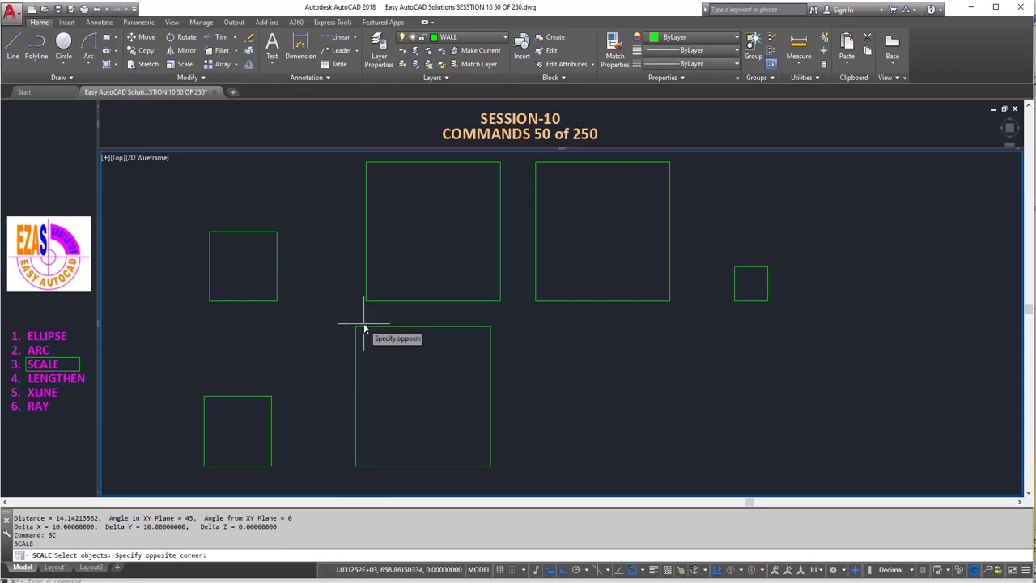
{"action": "left_click", "coordinate": [346, 325]}
{"action": "key", "text": "Return"}
{"action": "left_click", "coordinate": [354, 466]}
{"action": "type", "text": ".5"}
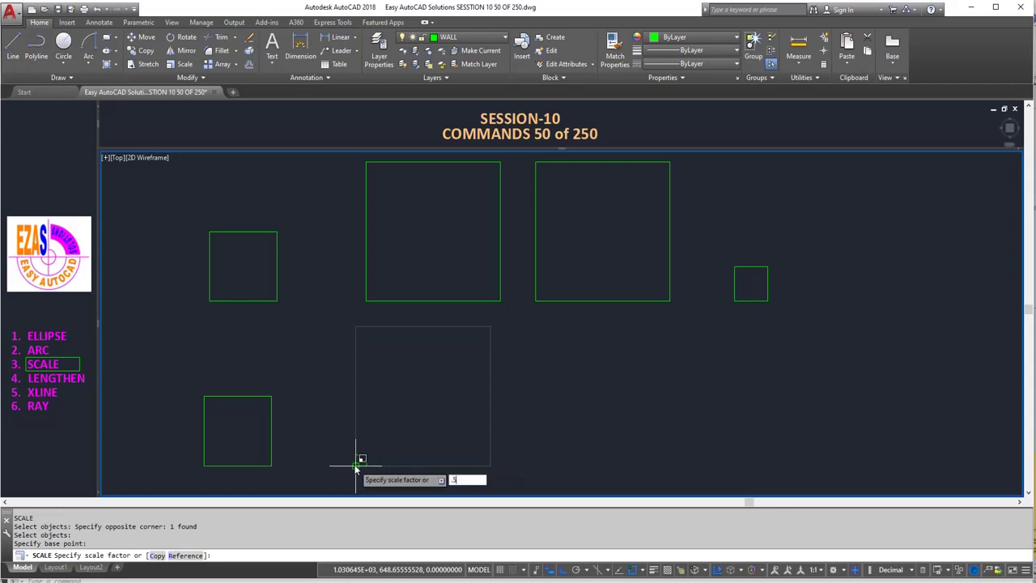
{"action": "key", "text": "Return"}
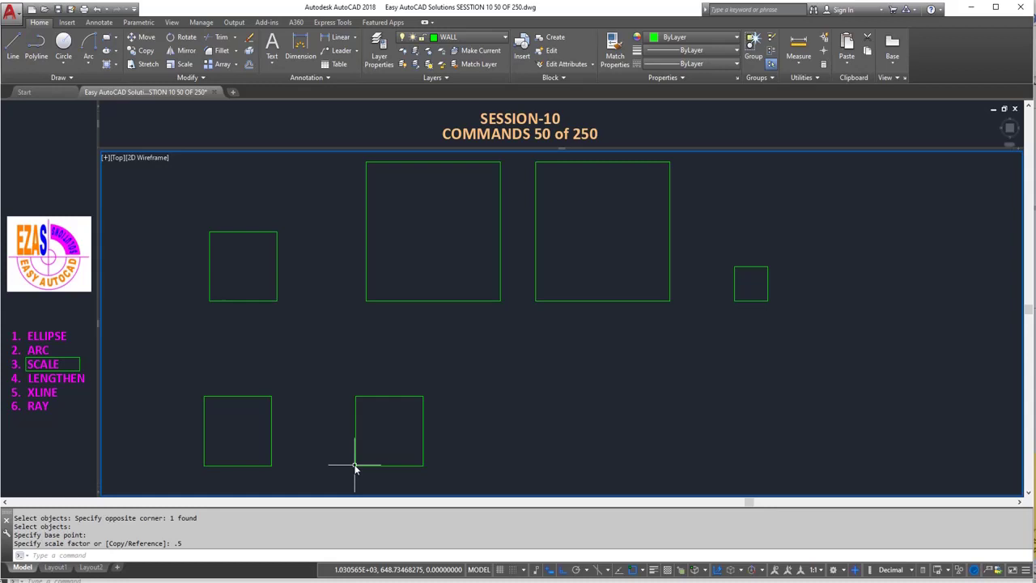
Step: Measure the square corner to corner with DI, confirming a 7.071 diagonal and 5-unit deltas
{"action": "type", "text": "DI"}
{"action": "key", "text": "Return"}
{"action": "left_click", "coordinate": [355, 466]}
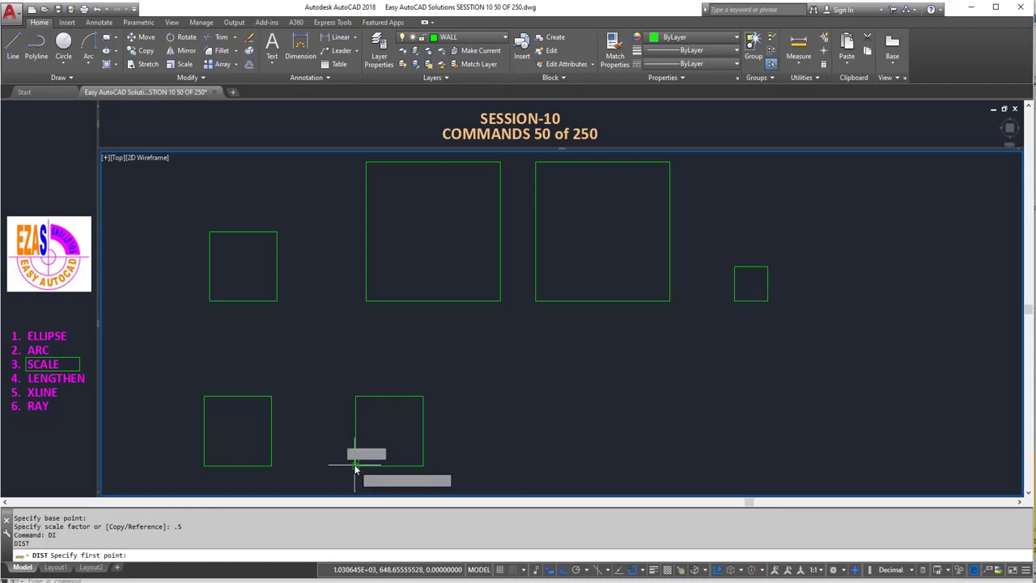
{"action": "left_click", "coordinate": [423, 397]}
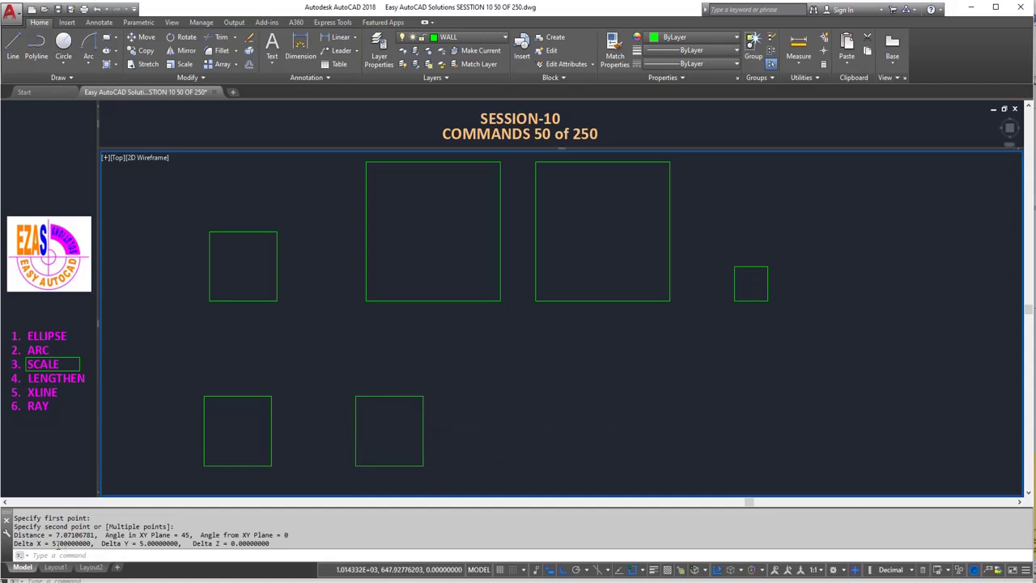
{"action": "mouse_move", "coordinate": [64, 535]}
{"action": "left_mouse_down"}
{"action": "mouse_move", "coordinate": [41, 543]}
{"action": "mouse_move", "coordinate": [58, 543]}
{"action": "left_mouse_up"}
{"action": "left_click", "coordinate": [353, 412]}
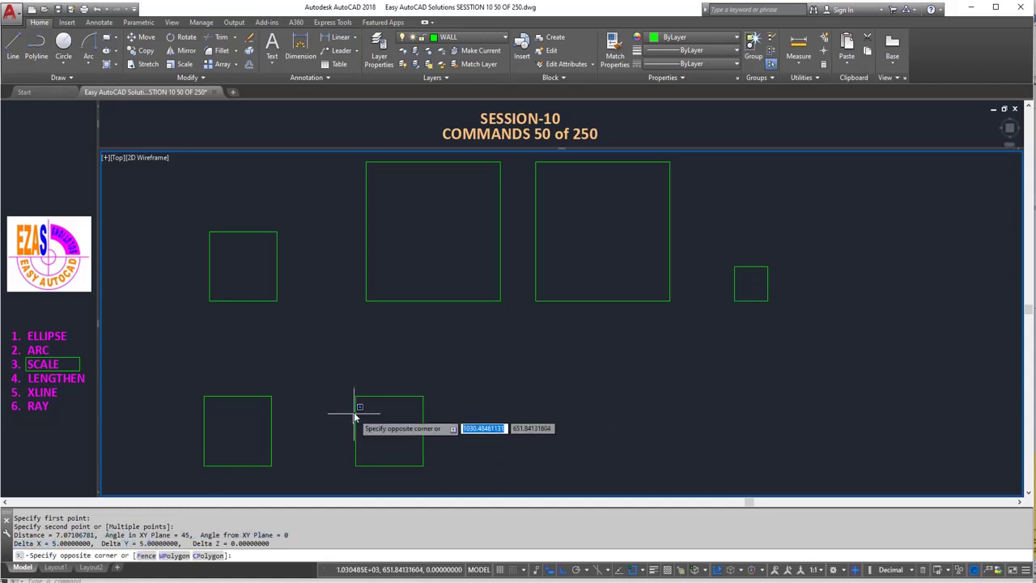
{"action": "left_click", "coordinate": [372, 412]}
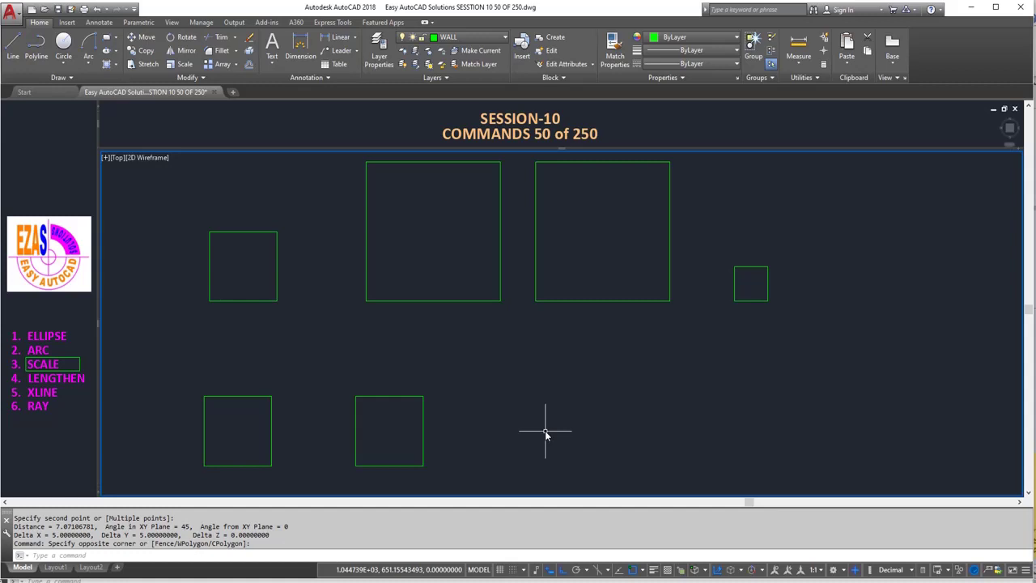
Step: Scale the lower middle square by 1.5 about its lower-left corner
{"action": "type", "text": "sc"}
{"action": "key", "text": "Return"}
{"action": "left_click", "coordinate": [414, 428]}
{"action": "left_click", "coordinate": [370, 387]}
{"action": "key", "text": "Return"}
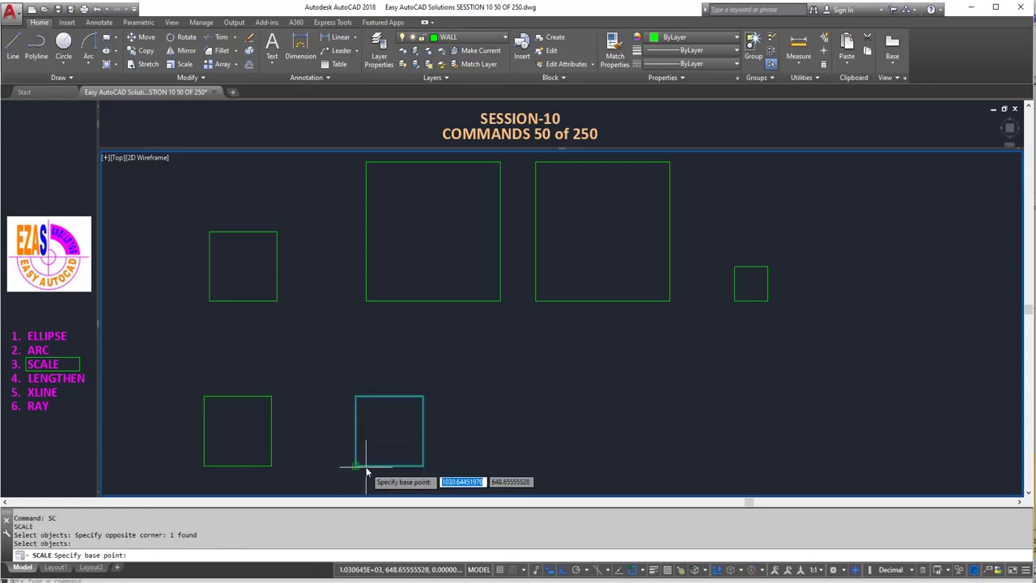
{"action": "left_click", "coordinate": [365, 469]}
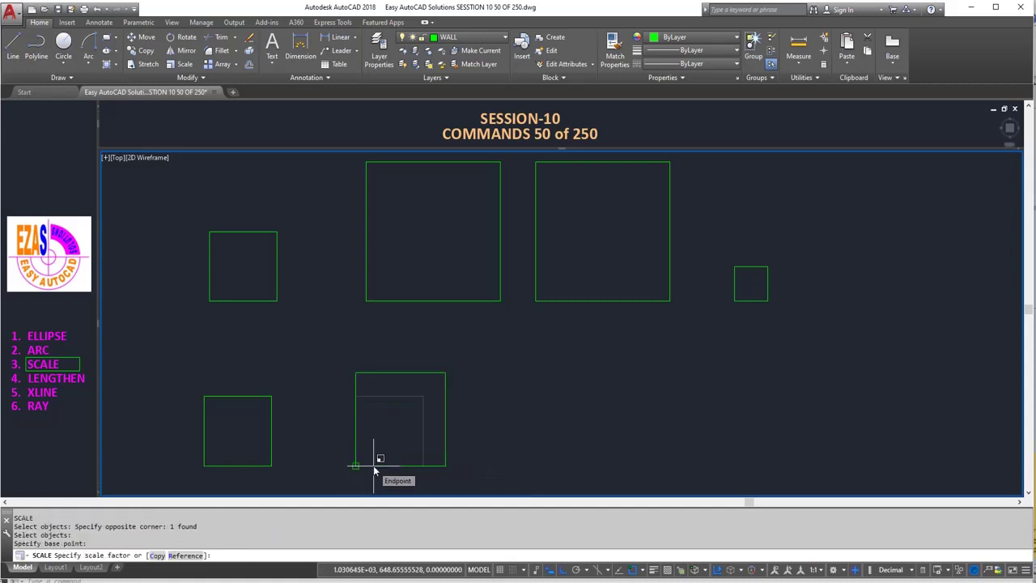
{"action": "type", "text": "1.5"}
{"action": "key", "text": "Return"}
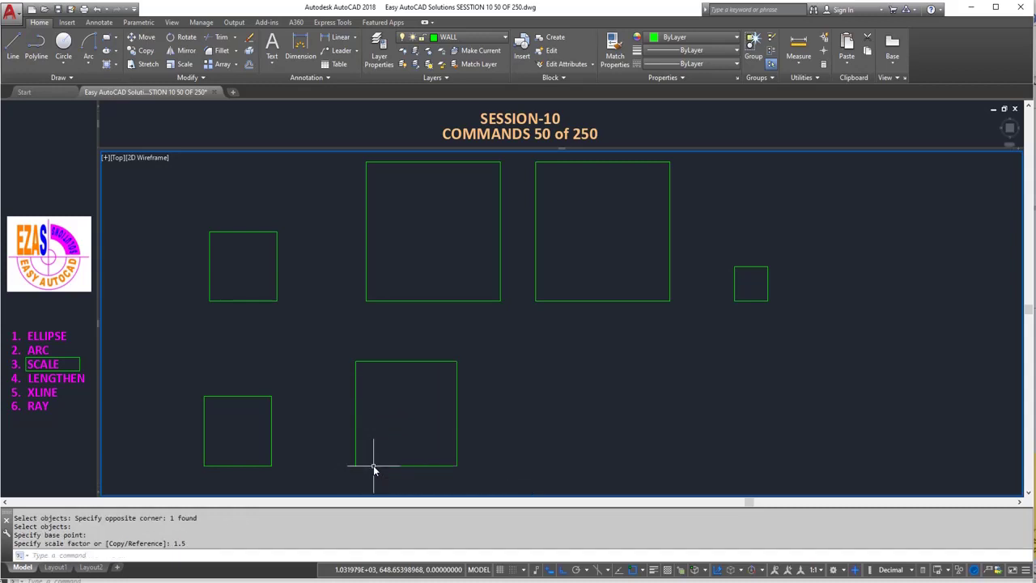
Step: Measure its diagonal with DI, confirming 10.607 with 7.5-unit deltas
{"action": "type", "text": "di"}
{"action": "key", "text": "Return"}
{"action": "left_click", "coordinate": [373, 465]}
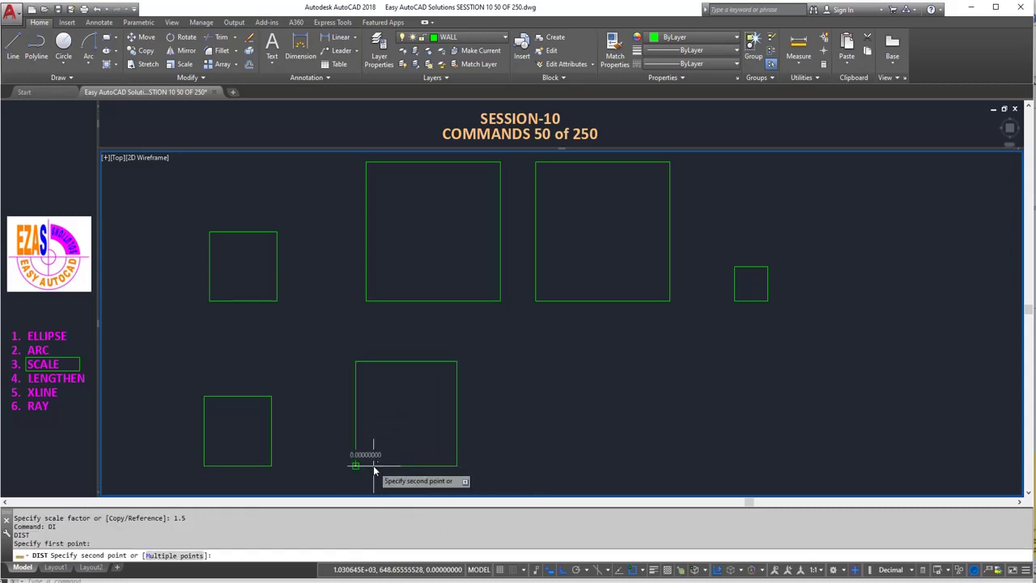
{"action": "left_click", "coordinate": [455, 362]}
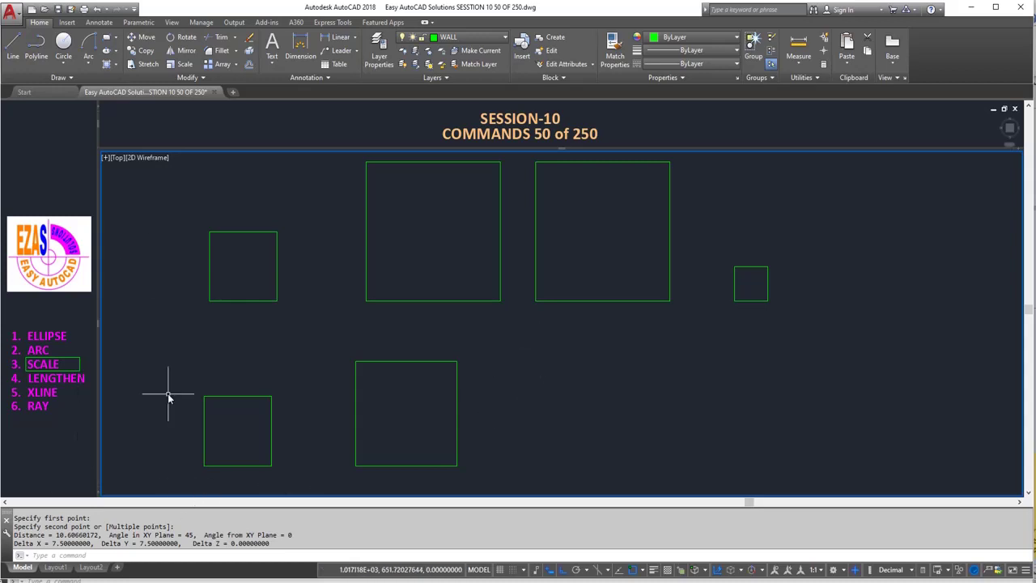
Step: Start a DIST measurement and cancel it
{"action": "type", "text": "dist"}
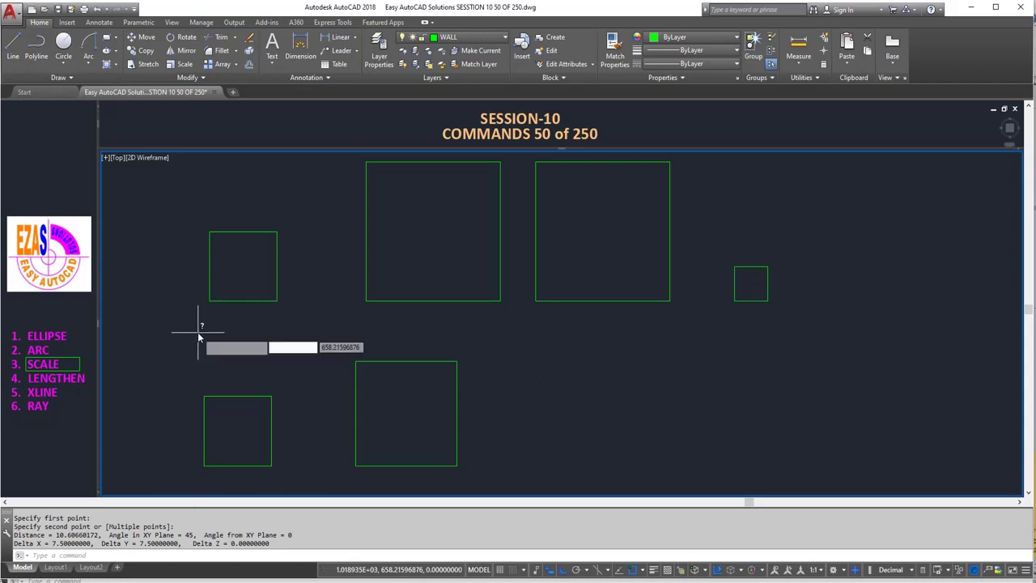
{"action": "key", "text": "Return"}
{"action": "left_click", "coordinate": [356, 465]}
{"action": "key", "text": "Escape"}
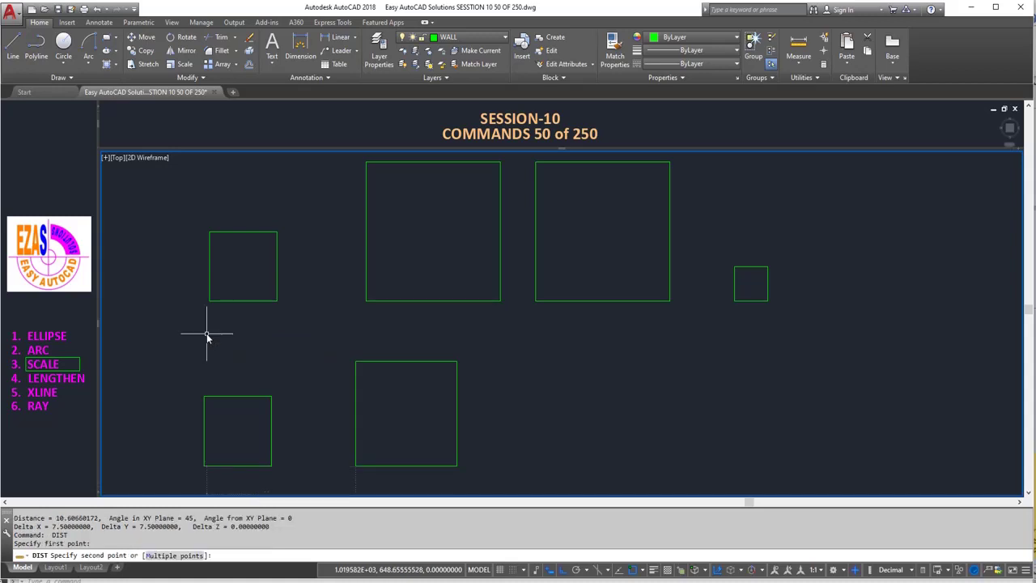
Step: Scale the lower middle square by reference from length 7.5 to 5 about its lower-left corner
{"action": "type", "text": "sca"}
{"action": "key", "text": "Return"}
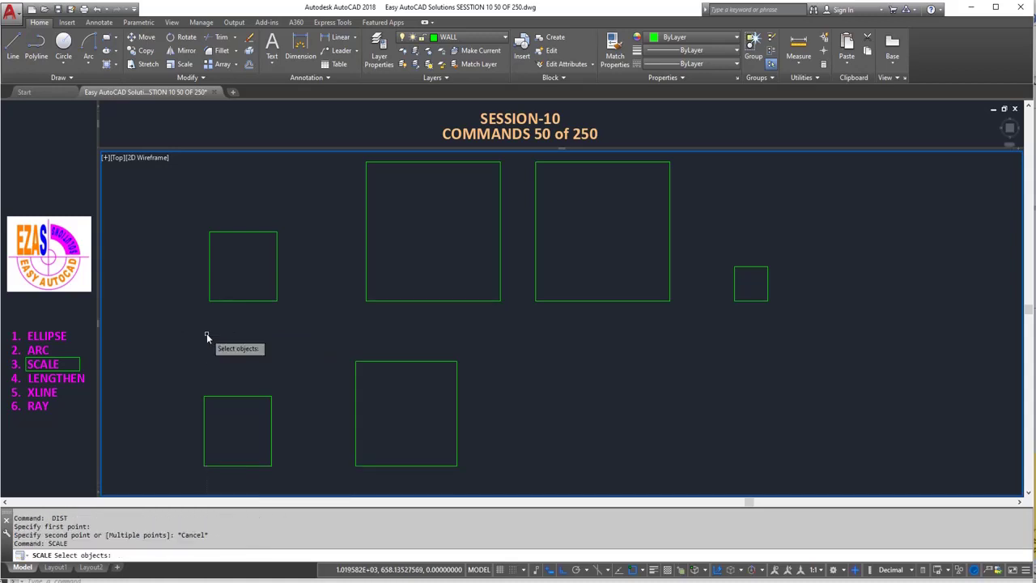
{"action": "left_click", "coordinate": [302, 437]}
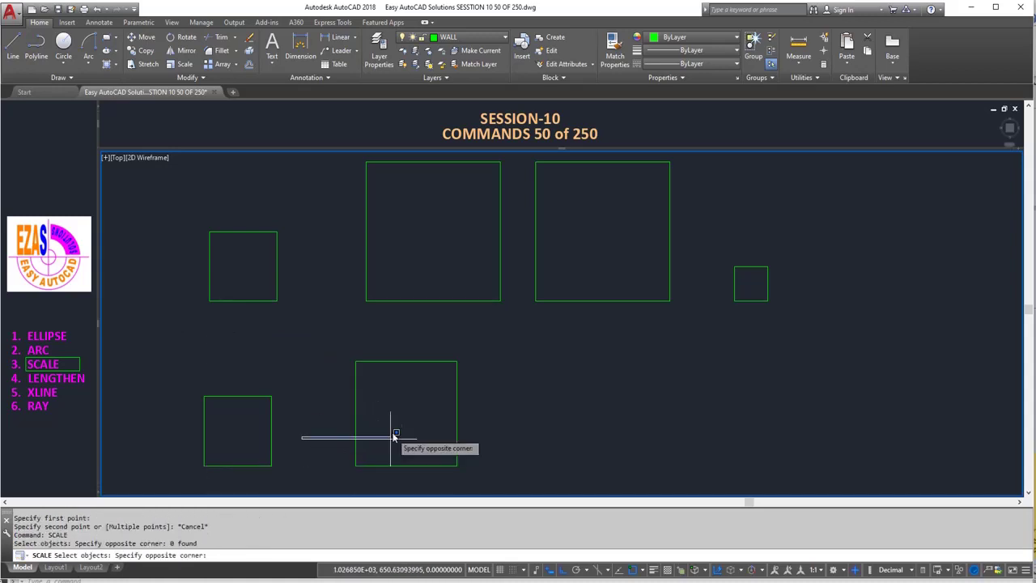
{"action": "left_click", "coordinate": [363, 446]}
{"action": "left_click", "coordinate": [355, 449]}
{"action": "key", "text": "Return"}
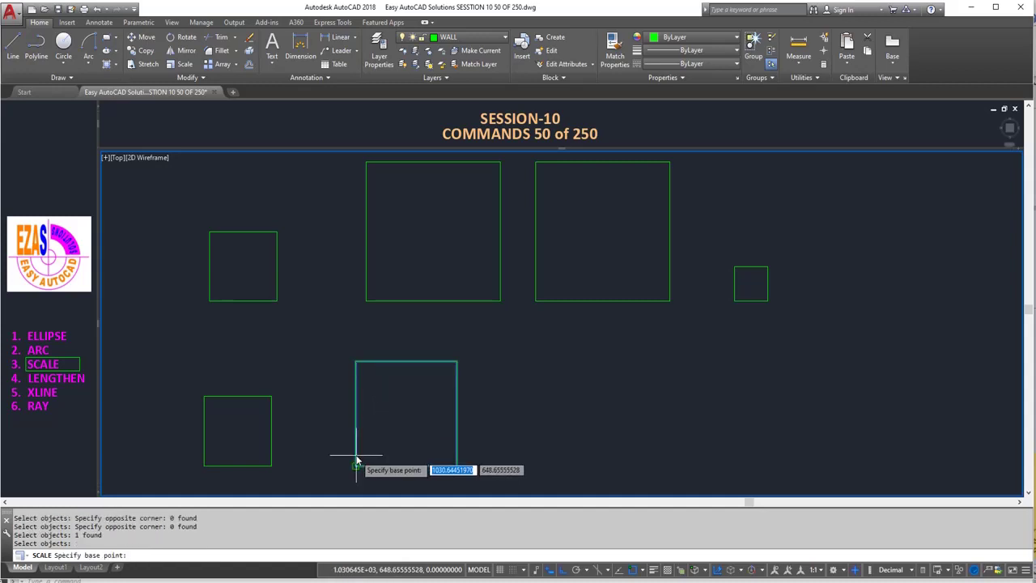
{"action": "left_click", "coordinate": [356, 461]}
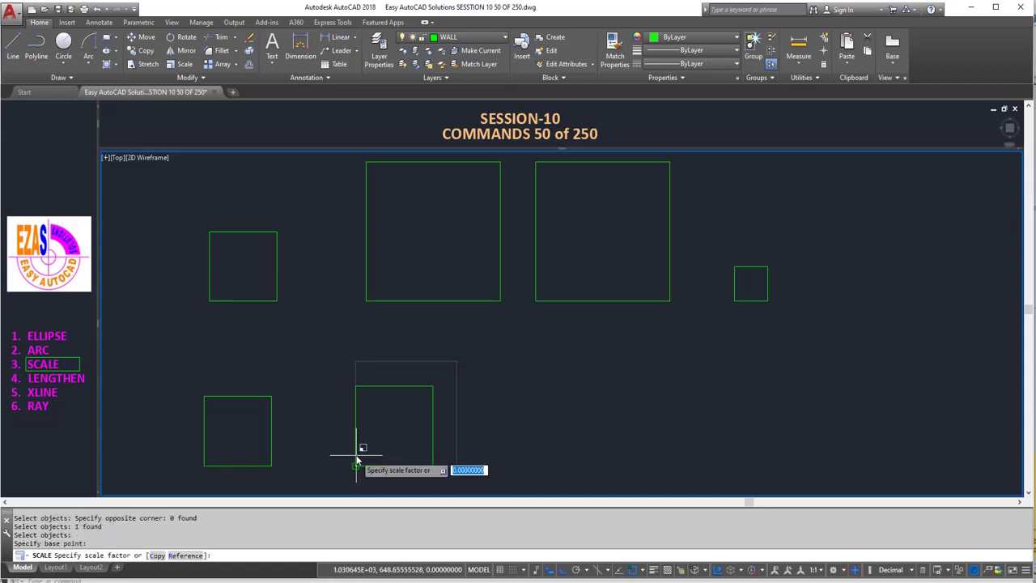
{"action": "left_click", "coordinate": [185, 555]}
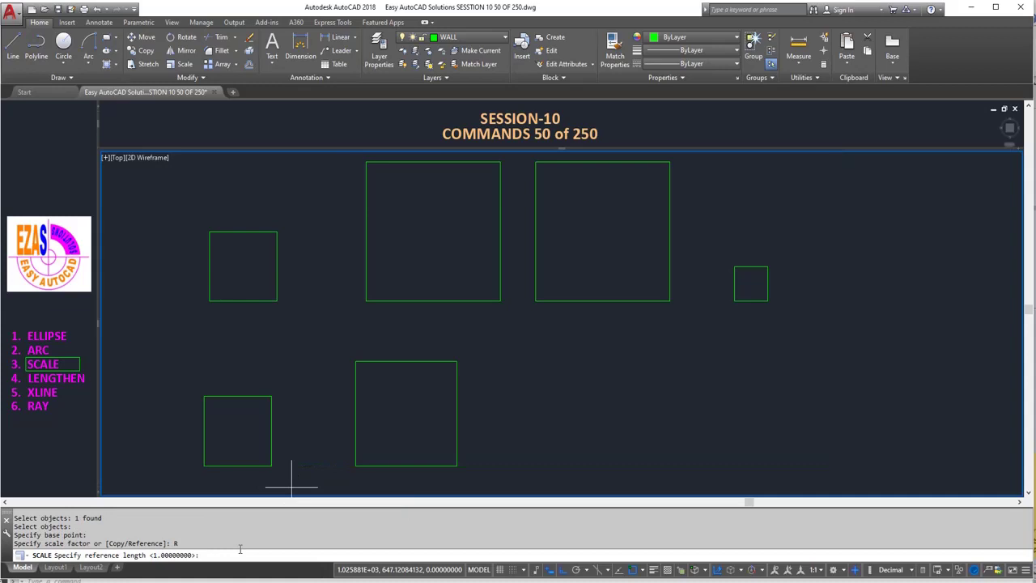
{"action": "type", "text": "7.5"}
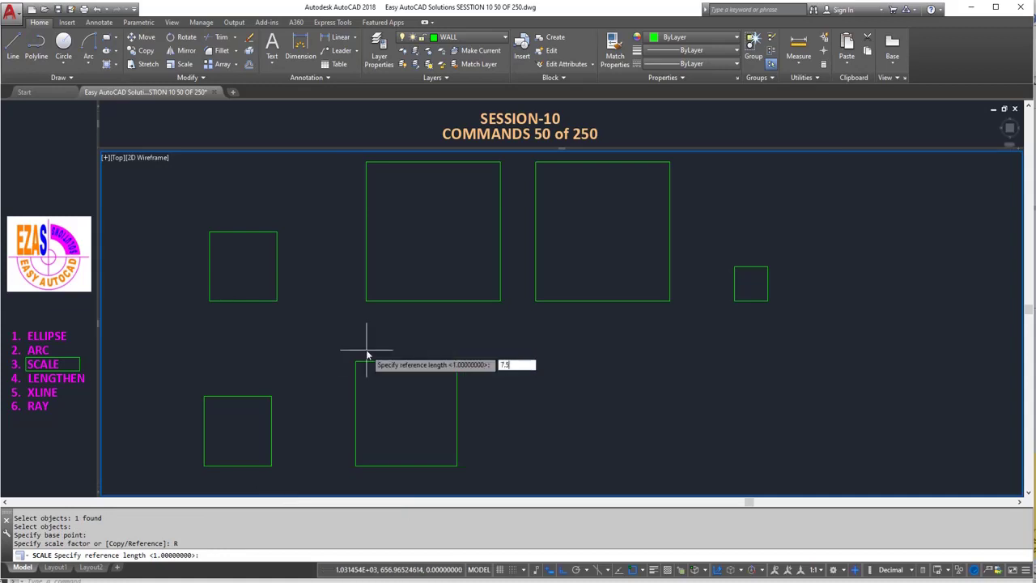
{"action": "key", "text": "Return"}
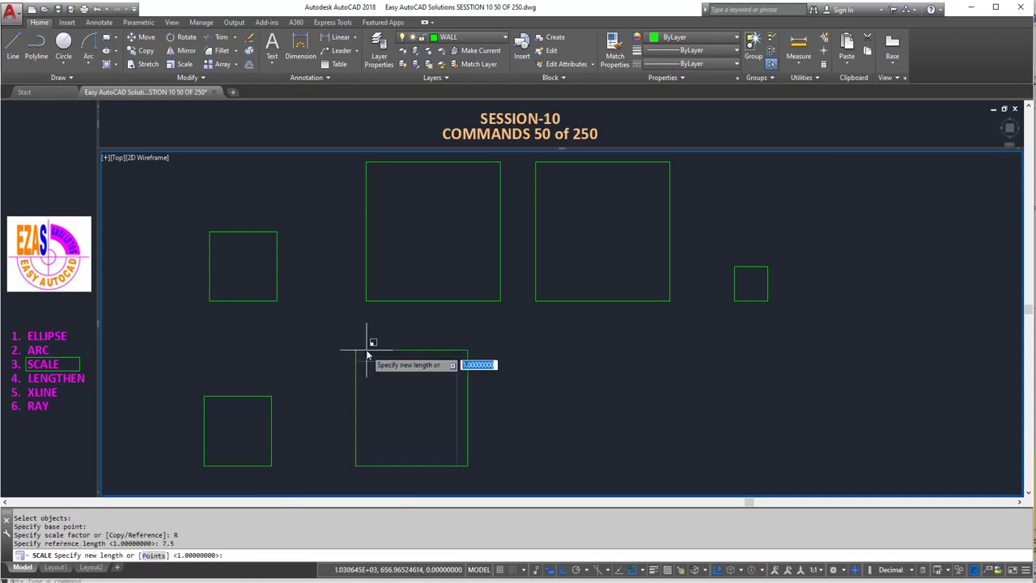
{"action": "type", "text": "5"}
{"action": "key", "text": "Return"}
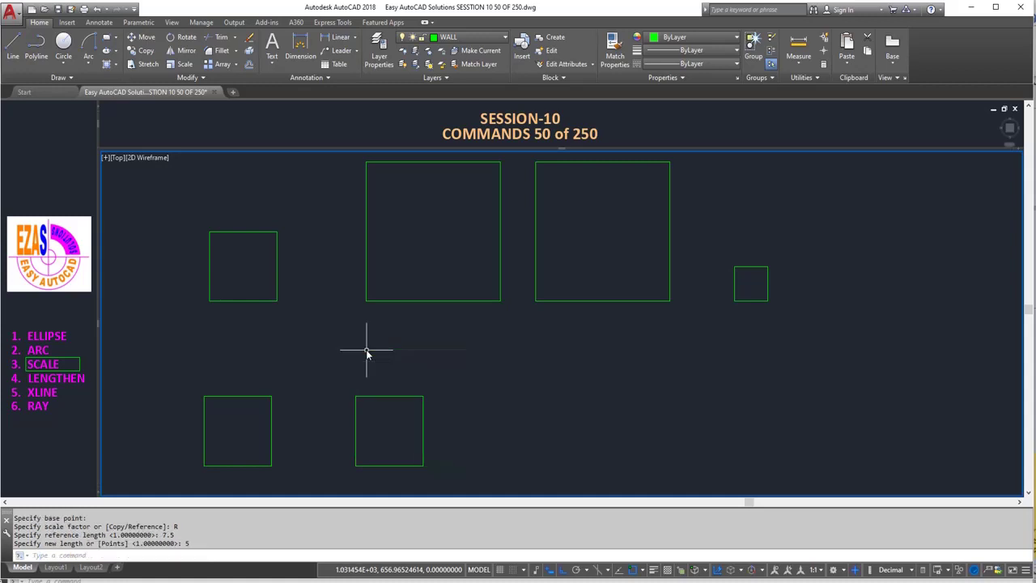
Step: Measure the square's diagonal with DI, confirming 7.071 with 5-unit deltas
{"action": "type", "text": "DI"}
{"action": "key", "text": "Return"}
{"action": "left_click", "coordinate": [355, 465]}
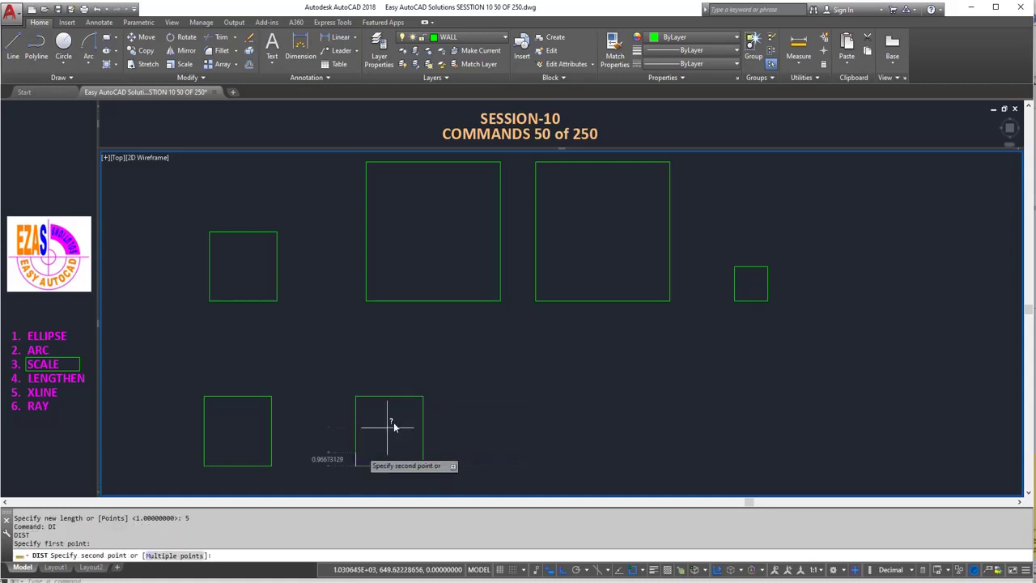
{"action": "left_click", "coordinate": [422, 397]}
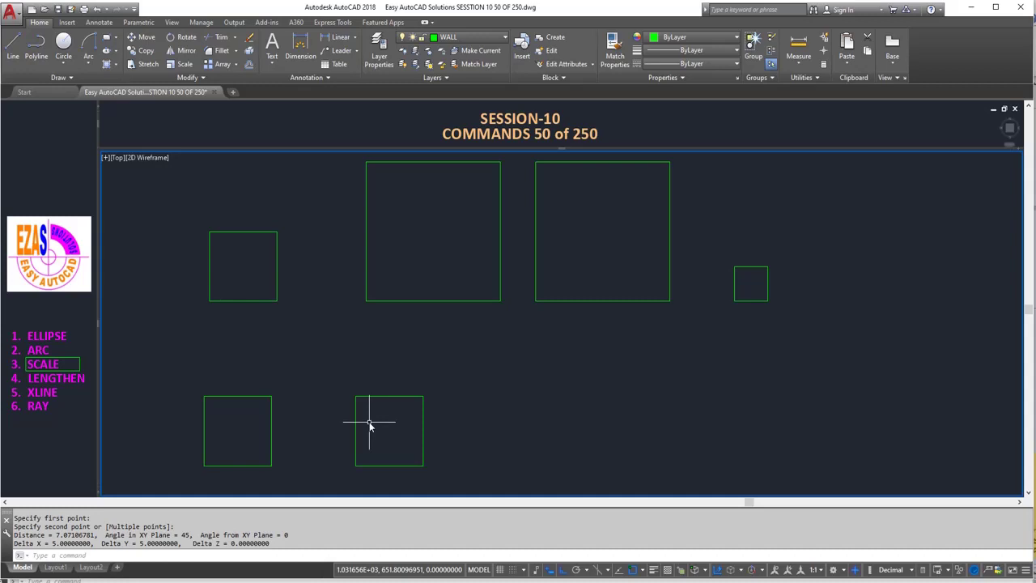
Step: Scale the lower-middle square by reference from 5 to 7.3 about its lower-left corner
{"action": "type", "text": "scale"}
{"action": "key", "text": "Return"}
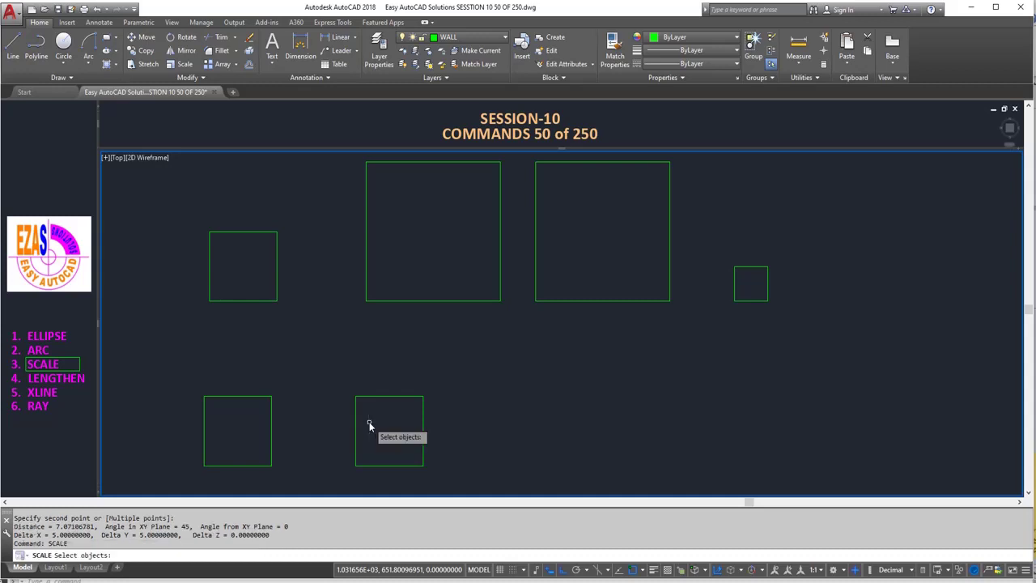
{"action": "left_click", "coordinate": [369, 422]}
{"action": "left_click", "coordinate": [348, 428]}
{"action": "key", "text": "Return"}
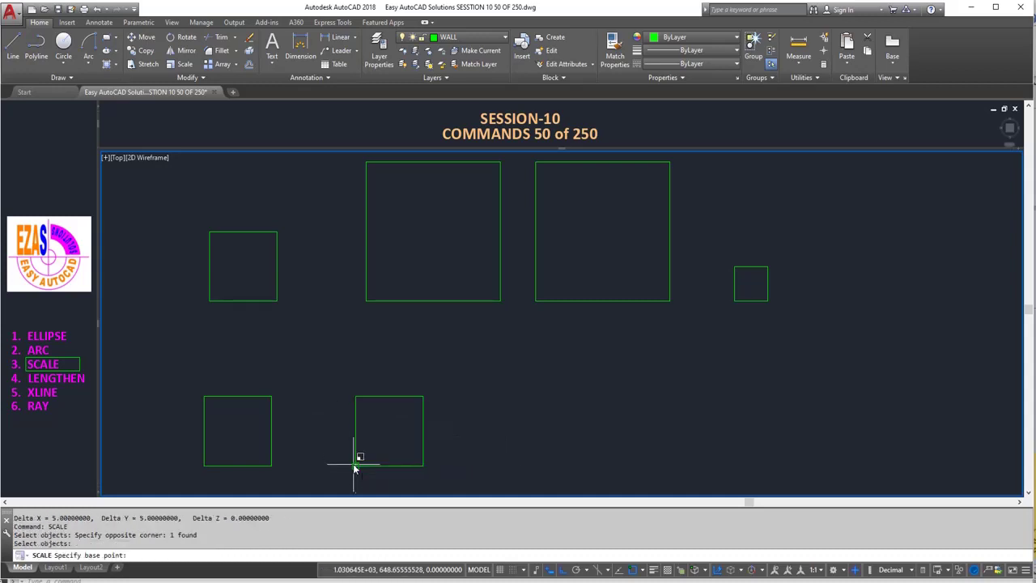
{"action": "left_click", "coordinate": [356, 465]}
{"action": "type", "text": "r"}
{"action": "key", "text": "Return"}
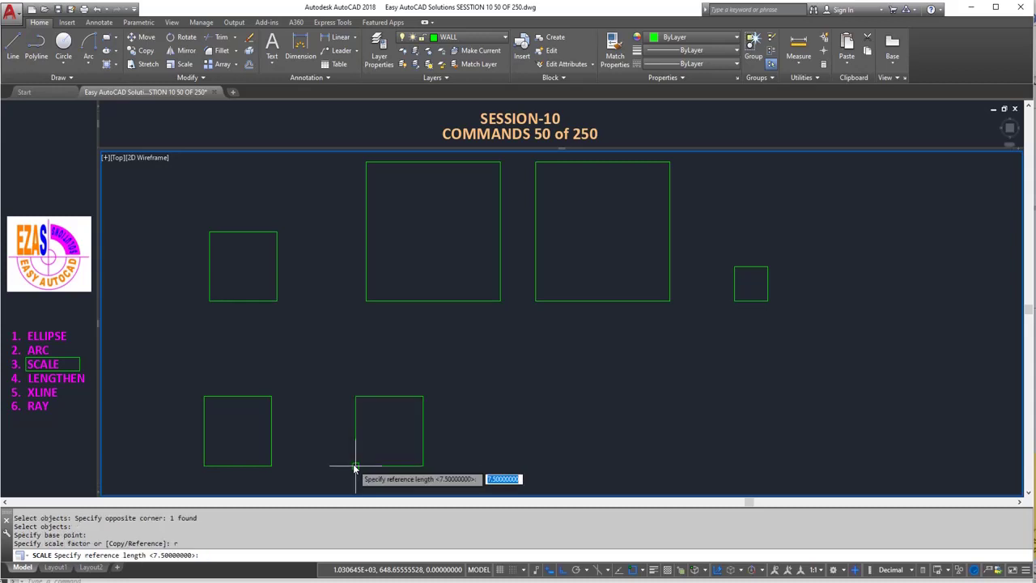
{"action": "type", "text": "5"}
{"action": "key", "text": "Return"}
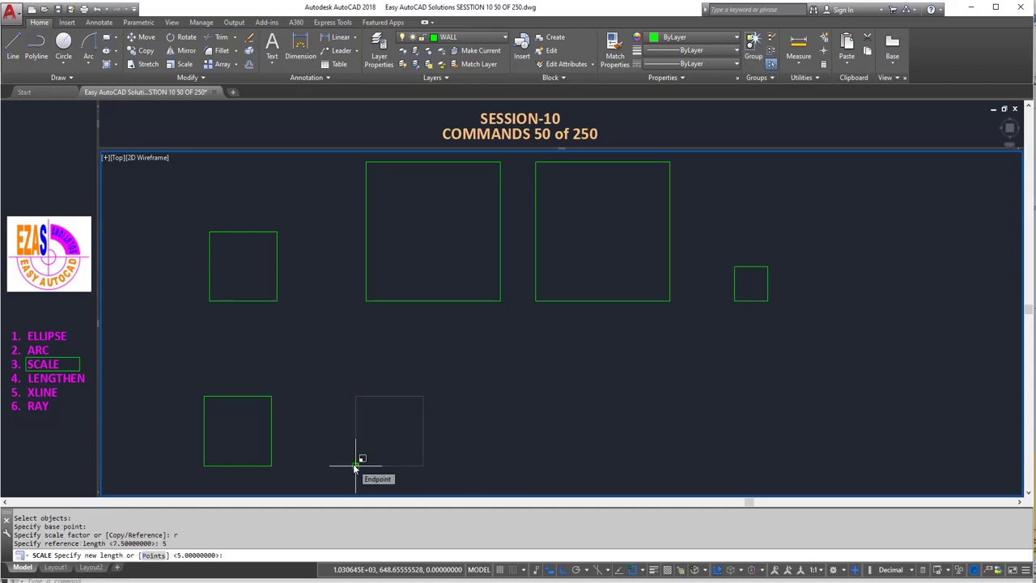
{"action": "type", "text": "7"}
{"action": "key", "text": "Return"}
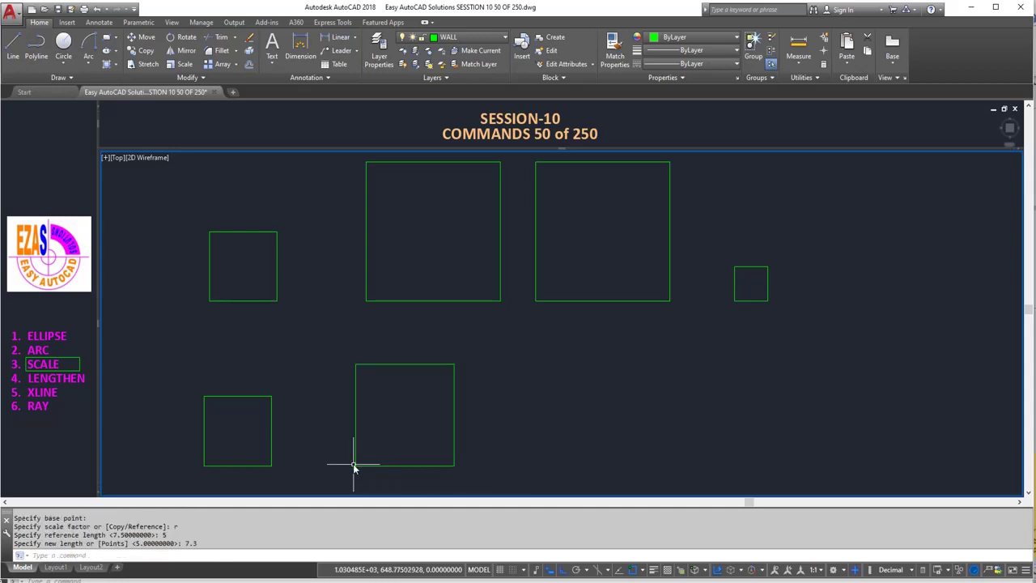
Step: Measure the square corner to corner with DI, confirming a 10.324 diagonal
{"action": "type", "text": "di"}
{"action": "key", "text": "Return"}
{"action": "left_click", "coordinate": [353, 465]}
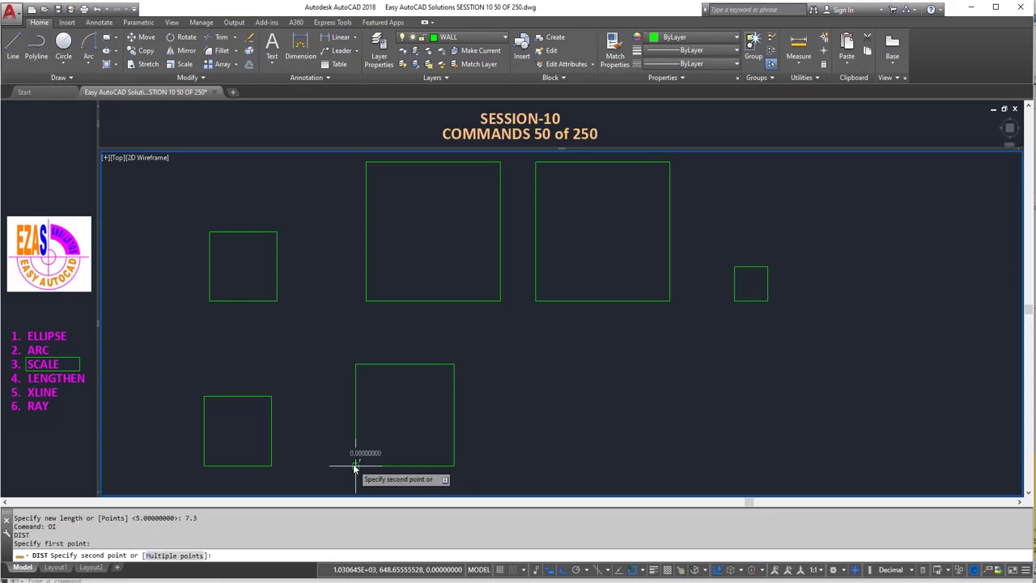
{"action": "left_click", "coordinate": [456, 368]}
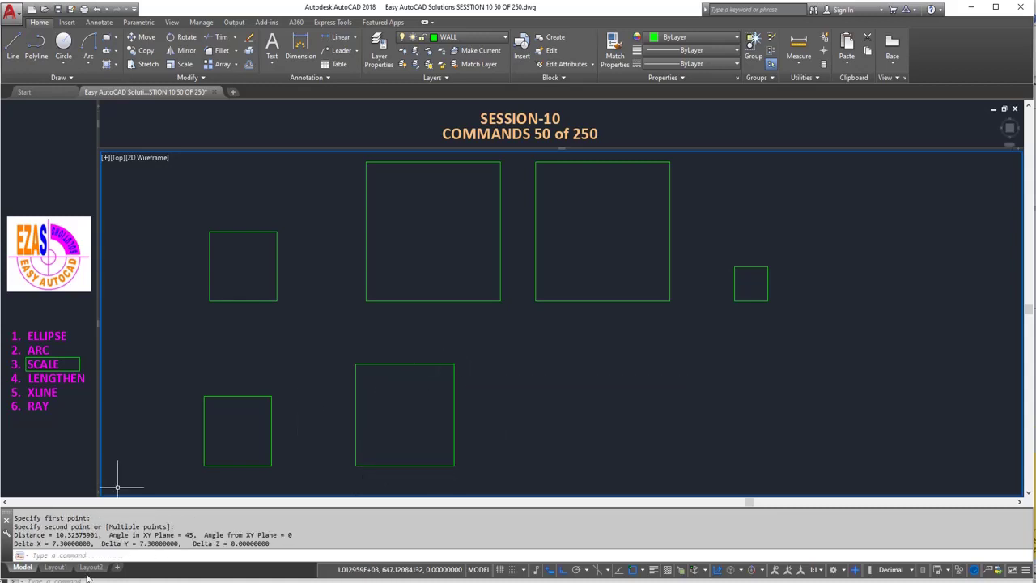
{"action": "left_click_drag", "start_coordinate": [158, 543], "coordinate": [37, 543]}
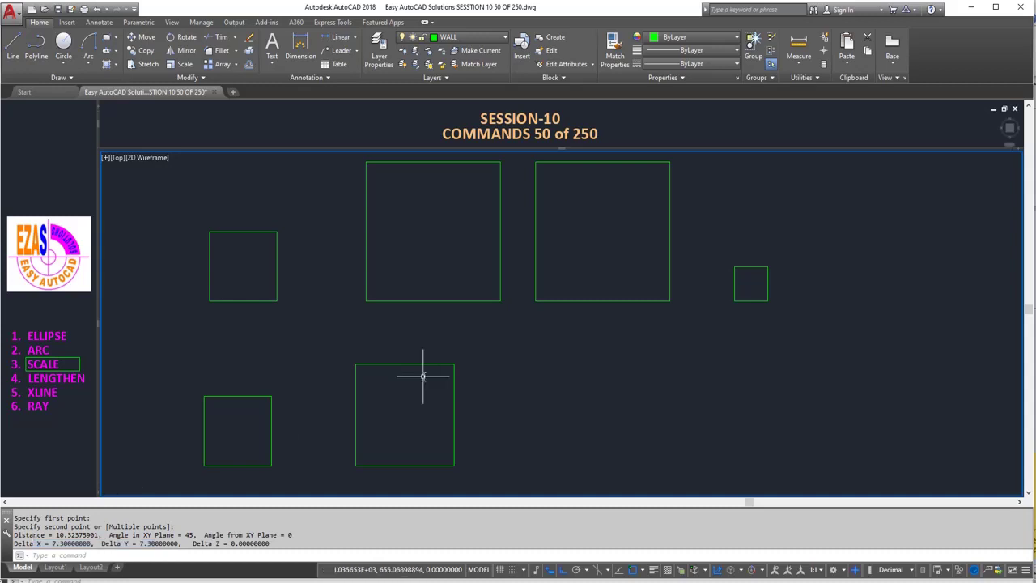
Step: Undo the last distance measurement and the last scale of the square
{"action": "type", "text": "u"}
{"action": "key", "text": "Return"}
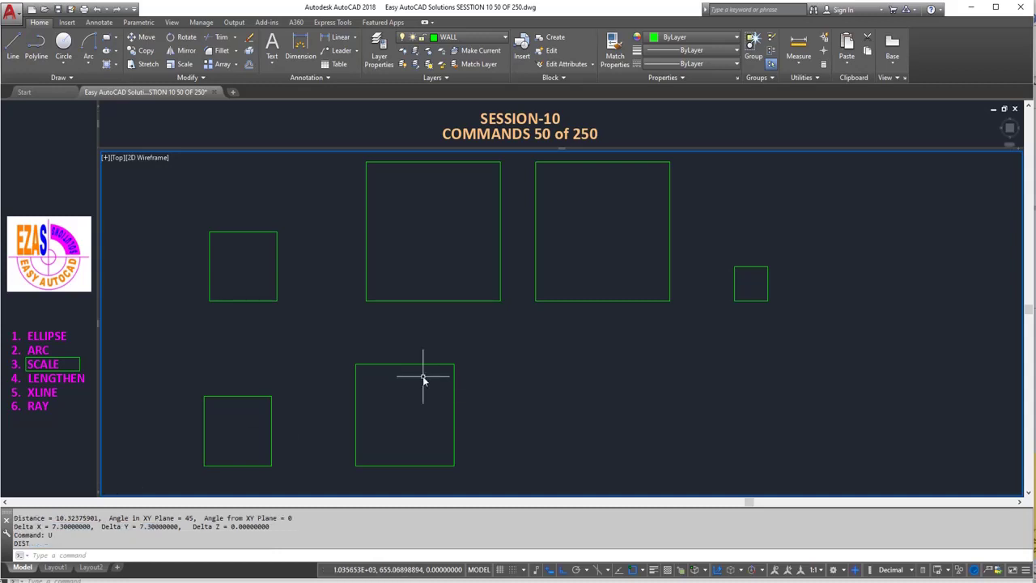
{"action": "type", "text": "u"}
{"action": "key", "text": "Return"}
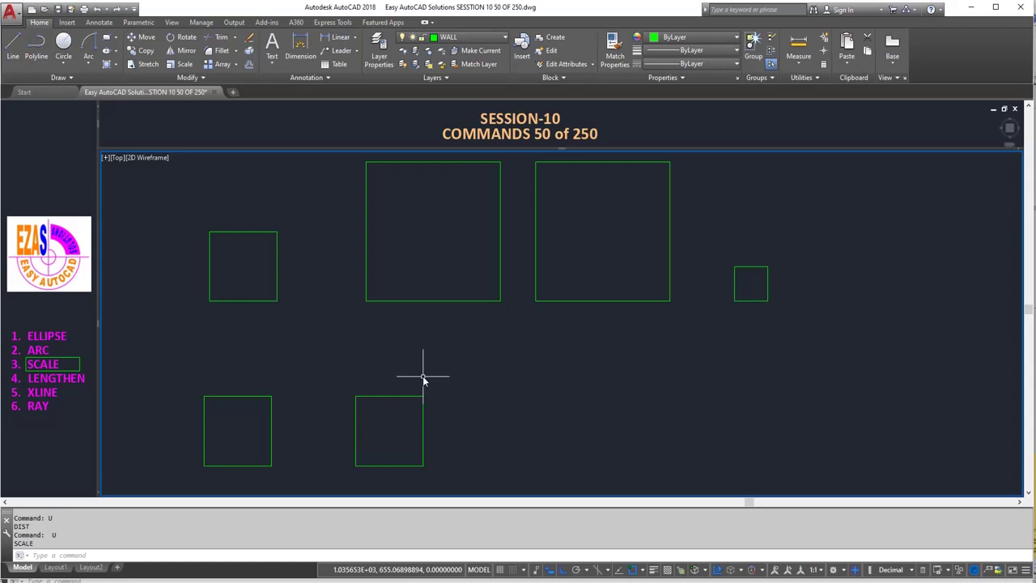
Step: Scale the lower-middle square by reference from 5 to 5.444567 about its lower-left corner
{"action": "left_click", "coordinate": [418, 384]}
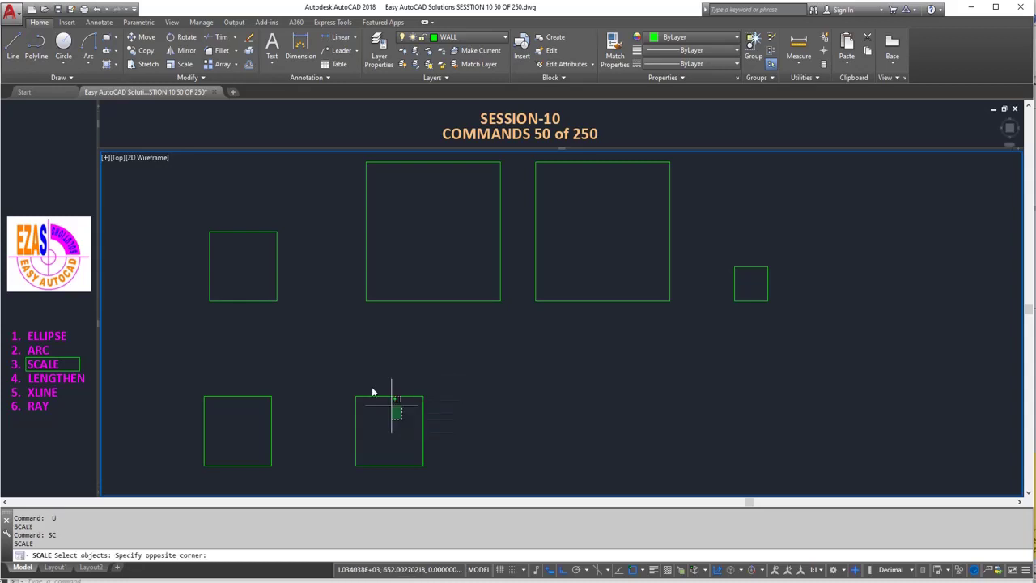
{"action": "left_click", "coordinate": [393, 417]}
{"action": "key", "text": "Return"}
{"action": "left_click", "coordinate": [355, 465]}
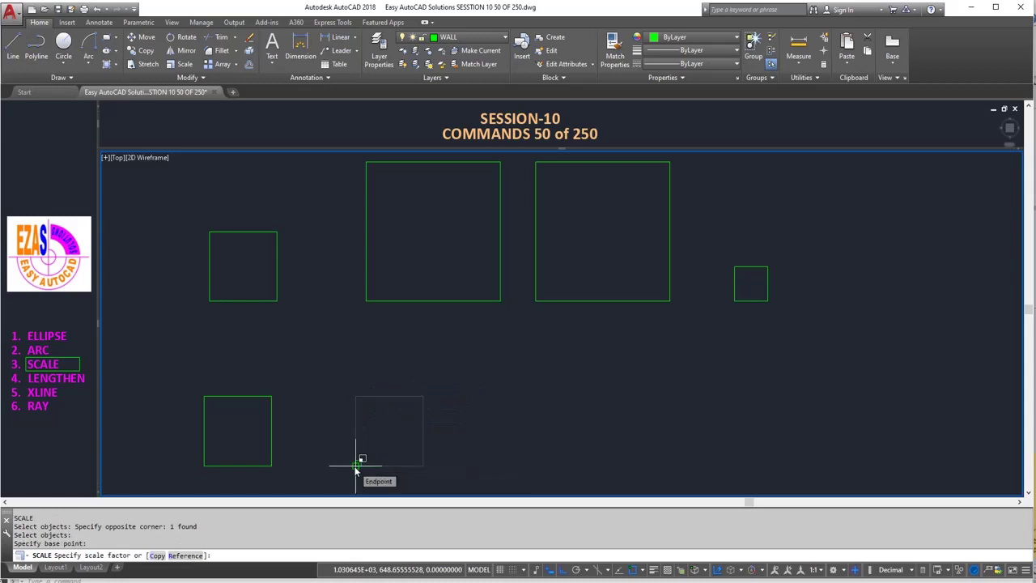
{"action": "type", "text": "r"}
{"action": "key", "text": "Return"}
{"action": "type", "text": "5"}
{"action": "key", "text": "Return"}
{"action": "type", "text": "5."}
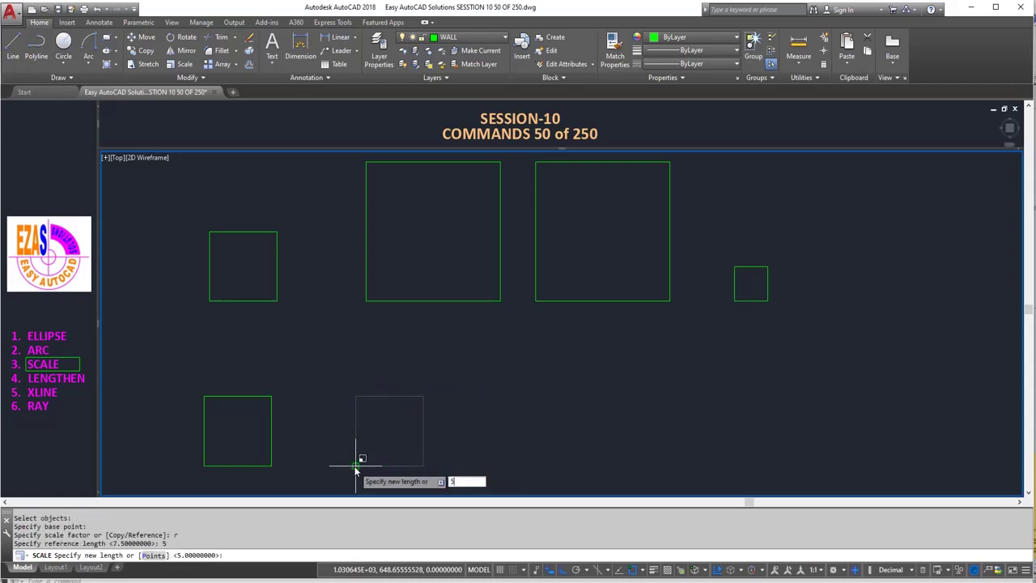
{"action": "type", "text": "44456"}
{"action": "type", "text": "7"}
{"action": "key", "text": "Return"}
Step: Measure the diagonal with DI, confirming 7.6998 with 5.444567 Delta X
{"action": "type", "text": "di"}
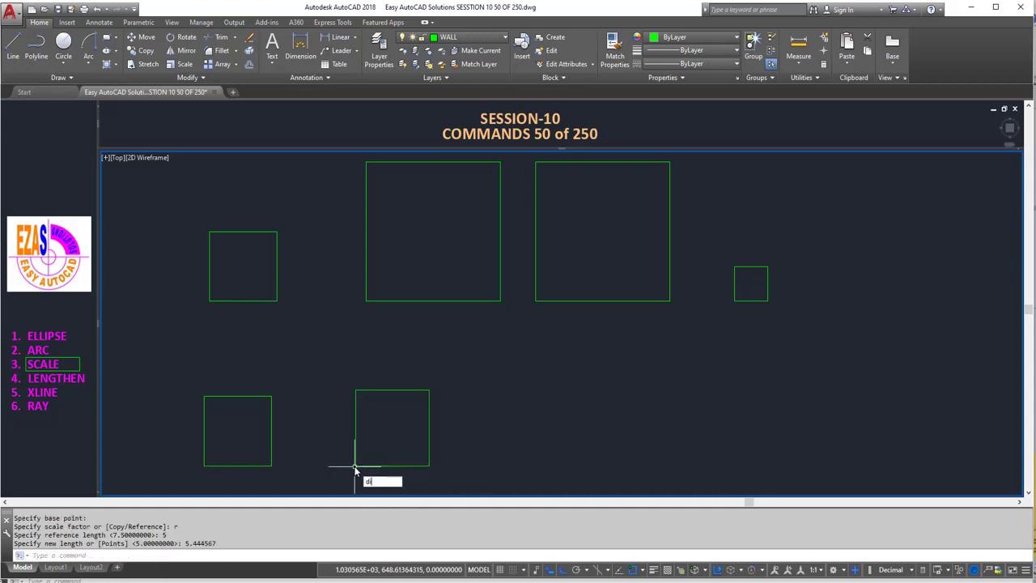
{"action": "key", "text": "Return"}
{"action": "left_click", "coordinate": [355, 466]}
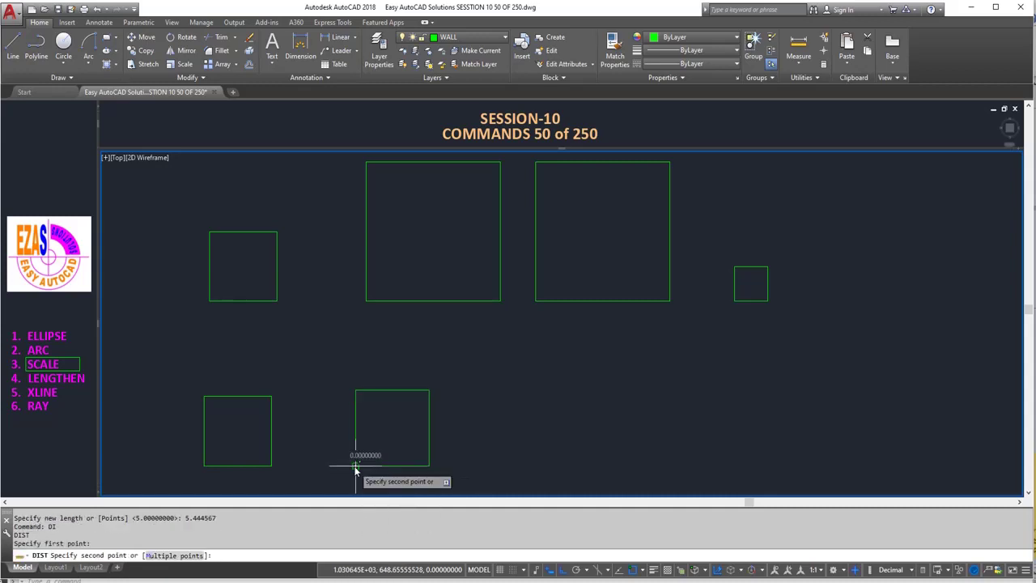
{"action": "left_click", "coordinate": [429, 397]}
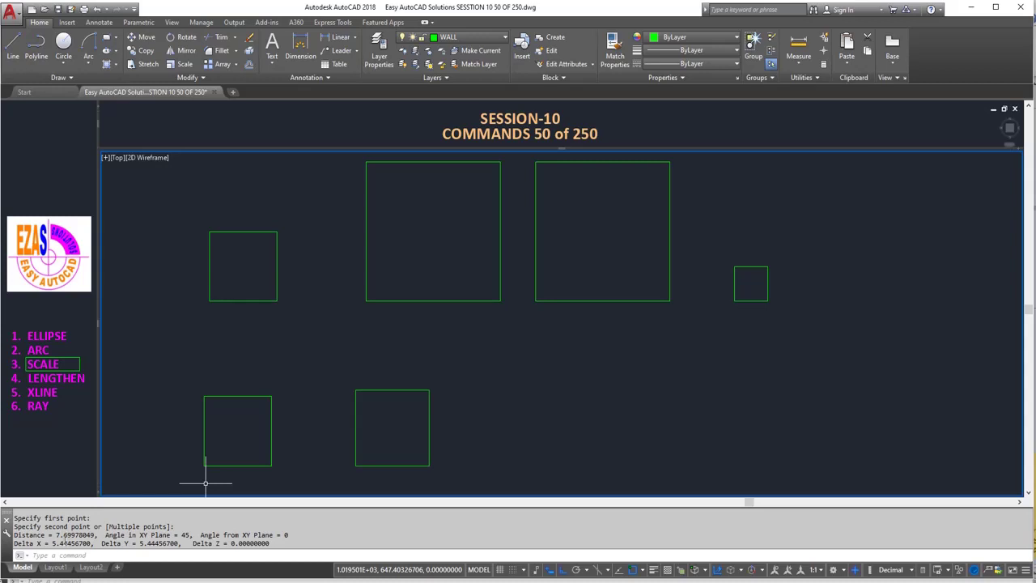
{"action": "left_click_drag", "start_coordinate": [54, 543], "coordinate": [89, 543]}
{"action": "key", "text": "ctrl+c"}
Step: Scale the square by reference, using its bottom edge endpoints, to a new length of 7.3
{"action": "type", "text": "sc"}
{"action": "key", "text": "Return"}
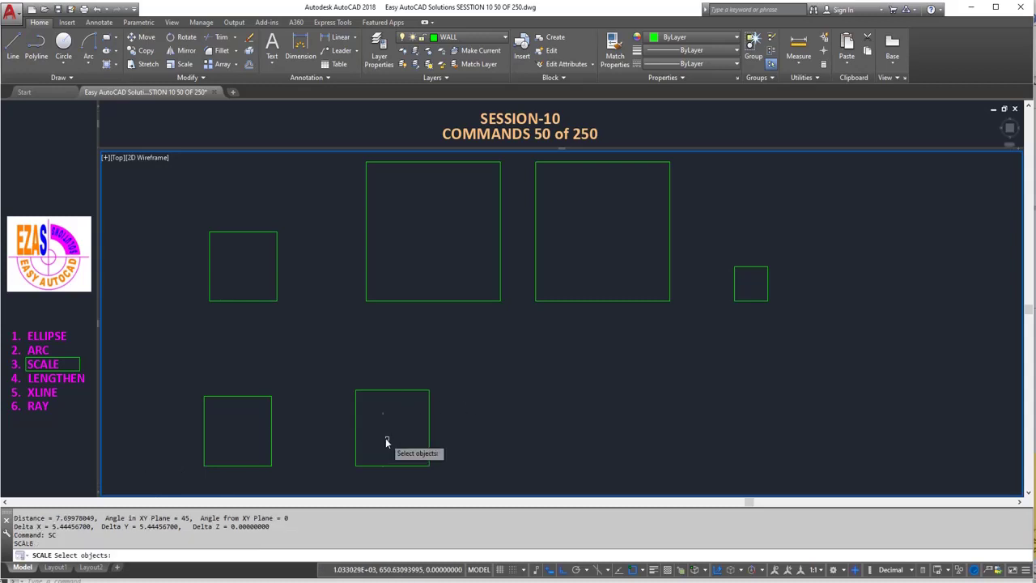
{"action": "left_click", "coordinate": [386, 442]}
{"action": "left_click", "coordinate": [331, 419]}
{"action": "key", "text": "Return"}
{"action": "left_click", "coordinate": [355, 465]}
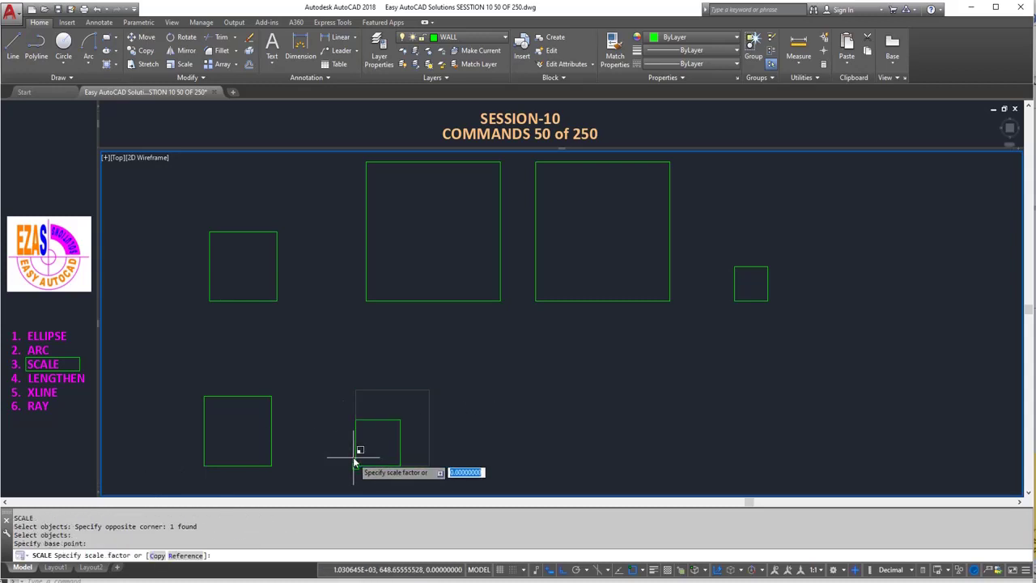
{"action": "type", "text": "r"}
{"action": "key", "text": "Return"}
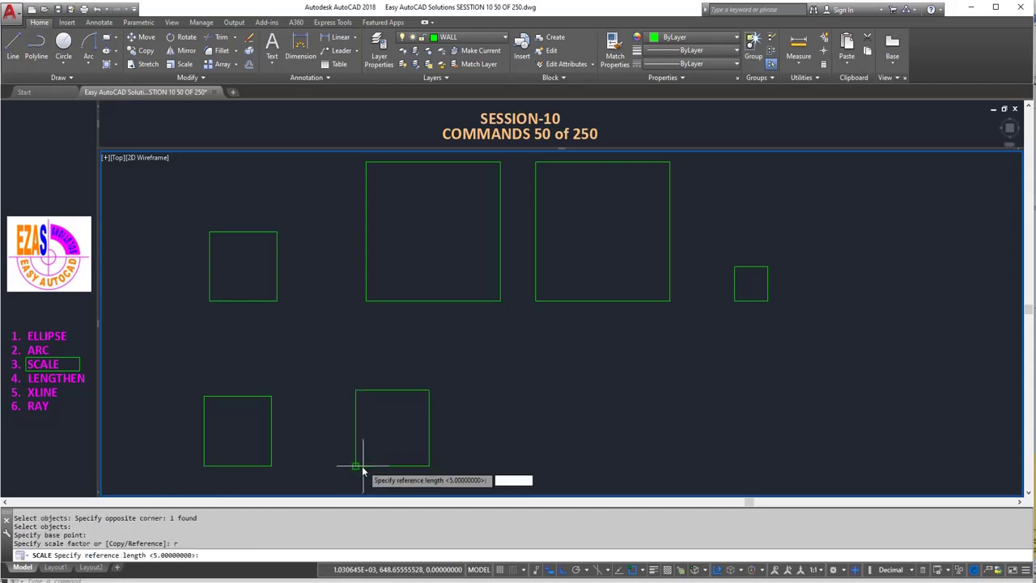
{"action": "left_click", "coordinate": [356, 466]}
{"action": "left_click", "coordinate": [429, 465]}
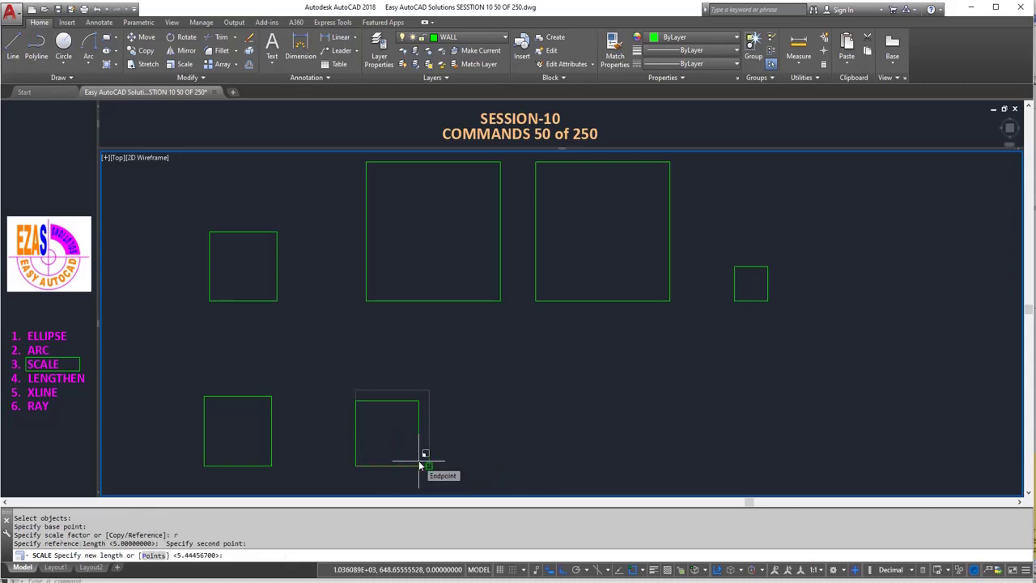
{"action": "type", "text": "7"}
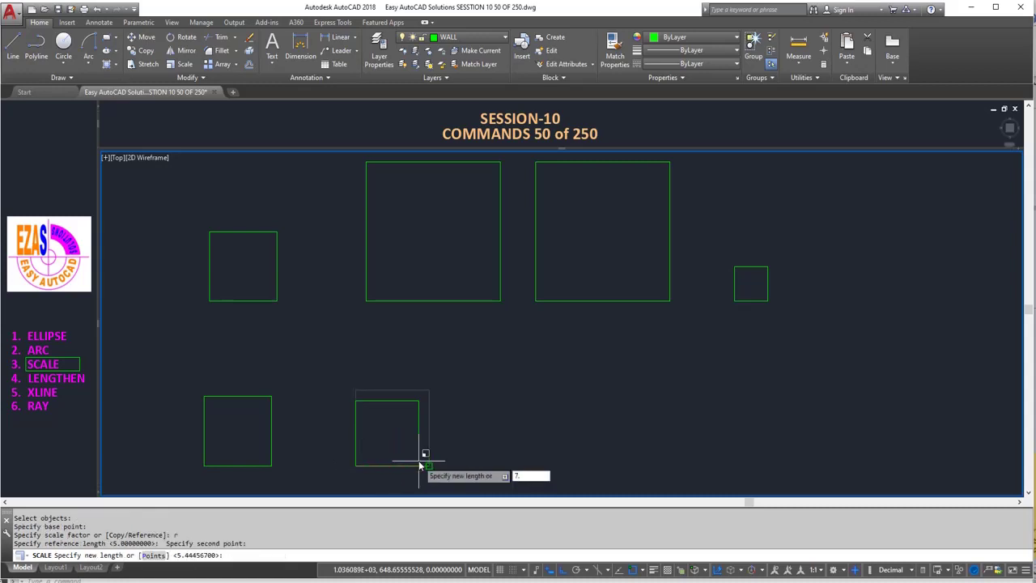
{"action": "type", "text": ".3"}
{"action": "key", "text": "Return"}
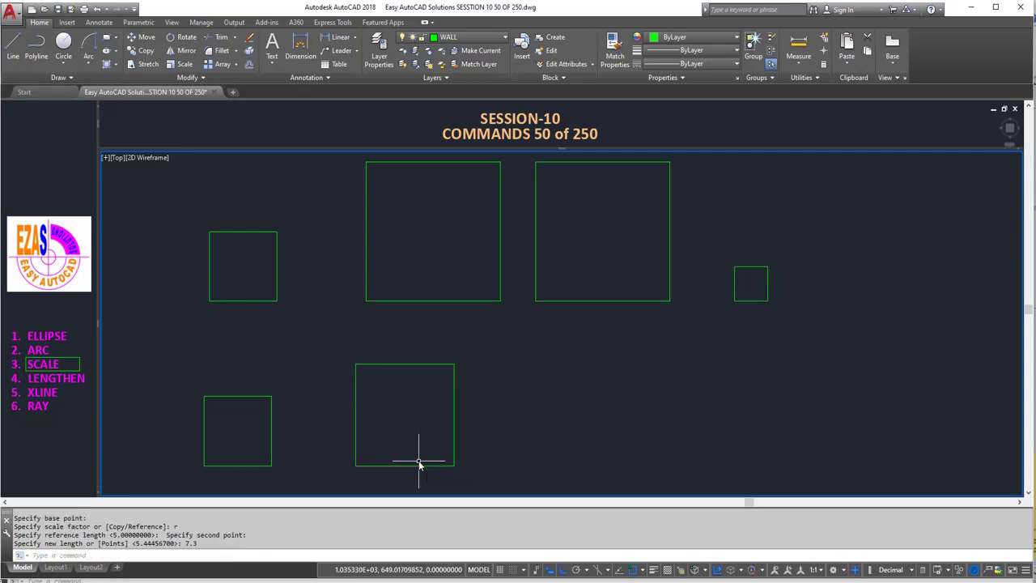
Step: Measure the diagonal with DI, confirming 10.324 with 7.3 deltas, and review the command history
{"action": "type", "text": "di"}
{"action": "key", "text": "Return"}
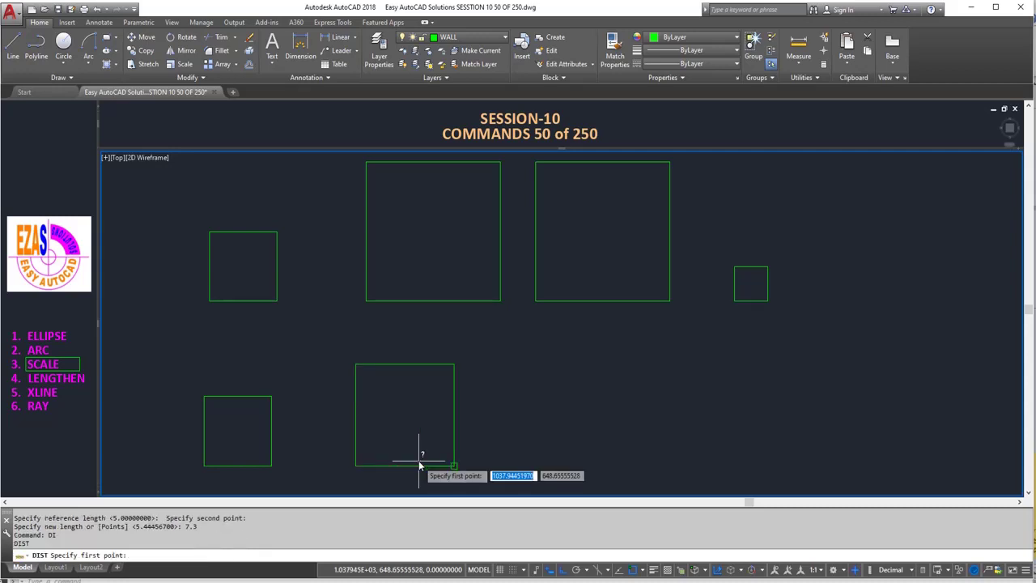
{"action": "left_click", "coordinate": [420, 429]}
{"action": "left_click", "coordinate": [454, 365]}
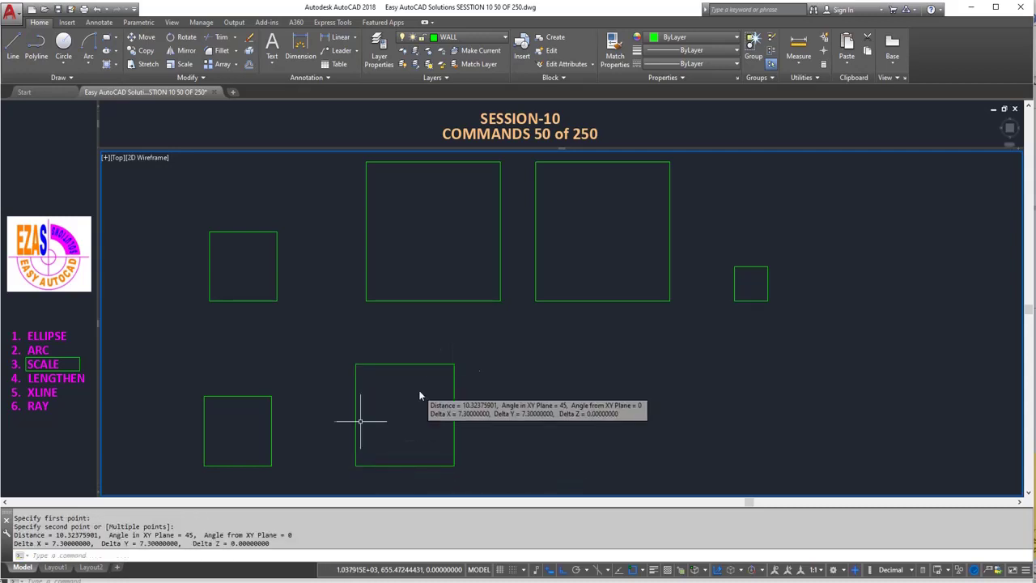
{"action": "left_click_drag", "start_coordinate": [65, 543], "coordinate": [52, 544]}
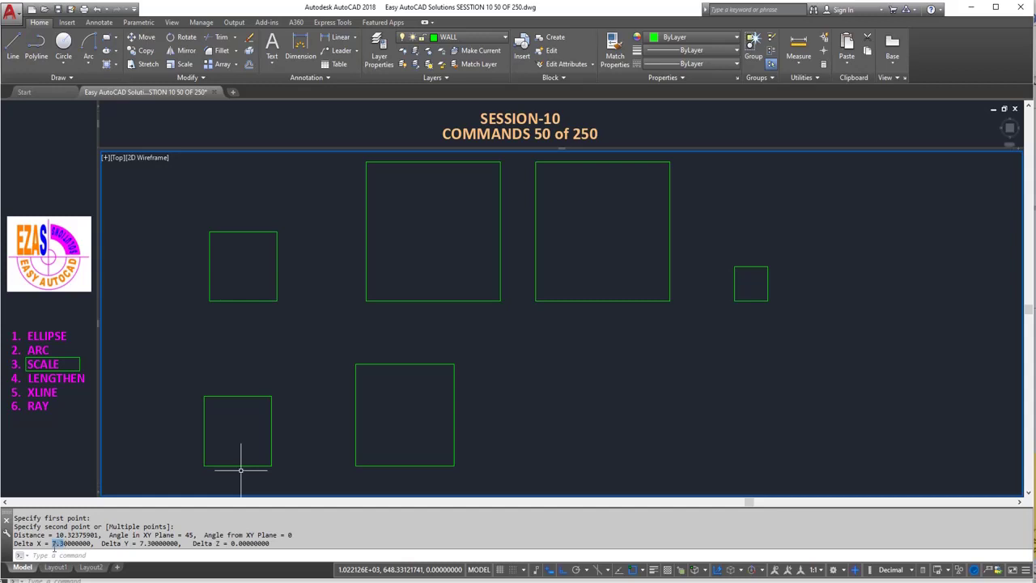
{"action": "key", "text": "F2"}
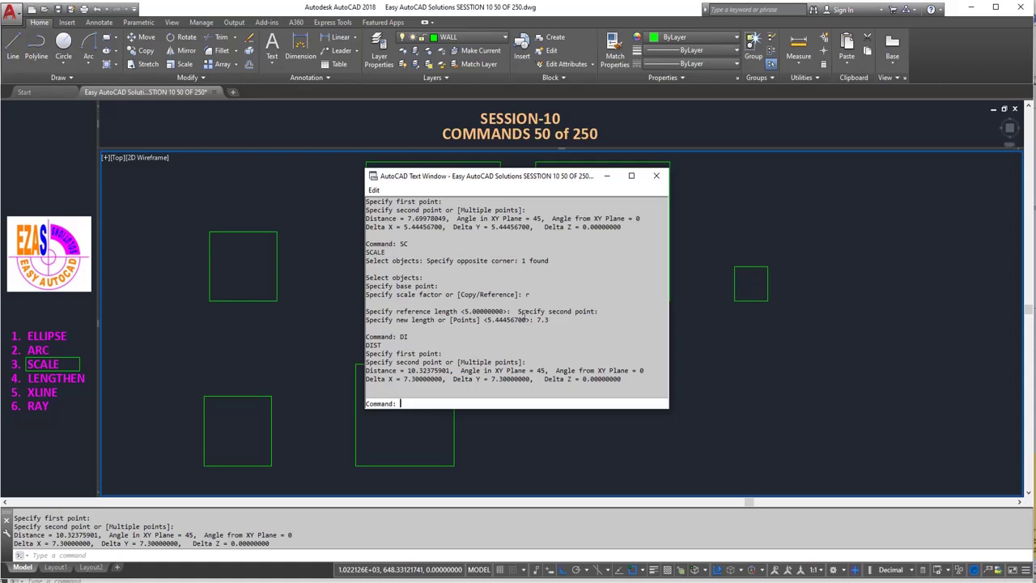
{"action": "key", "text": "F2"}
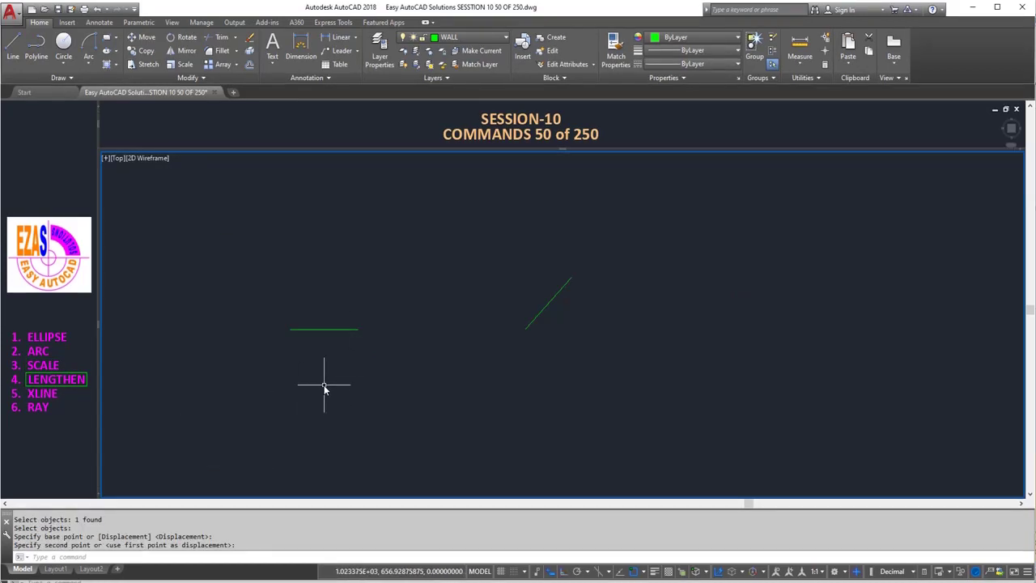
Step: Lengthen the horizontal green line's right end by a delta of 5
{"action": "type", "text": "g"}
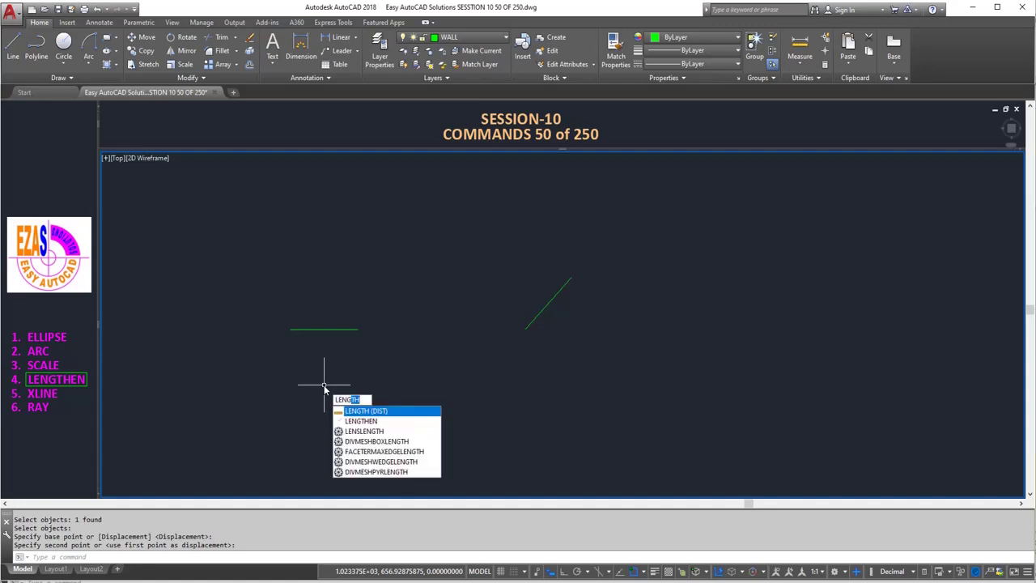
{"action": "type", "text": "th"}
{"action": "type", "text": "n"}
{"action": "left_click", "coordinate": [375, 413]}
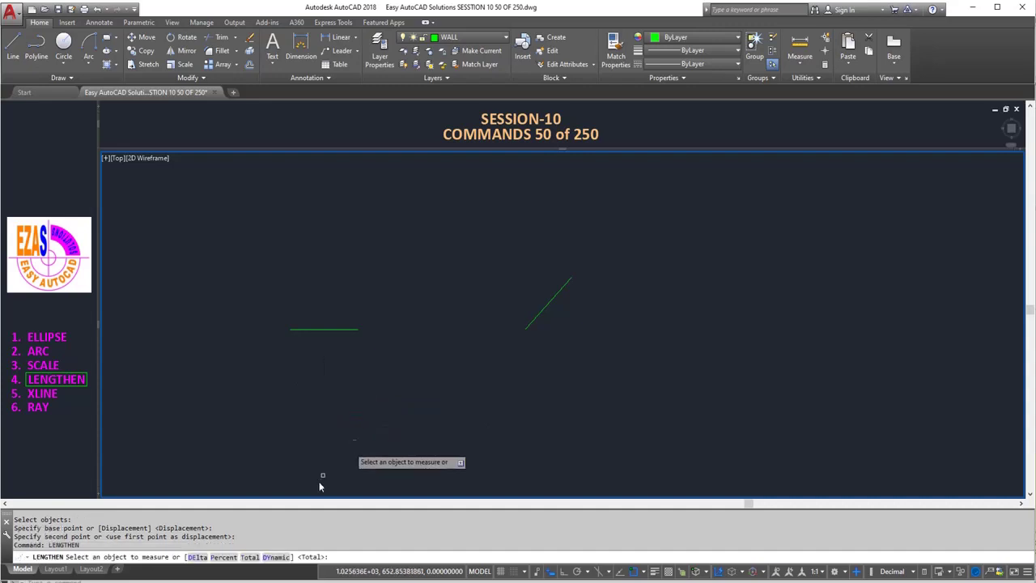
{"action": "left_click", "coordinate": [198, 557]}
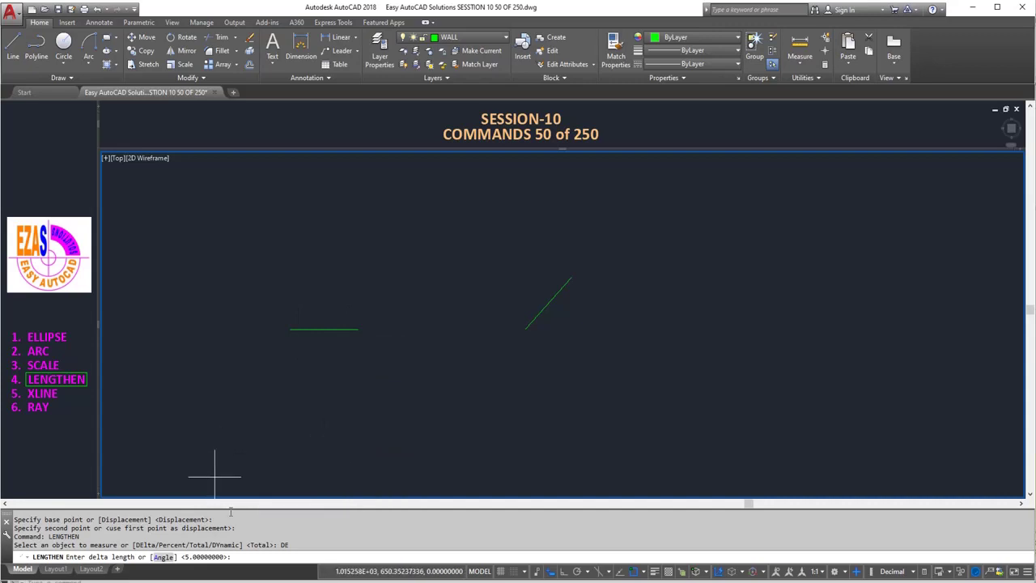
{"action": "key", "text": "Return"}
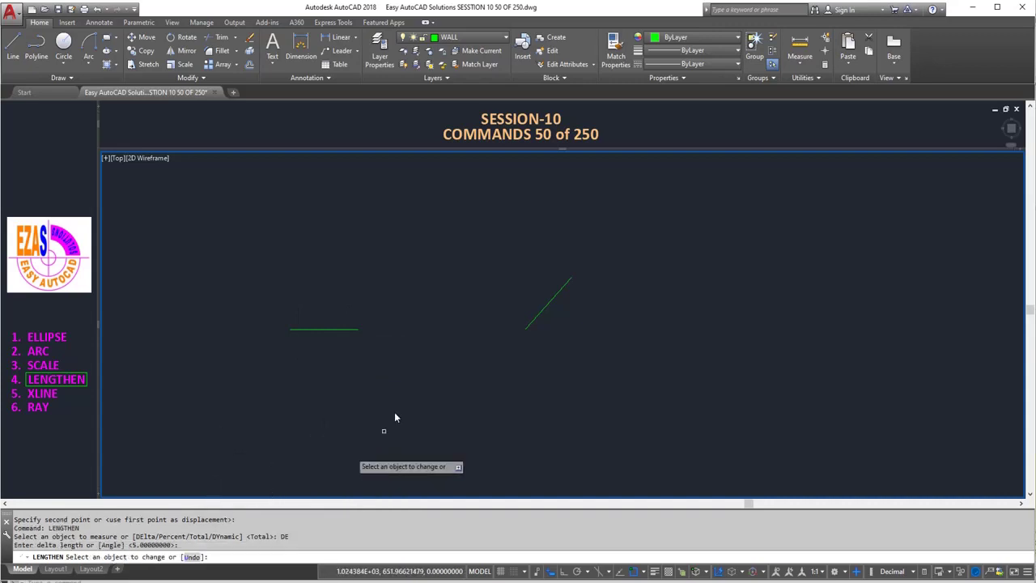
{"action": "left_click", "coordinate": [358, 329]}
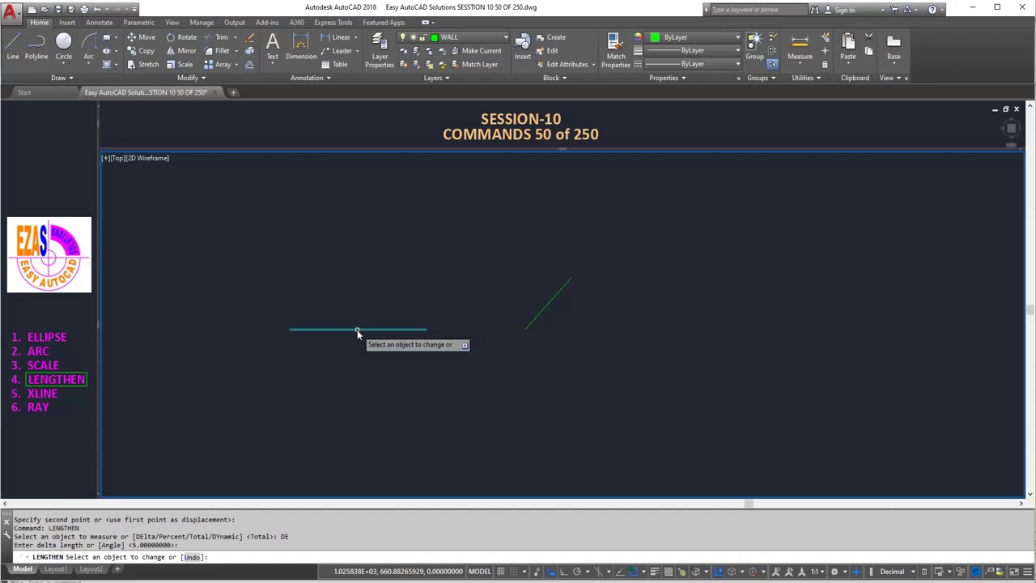
{"action": "key", "text": "Return"}
Step: List the horizontal line to confirm its length is now 10
{"action": "type", "text": "LI"}
{"action": "key", "text": "Return"}
{"action": "left_click", "coordinate": [370, 388]}
{"action": "left_click", "coordinate": [333, 294]}
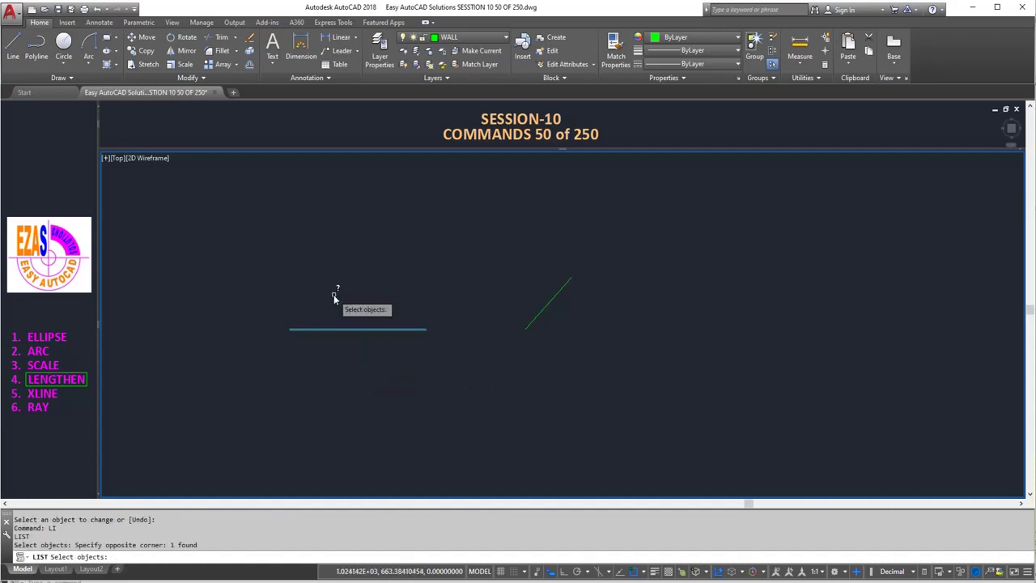
{"action": "key", "text": "Return"}
{"action": "key", "text": "F2"}
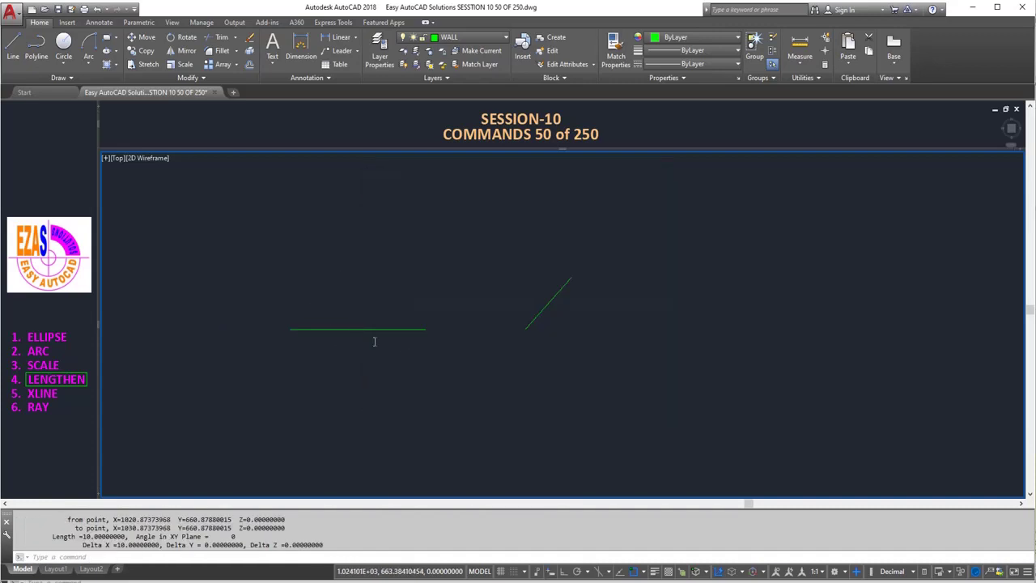
{"action": "key", "text": "Return"}
Step: Lengthen the horizontal line's left end by a delta of 5
{"action": "type", "text": "LENGTHEN"}
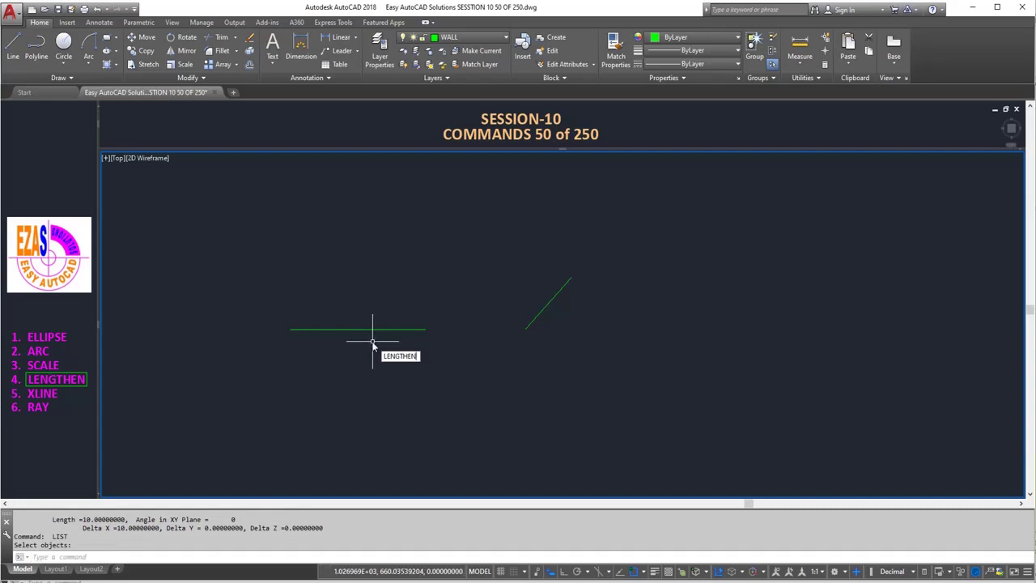
{"action": "key", "text": "Return"}
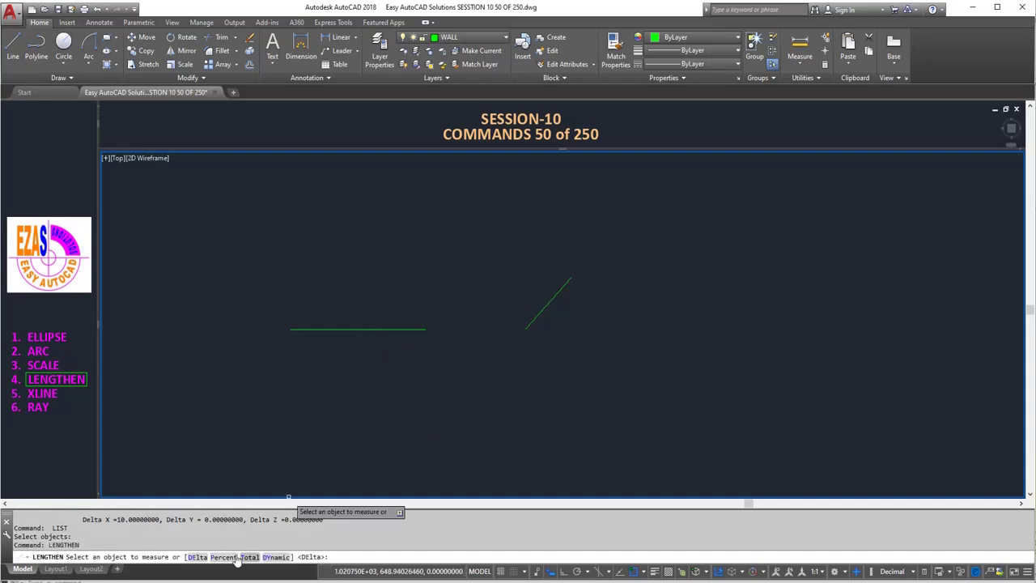
{"action": "left_click", "coordinate": [198, 558]}
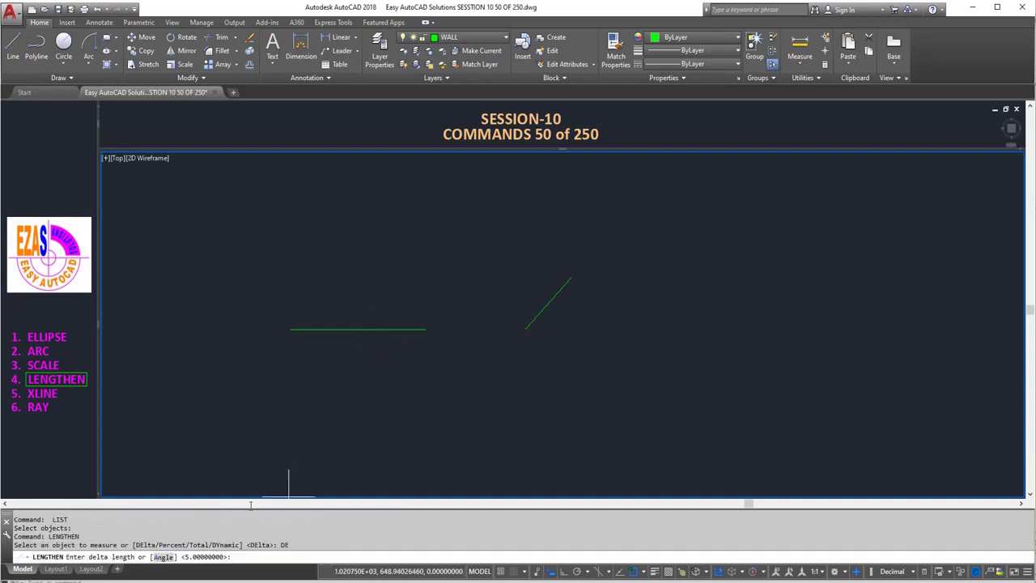
{"action": "key", "text": "Return"}
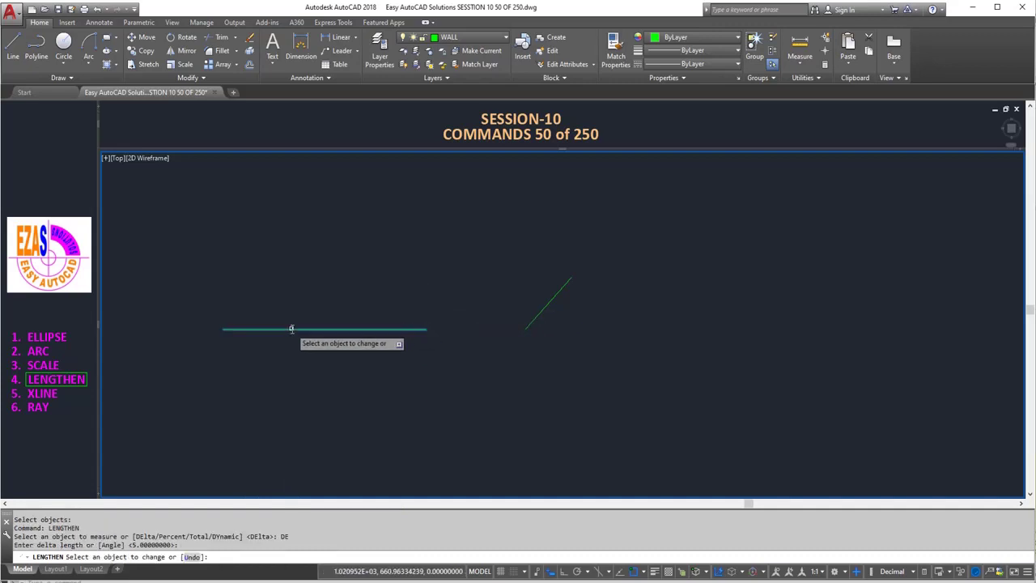
{"action": "left_click", "coordinate": [291, 329]}
{"action": "key", "text": "Return"}
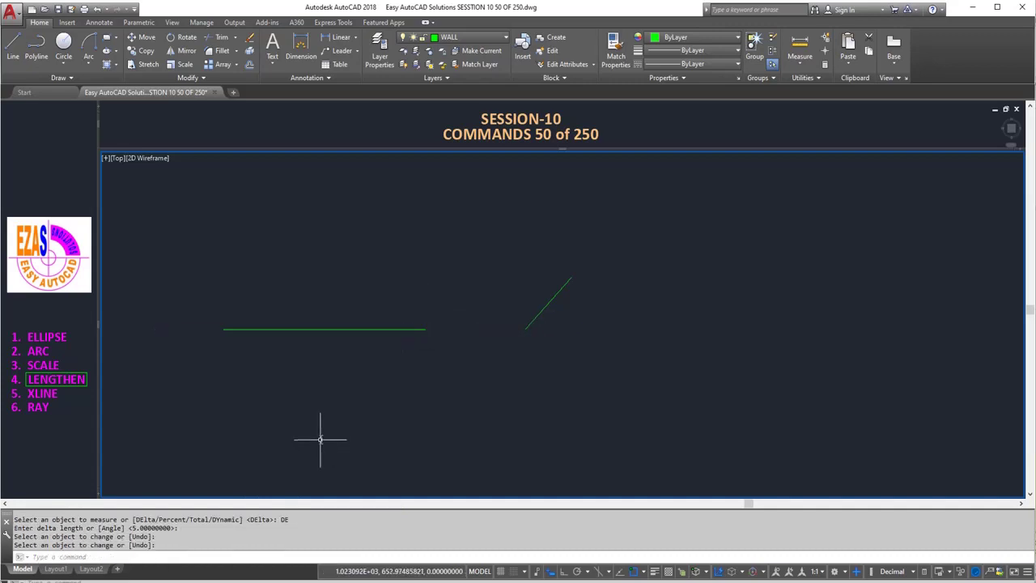
Step: List the line to confirm a Delta X of 15, then restart LENGTHEN
{"action": "type", "text": "LI"}
{"action": "key", "text": "Return"}
{"action": "left_click", "coordinate": [310, 335]}
{"action": "left_click", "coordinate": [302, 326]}
{"action": "left_click", "coordinate": [294, 356]}
{"action": "key", "text": "Return"}
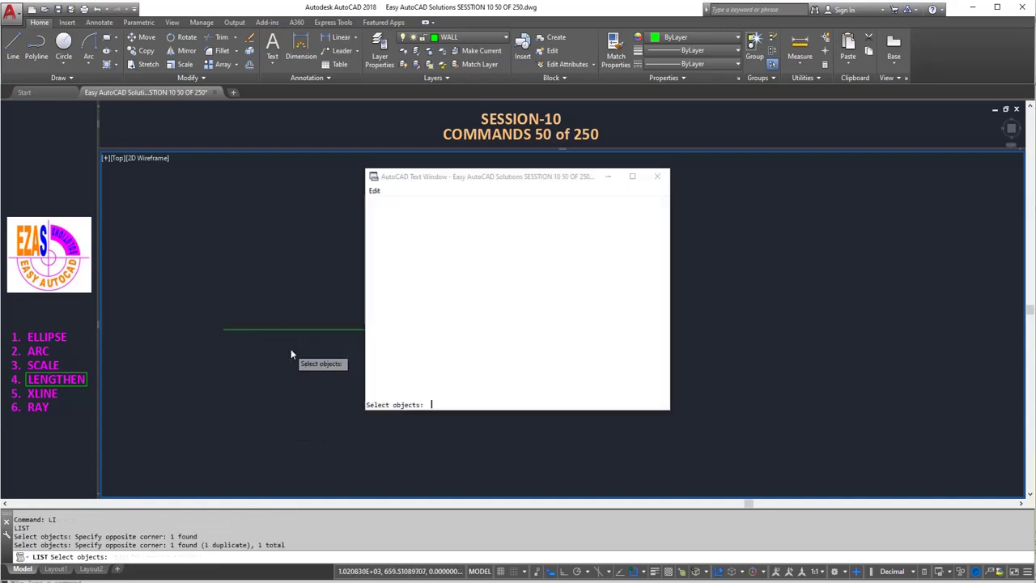
{"action": "key", "text": "Return"}
{"action": "type", "text": "le"}
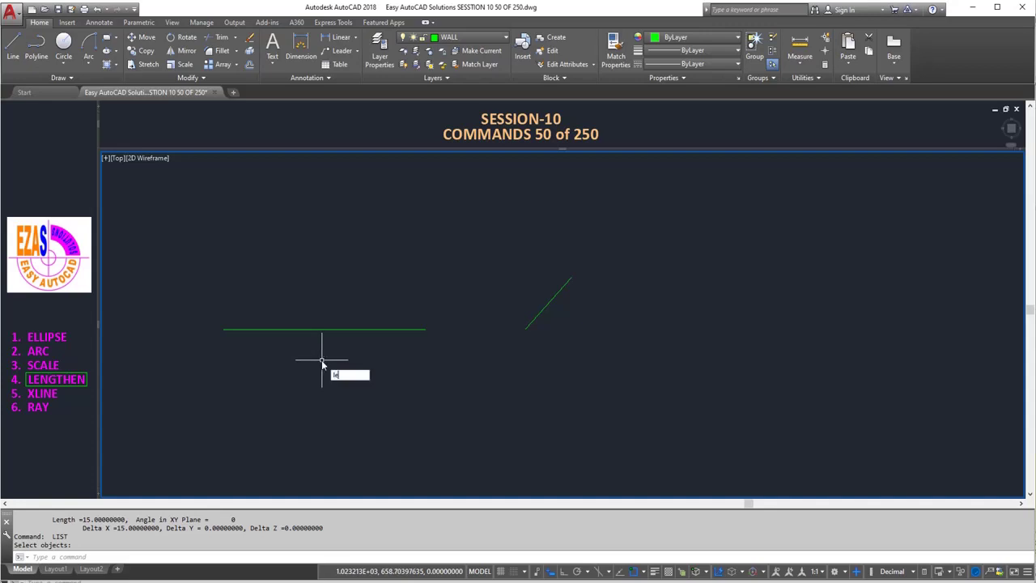
{"action": "type", "text": "LEN"}
{"action": "key", "text": "Return"}
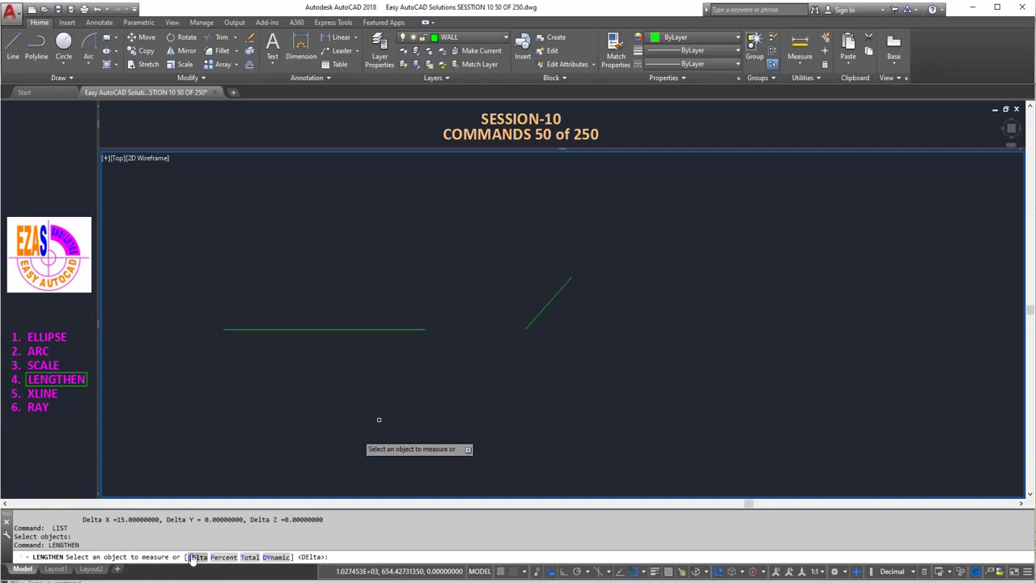
Step: Lengthen the diagonal green line by a delta of 5 at both ends
{"action": "left_click", "coordinate": [198, 557]}
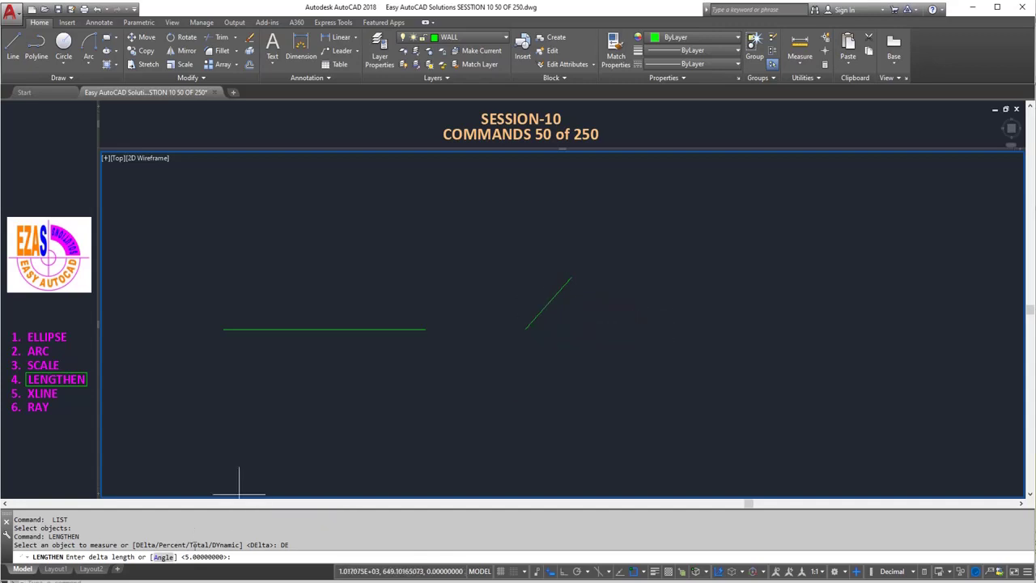
{"action": "key", "text": "Return"}
{"action": "left_click", "coordinate": [564, 285]}
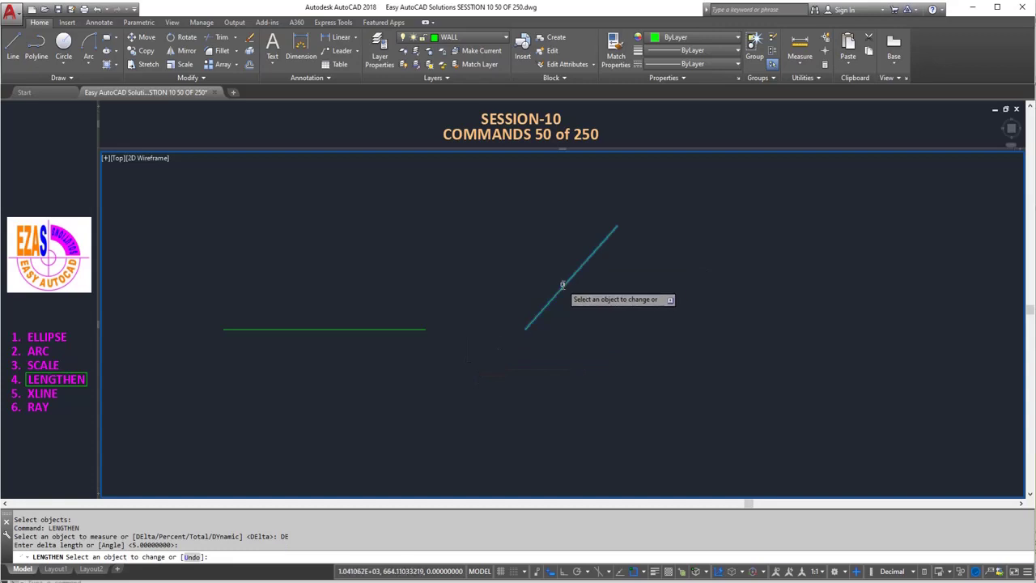
{"action": "left_click", "coordinate": [526, 325]}
{"action": "key", "text": "Return"}
Step: LIST the diagonal line to confirm its length is now 15
{"action": "type", "text": "li"}
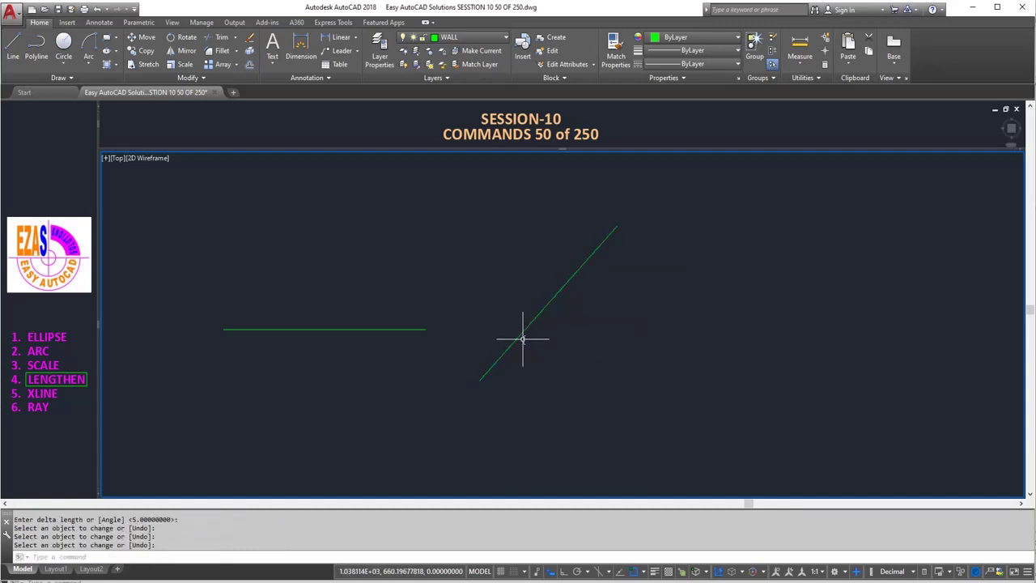
{"action": "key", "text": "Return"}
{"action": "left_click", "coordinate": [513, 340]}
{"action": "left_click", "coordinate": [504, 363]}
{"action": "key", "text": "Return"}
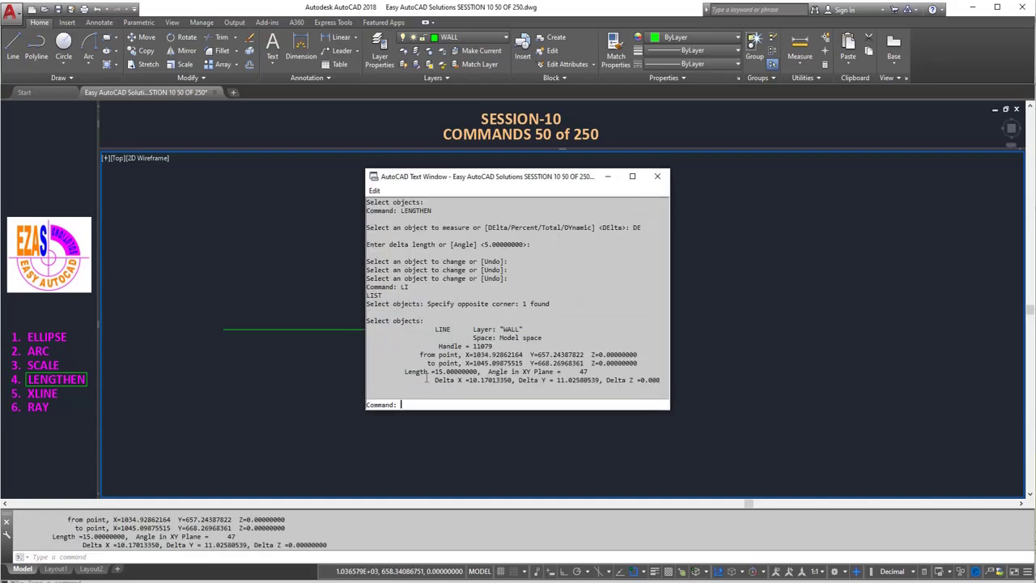
{"action": "left_click_drag", "start_coordinate": [453, 372], "coordinate": [589, 380]}
{"action": "left_click", "coordinate": [437, 374]}
{"action": "left_click", "coordinate": [657, 175]}
{"action": "key", "text": "Return"}
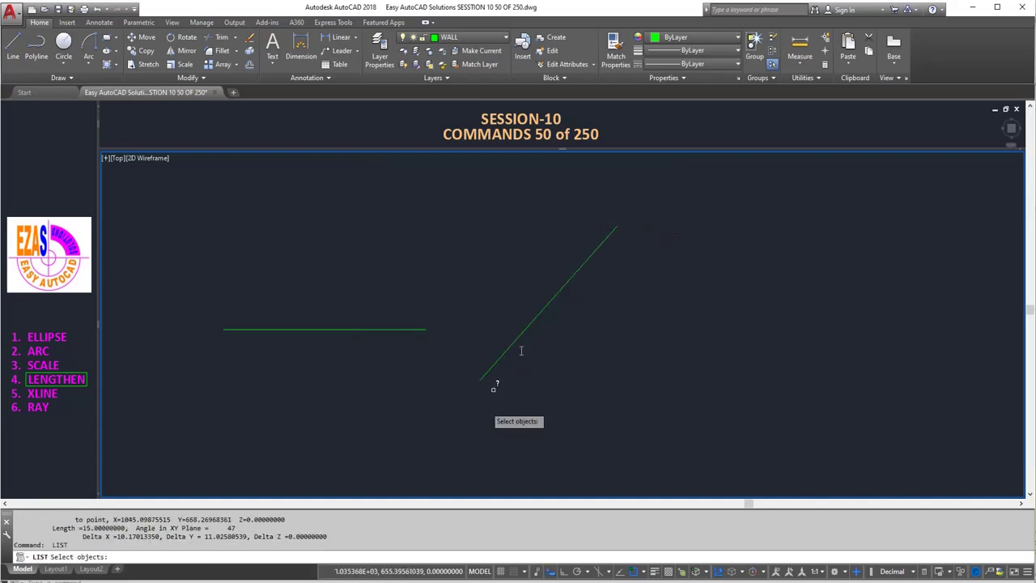
{"action": "key", "text": "Return"}
{"action": "type", "text": "lenghten"}
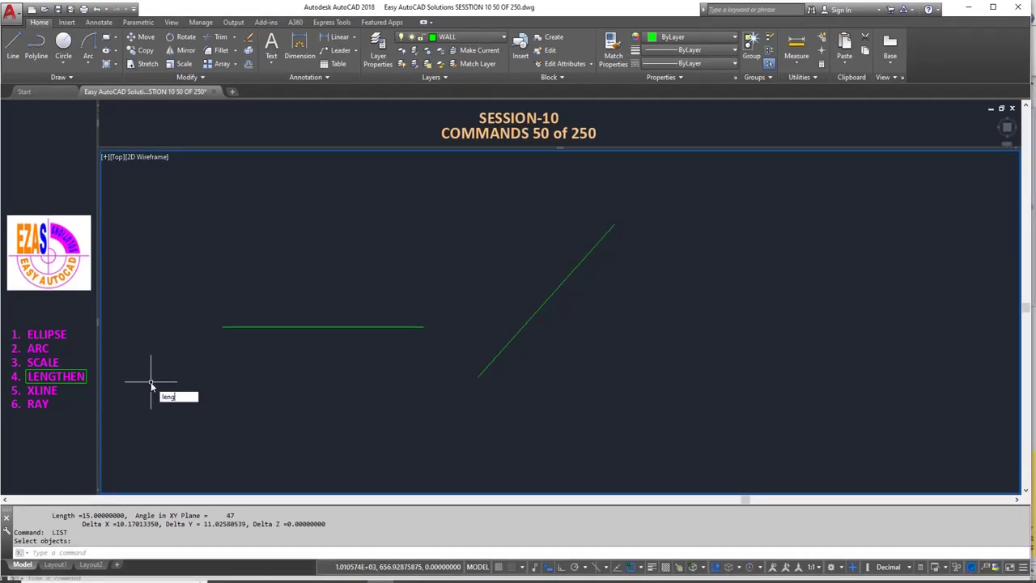
Step: Apply LENGTHEN Percent 100 to the horizontal line, leaving it unchanged
{"action": "key", "text": "Return"}
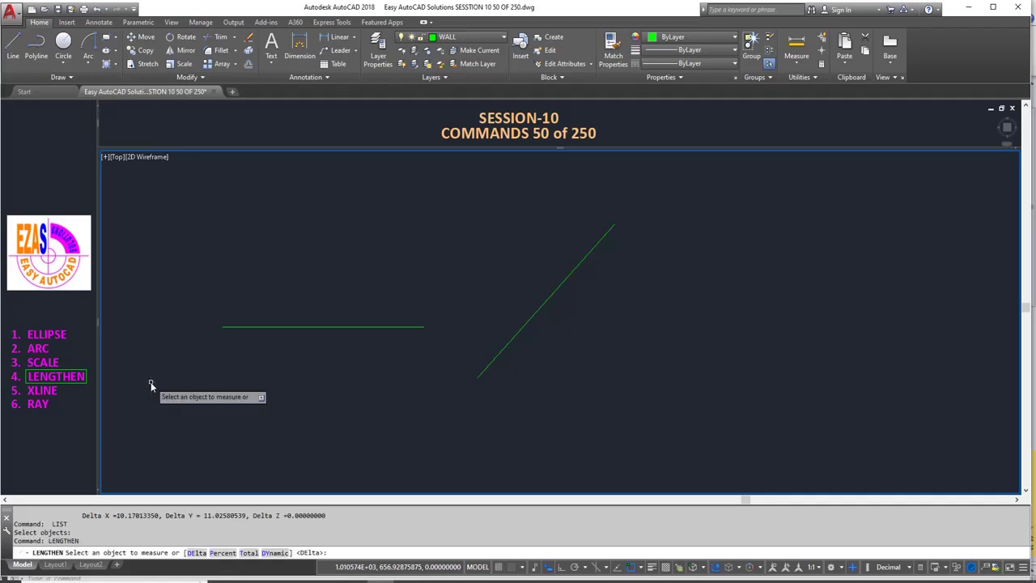
{"action": "left_click", "coordinate": [223, 553]}
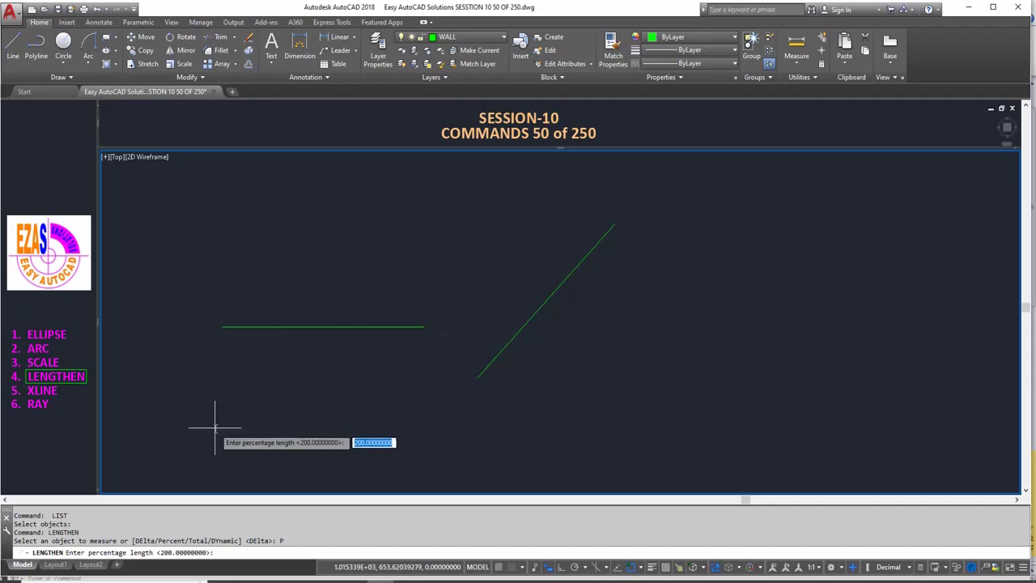
{"action": "type", "text": "1"}
{"action": "key", "text": "Return"}
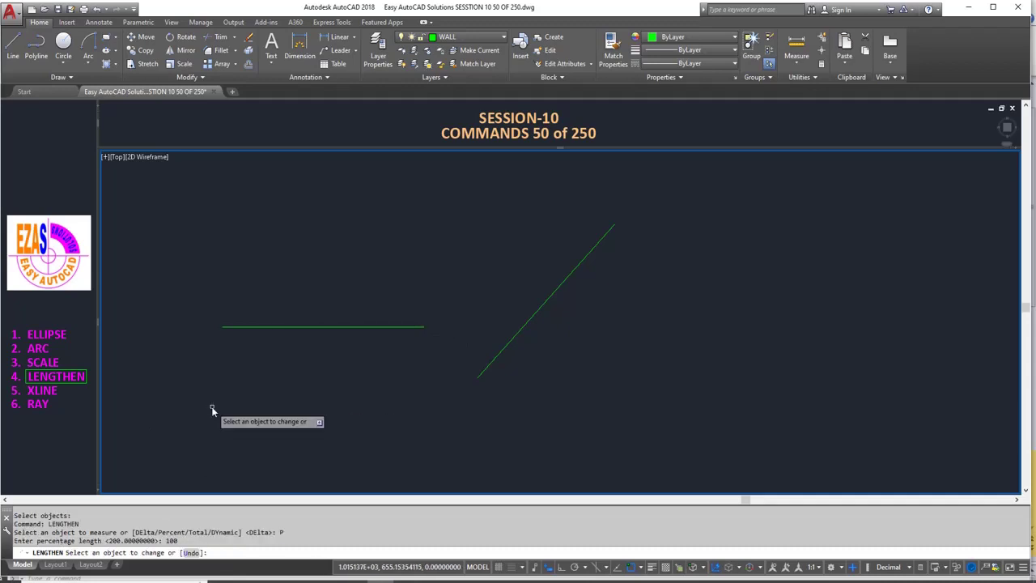
{"action": "left_click", "coordinate": [414, 326]}
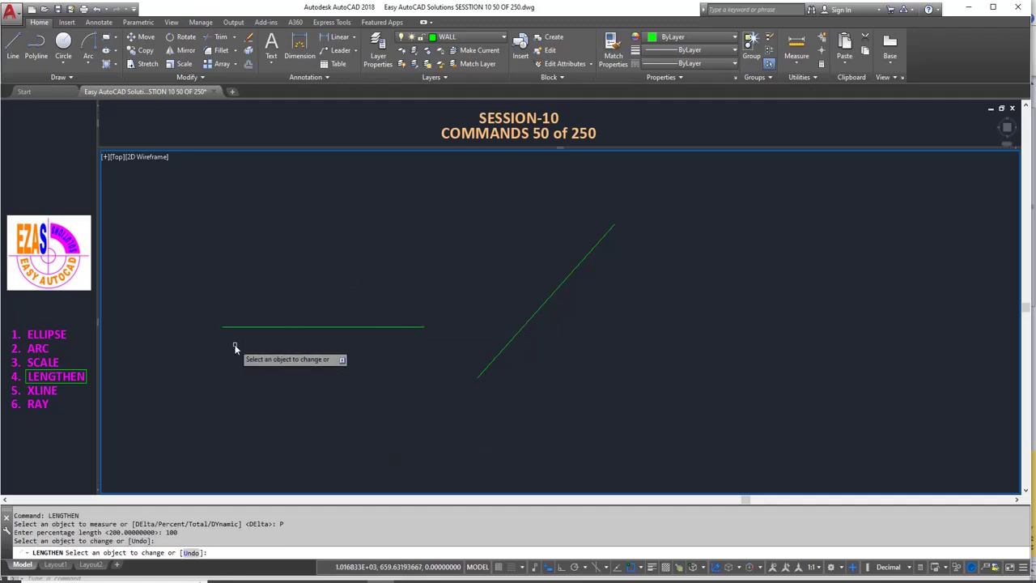
{"action": "key", "text": "Return"}
Step: Lengthen the horizontal green line to 200 percent, doubling it
{"action": "key", "text": "Return"}
{"action": "type", "text": "P"}
{"action": "key", "text": "Return"}
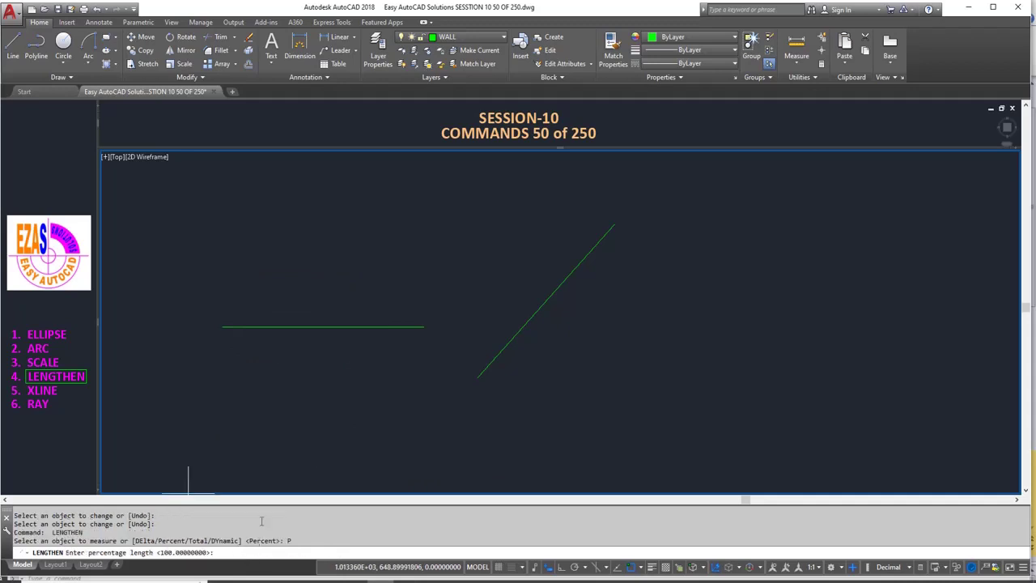
{"action": "type", "text": "00"}
{"action": "key", "text": "Return"}
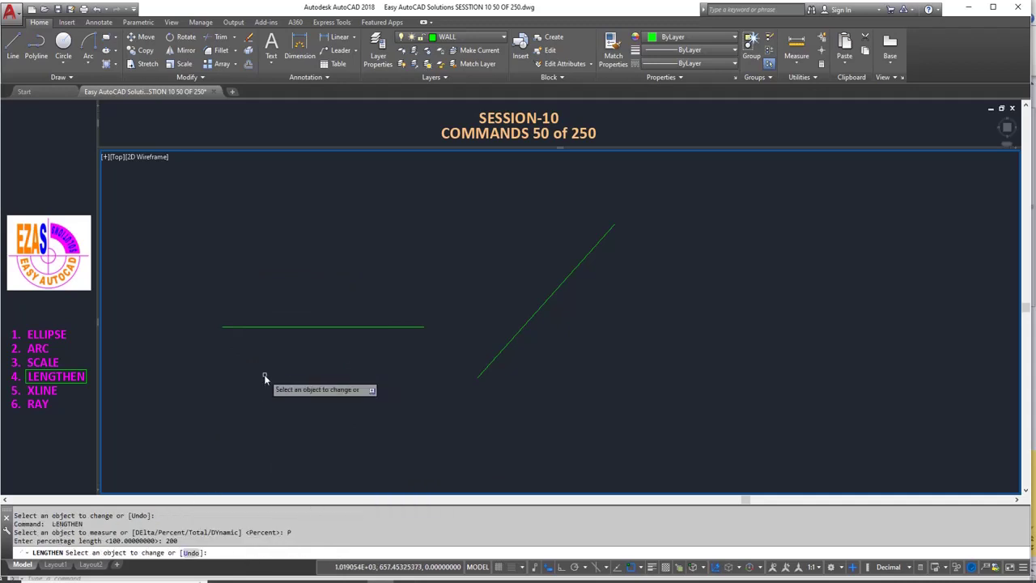
{"action": "left_click", "coordinate": [402, 327]}
{"action": "left_click", "coordinate": [402, 328]}
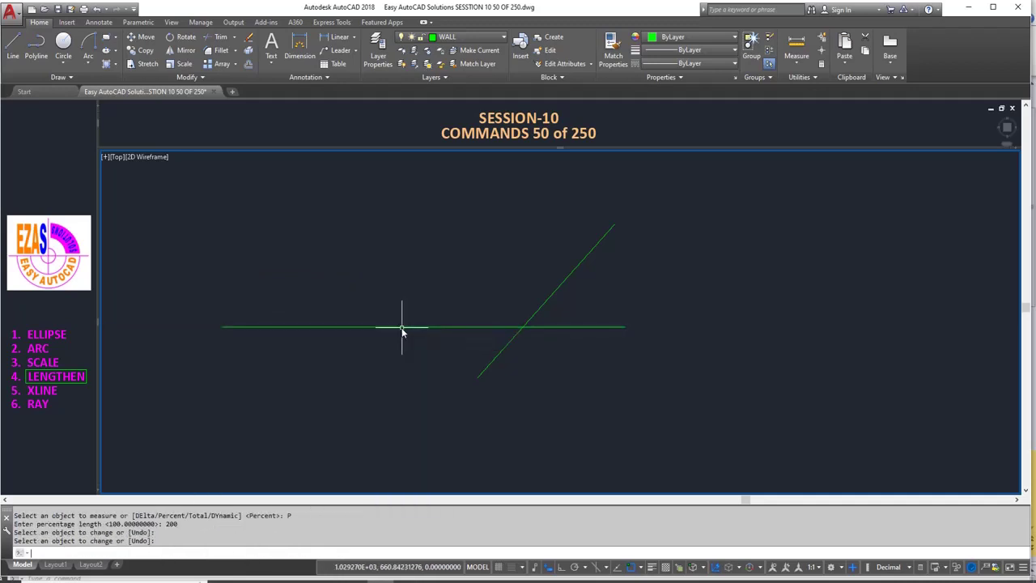
Step: LIST the horizontal line to confirm its new length of 30
{"action": "type", "text": "I"}
{"action": "key", "text": "Return"}
{"action": "left_click", "coordinate": [402, 328]}
{"action": "key", "text": "Return"}
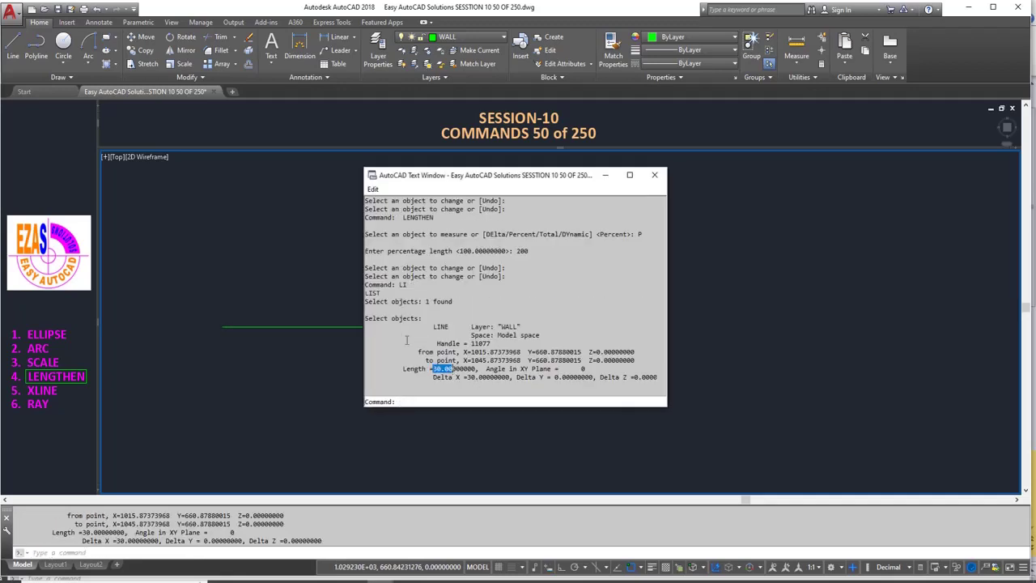
{"action": "key", "text": "F2"}
{"action": "key", "text": "Return"}
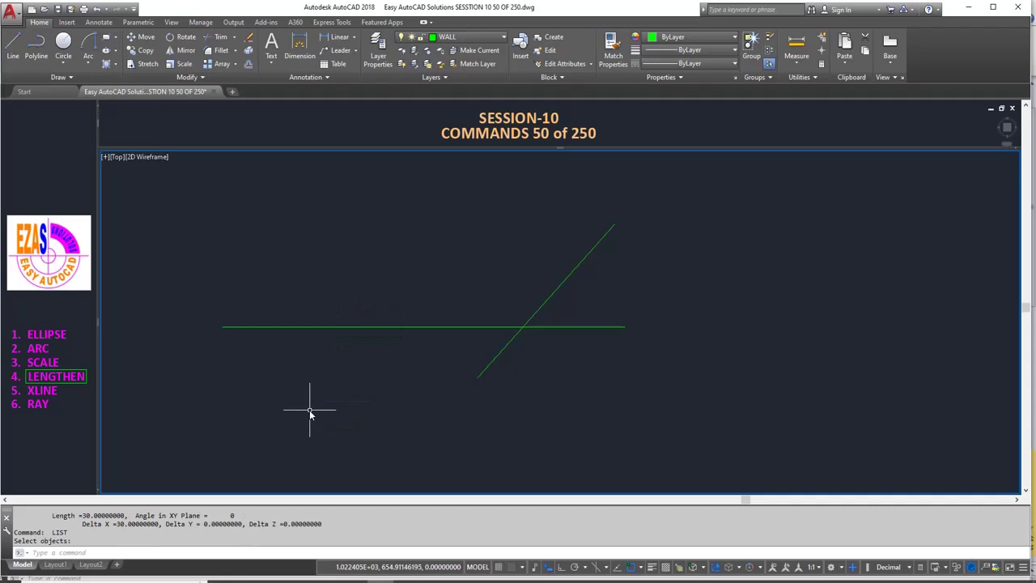
{"action": "type", "text": "LENGTHEN"}
{"action": "key", "text": "Return"}
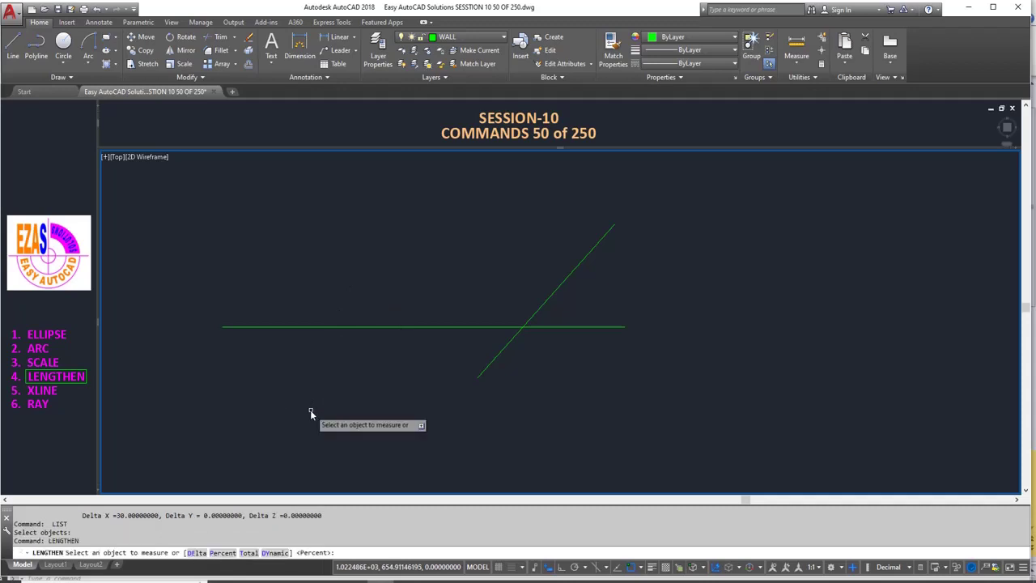
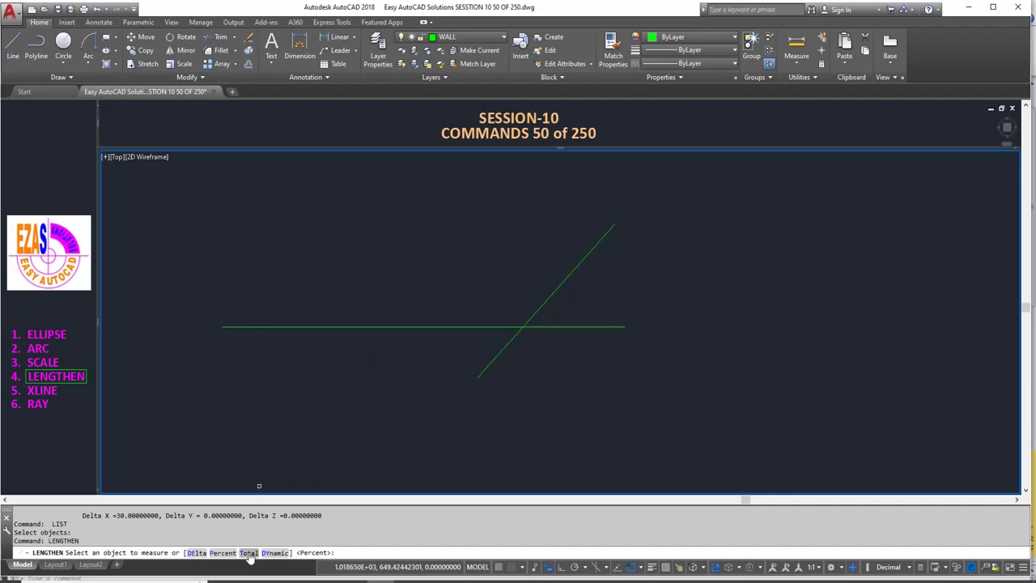
Step: Shorten the horizontal line to a total length of 4 and LIST it to confirm
{"action": "type", "text": "T"}
{"action": "key", "text": "Return"}
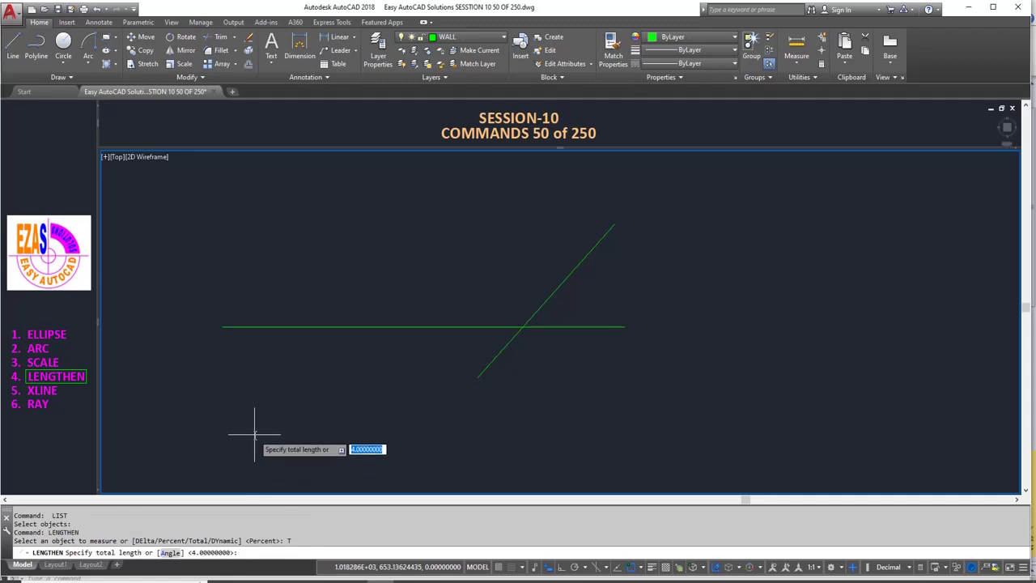
{"action": "type", "text": "4"}
{"action": "key", "text": "Return"}
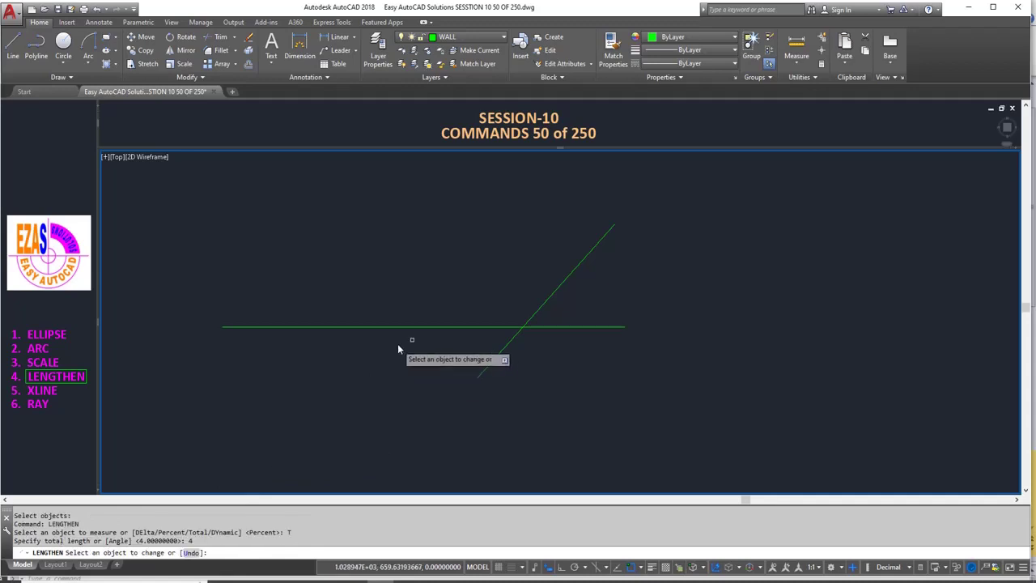
{"action": "left_click", "coordinate": [612, 321]}
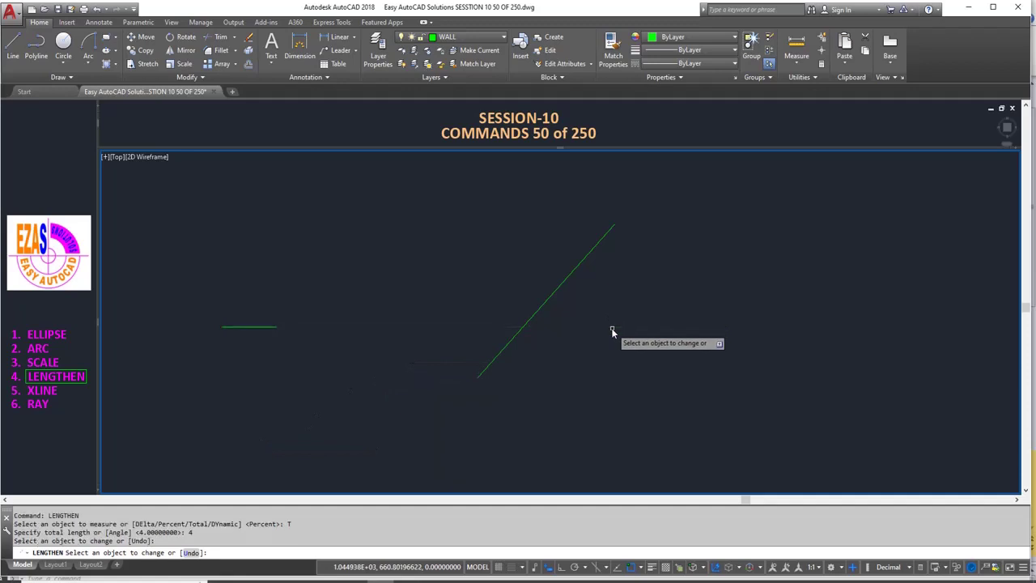
{"action": "key", "text": "Return"}
{"action": "type", "text": "LI"}
{"action": "key", "text": "Return"}
{"action": "left_click", "coordinate": [239, 328]}
{"action": "key", "text": "Return"}
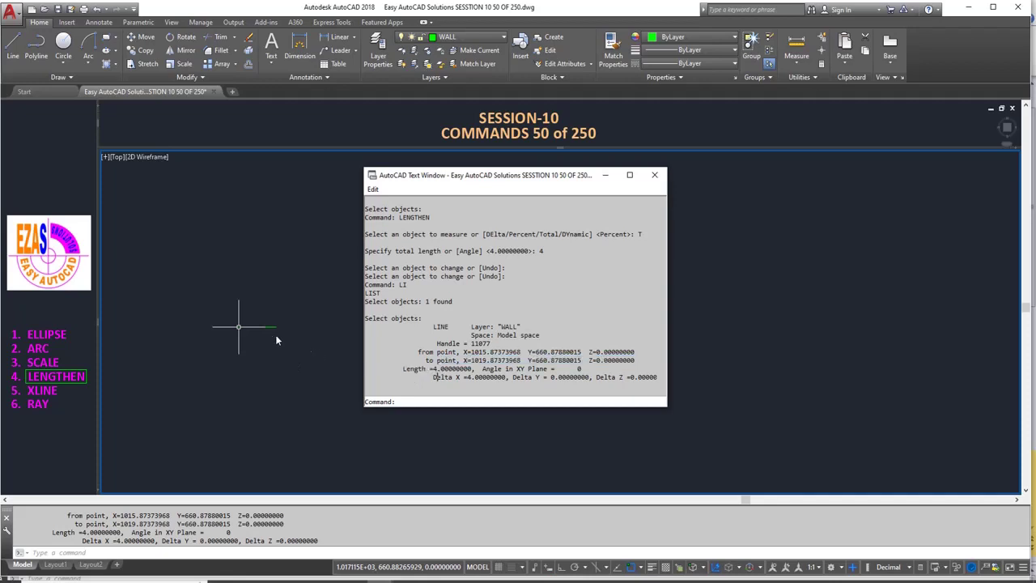
{"action": "key", "text": "F2"}
Step: Shorten the diagonal line to the same total length of 4
{"action": "type", "text": "LIST"}
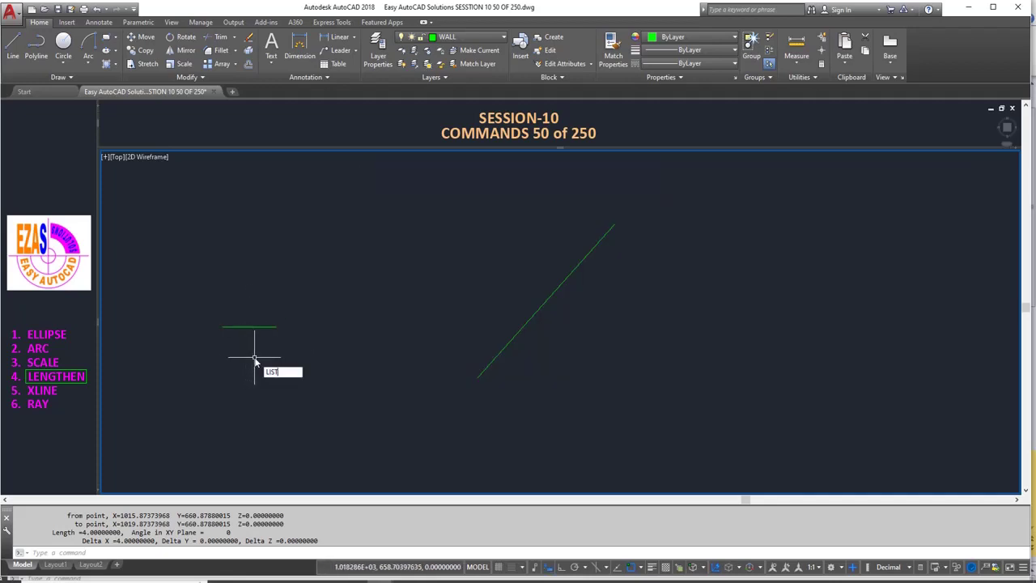
{"action": "key", "text": "Return"}
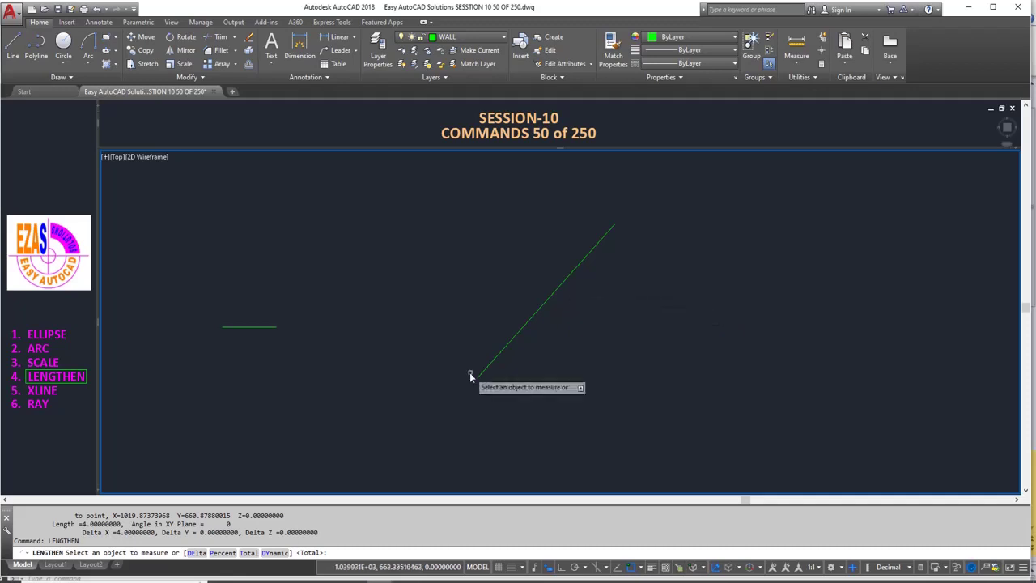
{"action": "left_click", "coordinate": [253, 556]}
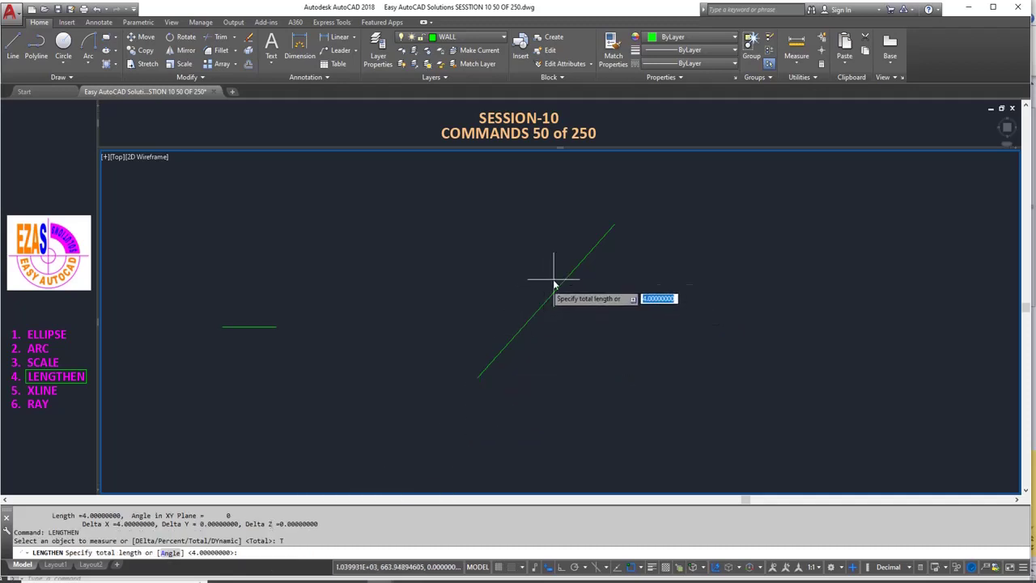
{"action": "key", "text": "Return"}
{"action": "left_click", "coordinate": [610, 233]}
{"action": "key", "text": "Return"}
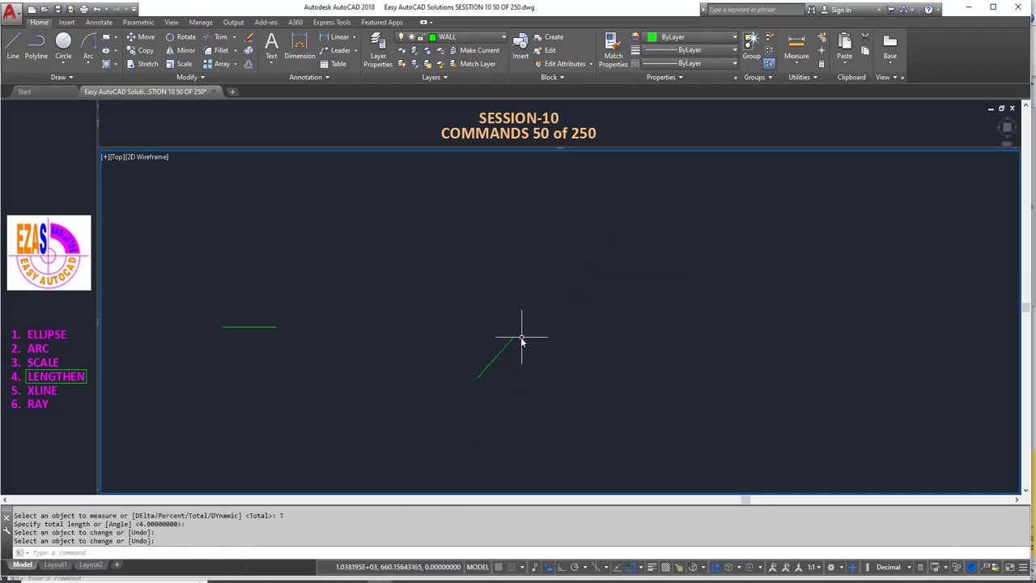
Step: List the diagonal line to confirm its length of 4 at 47°
{"action": "type", "text": "LI"}
{"action": "key", "text": "Return"}
{"action": "left_click", "coordinate": [502, 357]}
{"action": "left_click", "coordinate": [492, 357]}
{"action": "key", "text": "Return"}
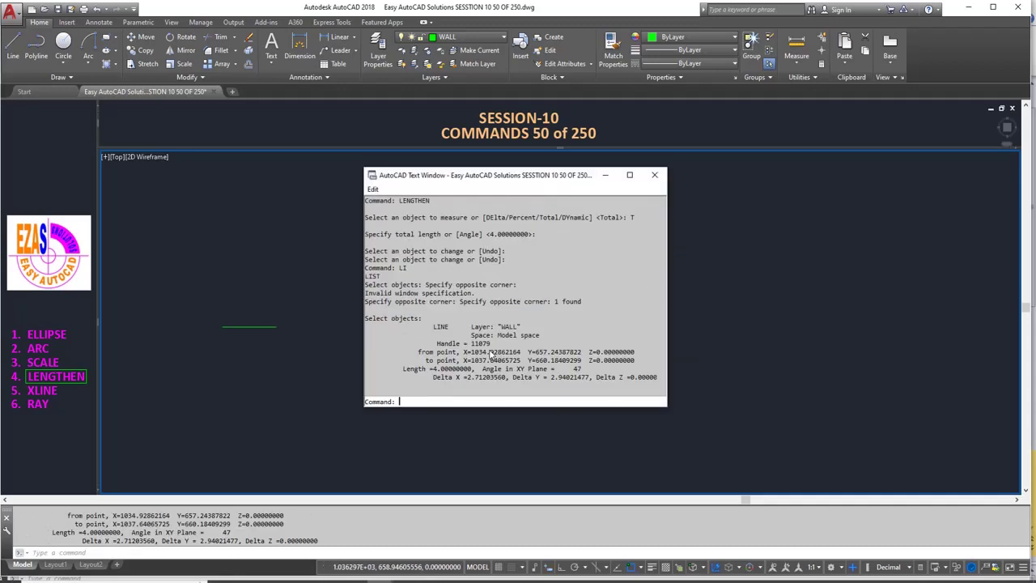
{"action": "key", "text": "Return"}
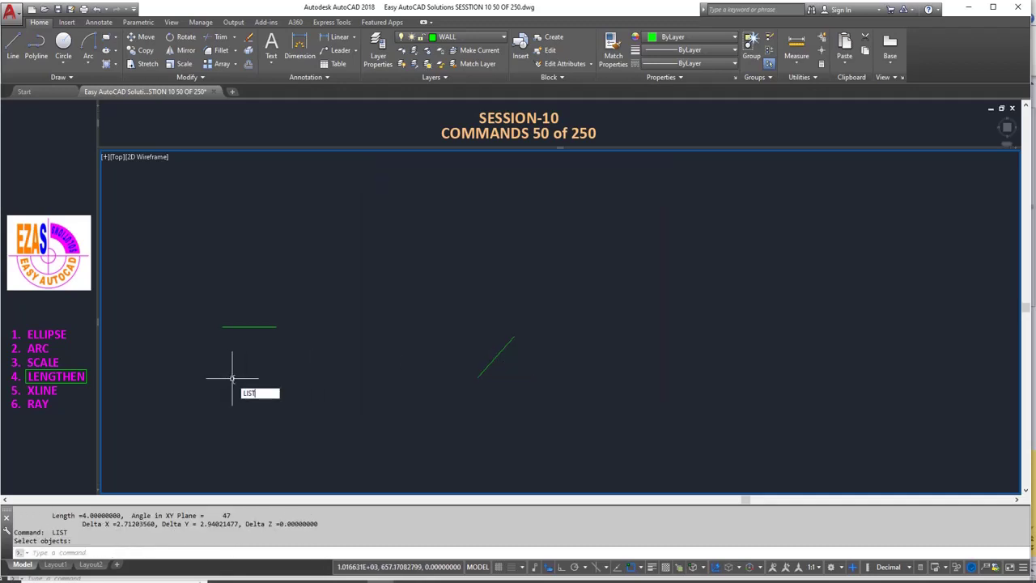
{"action": "key", "text": "Return"}
{"action": "type", "text": "LENGTHEN"}
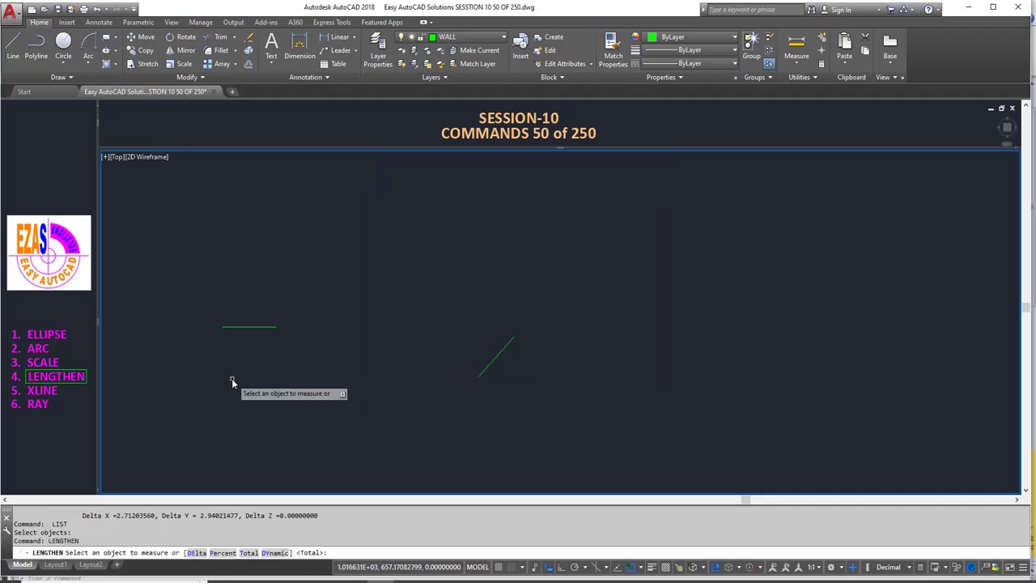
Step: Dynamically shorten the horizontal line's right end, extend both diagonal ends and the horizontal's left
{"action": "left_click", "coordinate": [276, 553]}
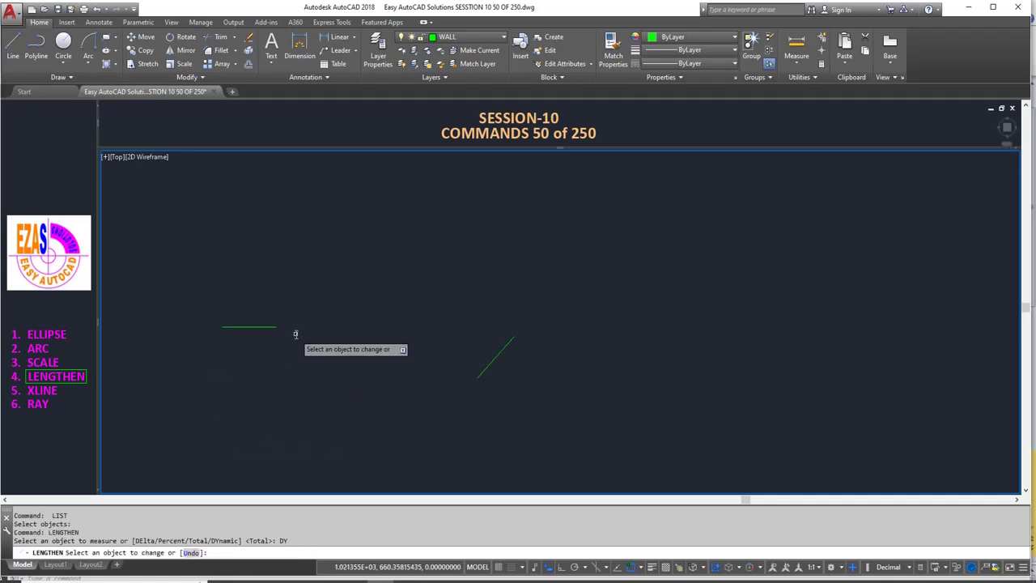
{"action": "left_click", "coordinate": [270, 327]}
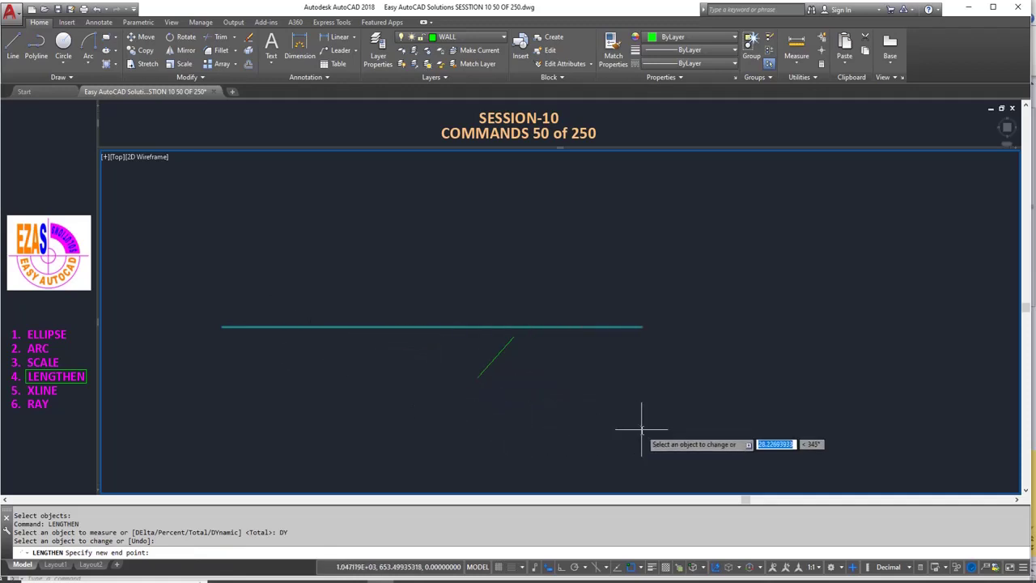
{"action": "left_click", "coordinate": [418, 418]}
{"action": "left_click", "coordinate": [509, 341]}
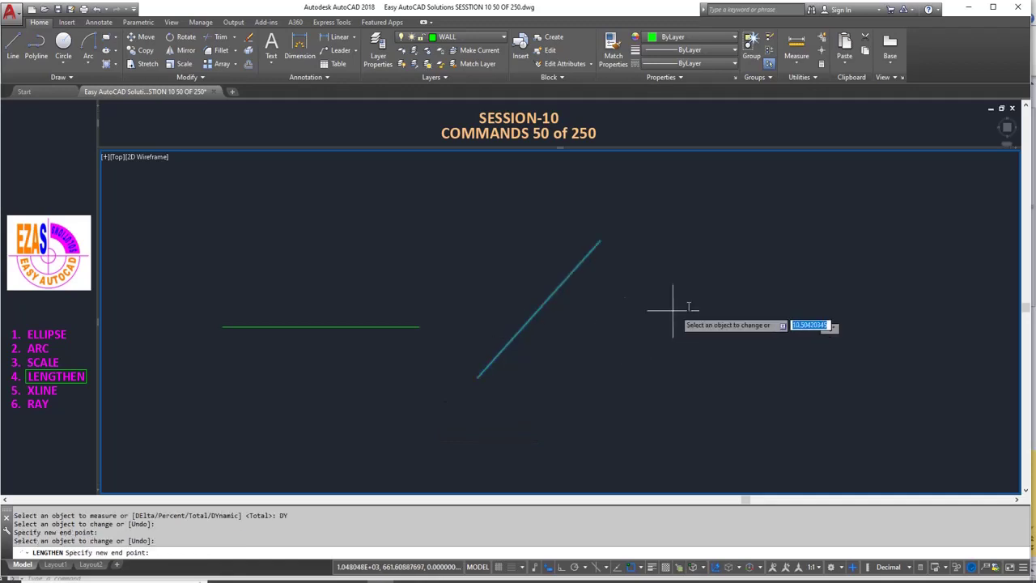
{"action": "left_click", "coordinate": [797, 280]}
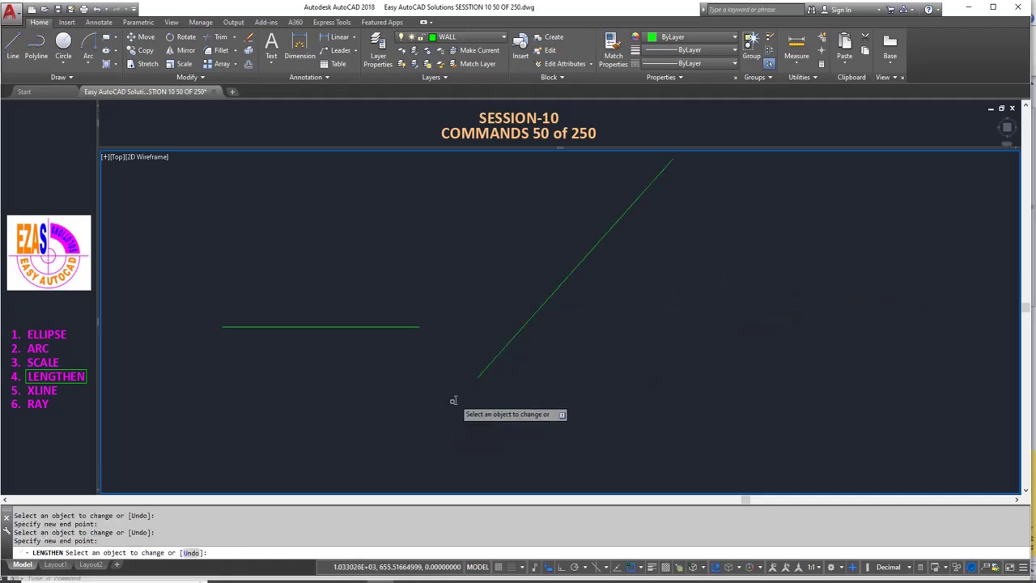
{"action": "left_click", "coordinate": [480, 373]}
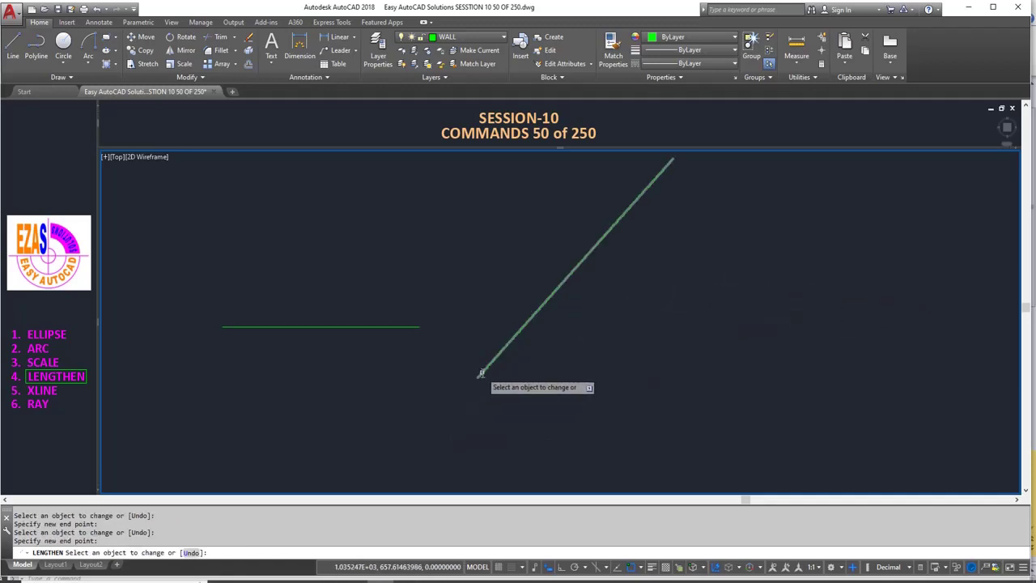
{"action": "left_click", "coordinate": [430, 474]}
{"action": "left_click", "coordinate": [231, 327]}
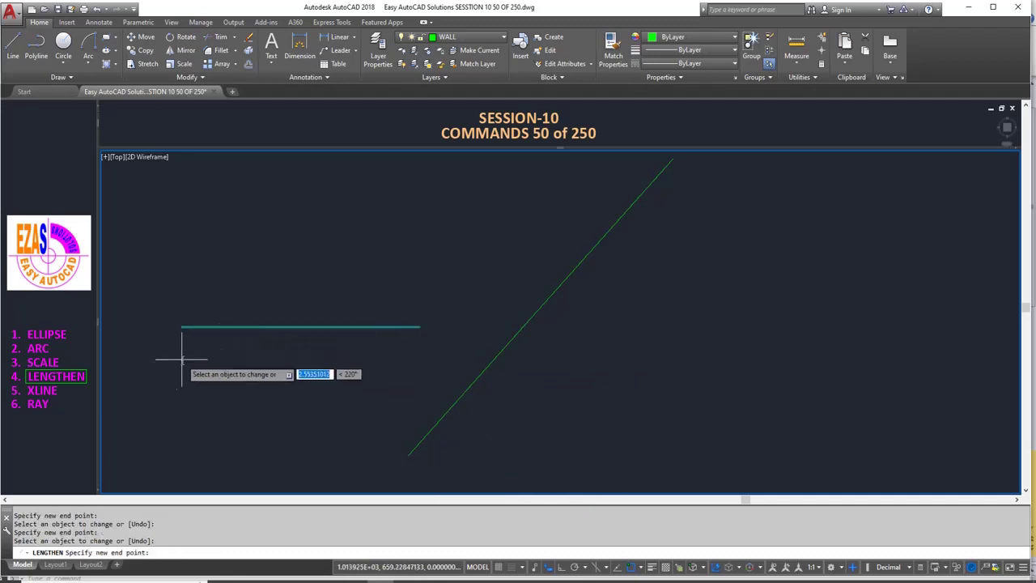
{"action": "left_click", "coordinate": [150, 374]}
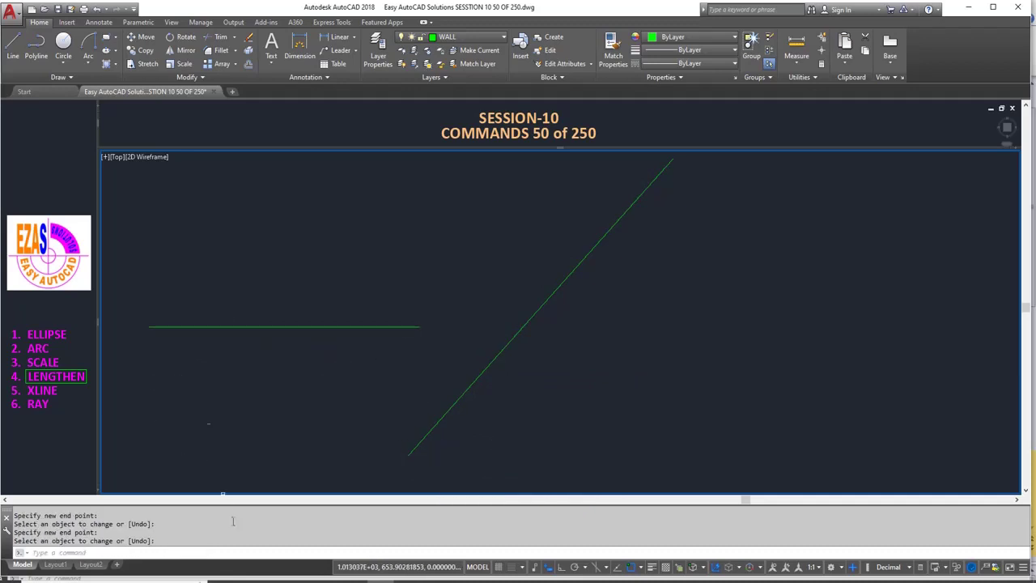
Step: Dynamically extend the horizontal line's right end past the diagonal line
{"action": "key", "text": "Return"}
{"action": "left_click", "coordinate": [275, 553]}
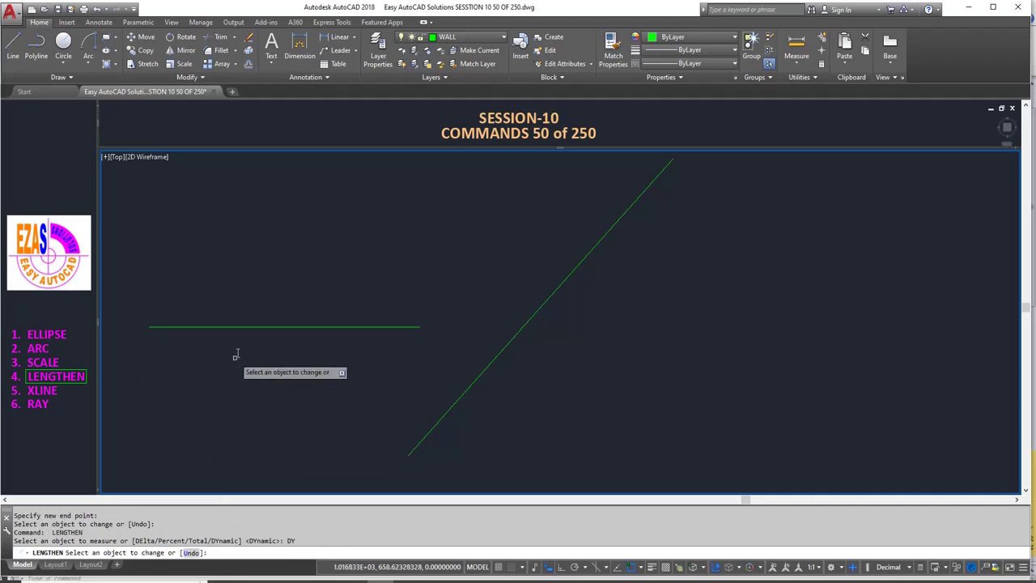
{"action": "left_click", "coordinate": [418, 327]}
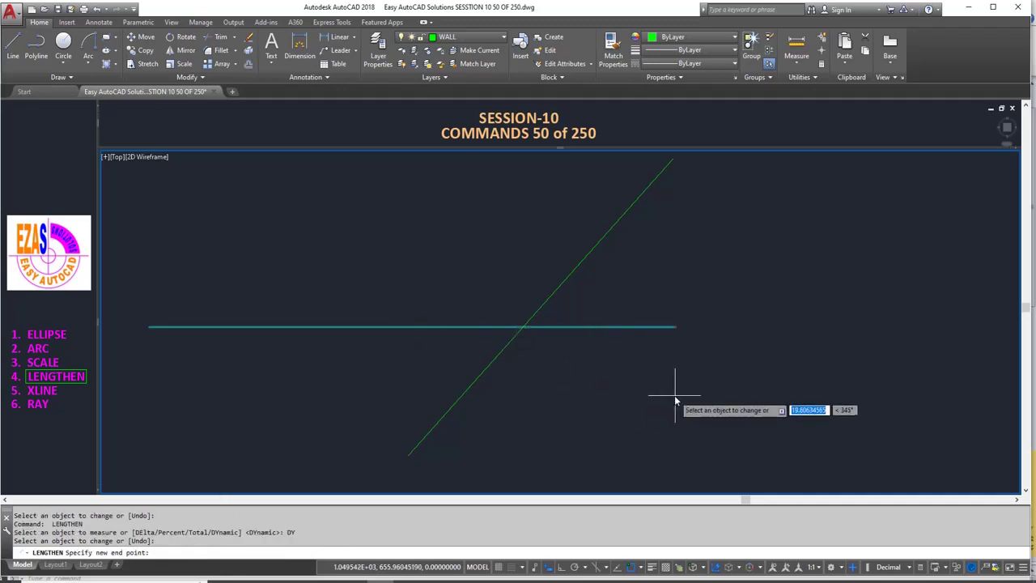
{"action": "left_click", "coordinate": [675, 400]}
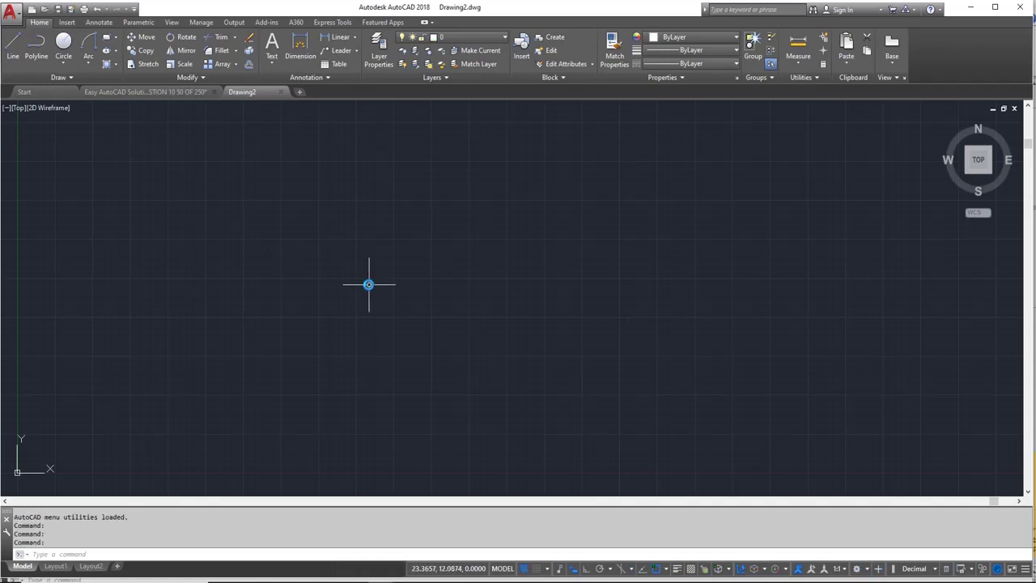
Step: Hide the grid and draw a horizontal construction line with Ortho on
{"action": "key", "text": "F7"}
{"action": "type", "text": "x"}
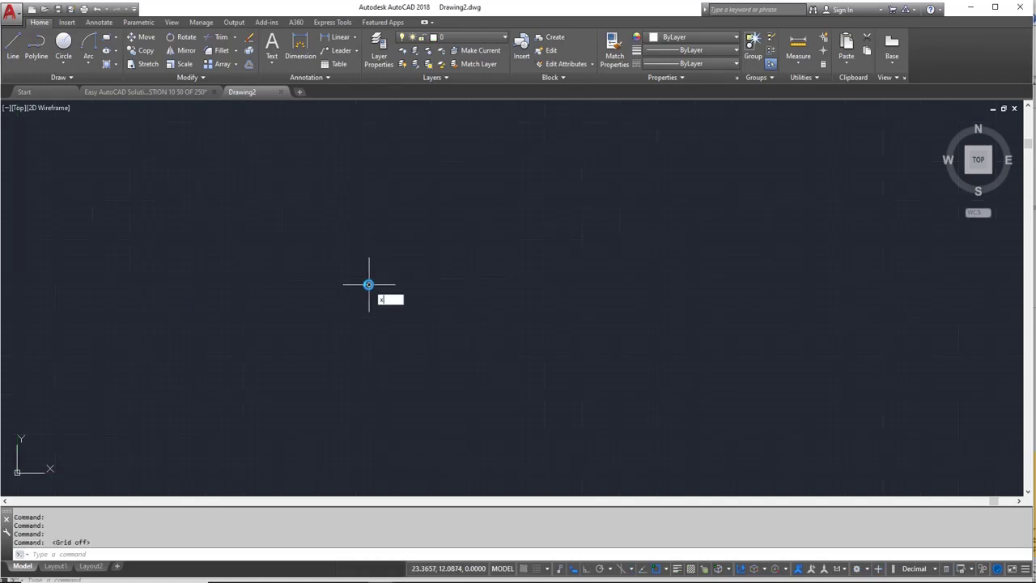
{"action": "type", "text": "line"}
{"action": "key", "text": "Return"}
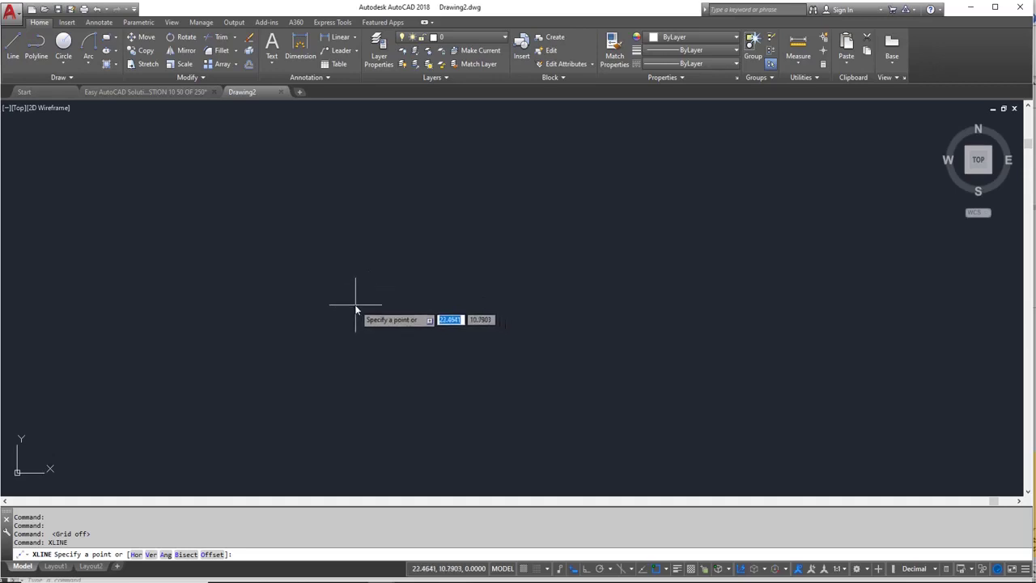
{"action": "left_click", "coordinate": [355, 309]}
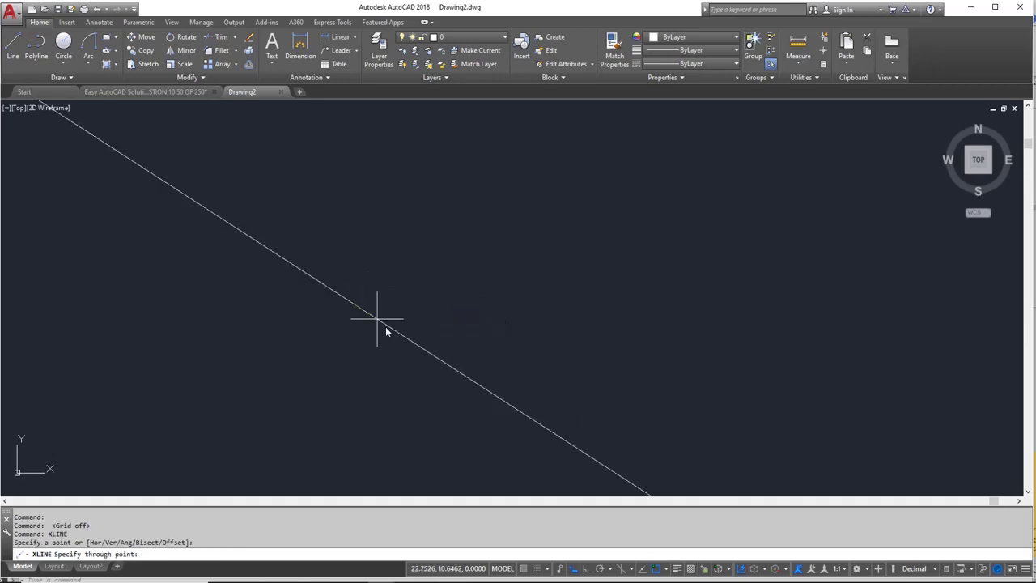
{"action": "key", "text": "F8"}
{"action": "left_click", "coordinate": [441, 293]}
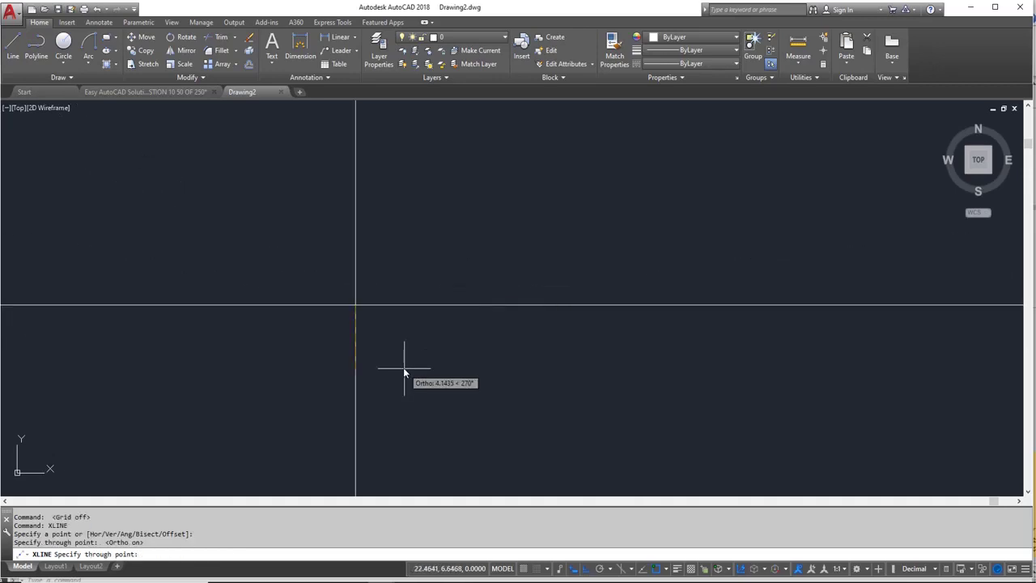
{"action": "key", "text": "Return"}
Step: Zoom and pan so the horizontal construction line sits mid-screen
{"action": "scroll", "coordinate": [267, 312], "scroll_direction": "down", "scroll_amount": 3}
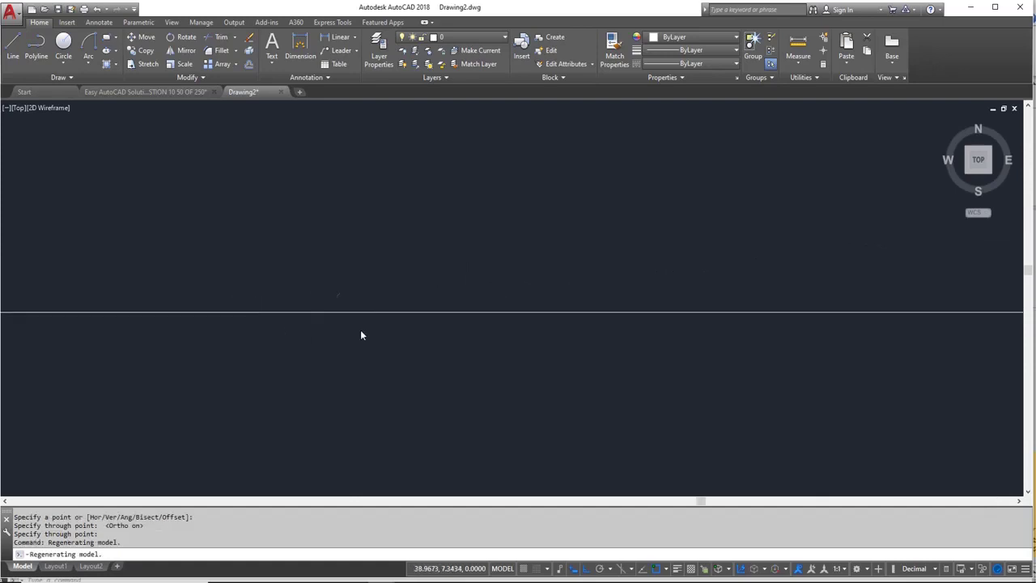
{"action": "scroll", "coordinate": [362, 335], "scroll_direction": "down", "scroll_amount": 1}
{"action": "scroll", "coordinate": [189, 326], "scroll_direction": "down", "scroll_amount": 1}
{"action": "type", "text": "a"}
{"action": "key", "text": "Return"}
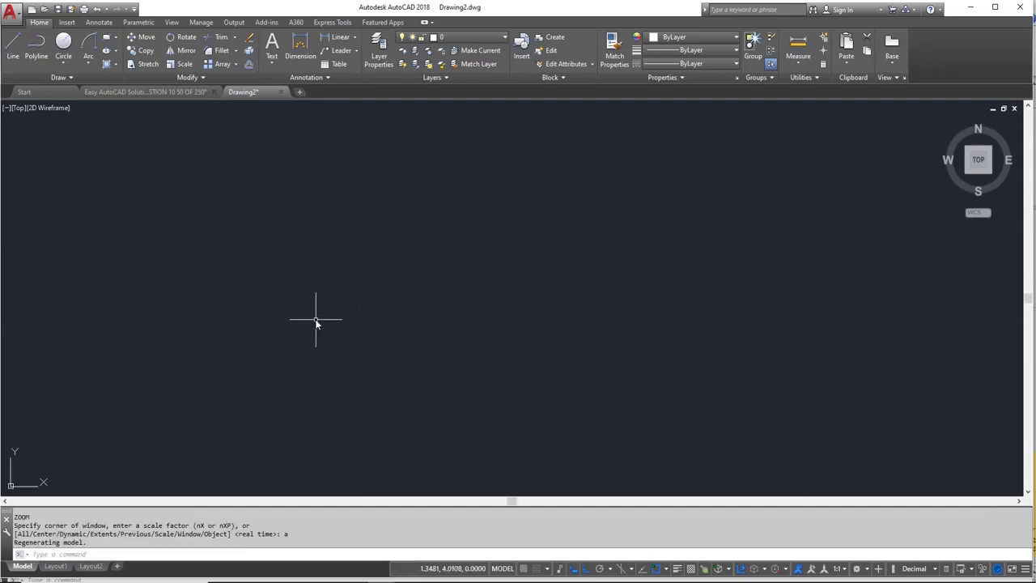
{"action": "key", "text": "Return"}
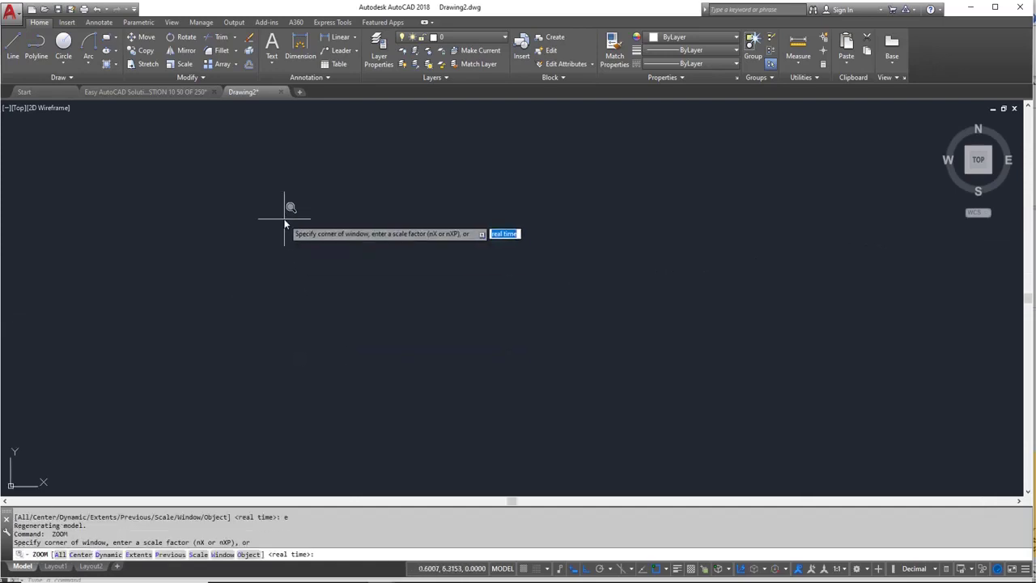
{"action": "left_click", "coordinate": [289, 230]}
{"action": "left_click", "coordinate": [336, 353]}
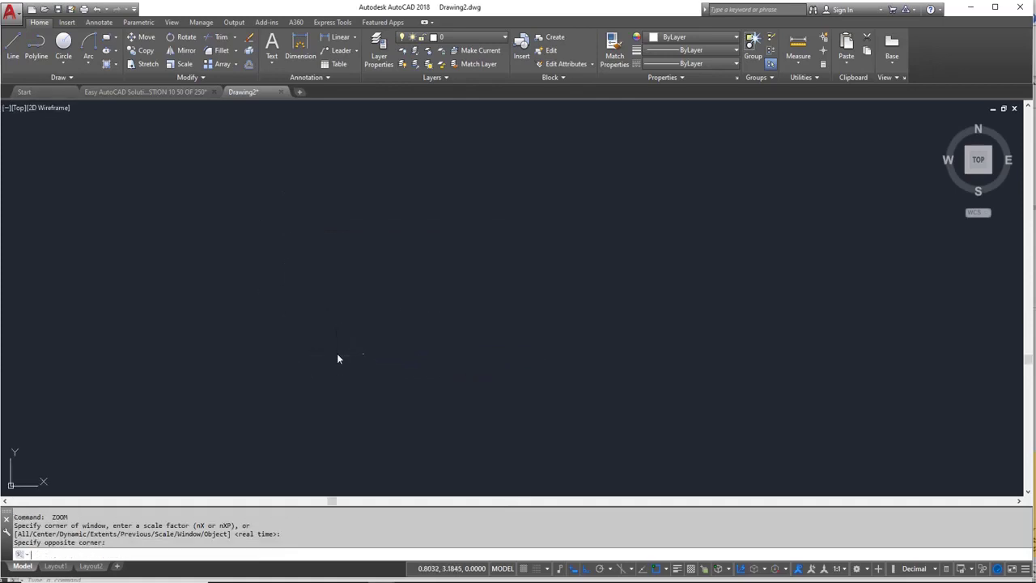
{"action": "key", "text": "Return"}
{"action": "scroll", "coordinate": [336, 353], "scroll_direction": "down", "scroll_amount": 3}
{"action": "type", "text": "v"}
{"action": "key", "text": "Return"}
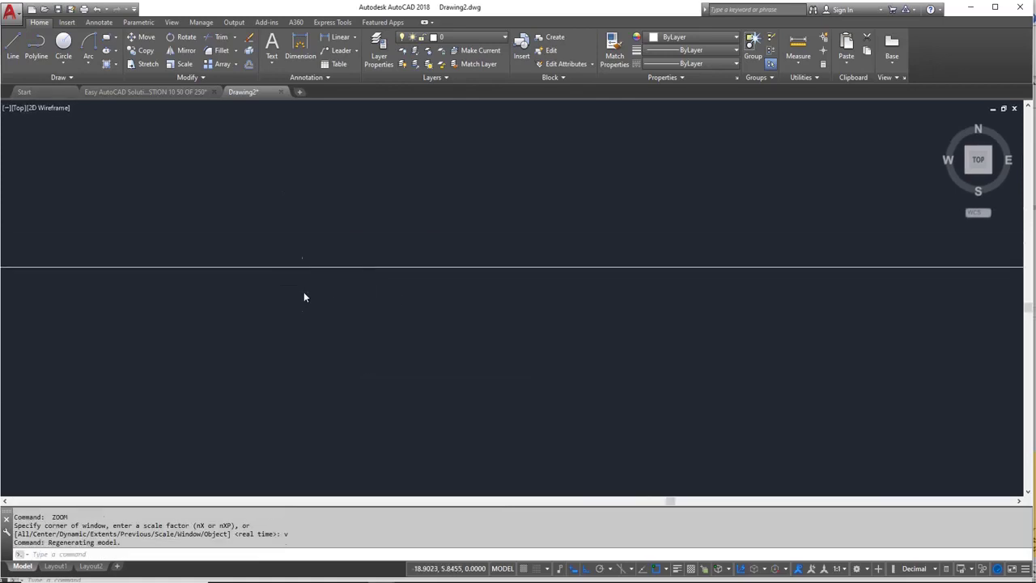
{"action": "mouse_move", "coordinate": [84, 282]}
{"action": "middle_mouse_down"}
{"action": "mouse_move", "coordinate": [321, 275]}
{"action": "mouse_move", "coordinate": [215, 328]}
{"action": "middle_mouse_up"}
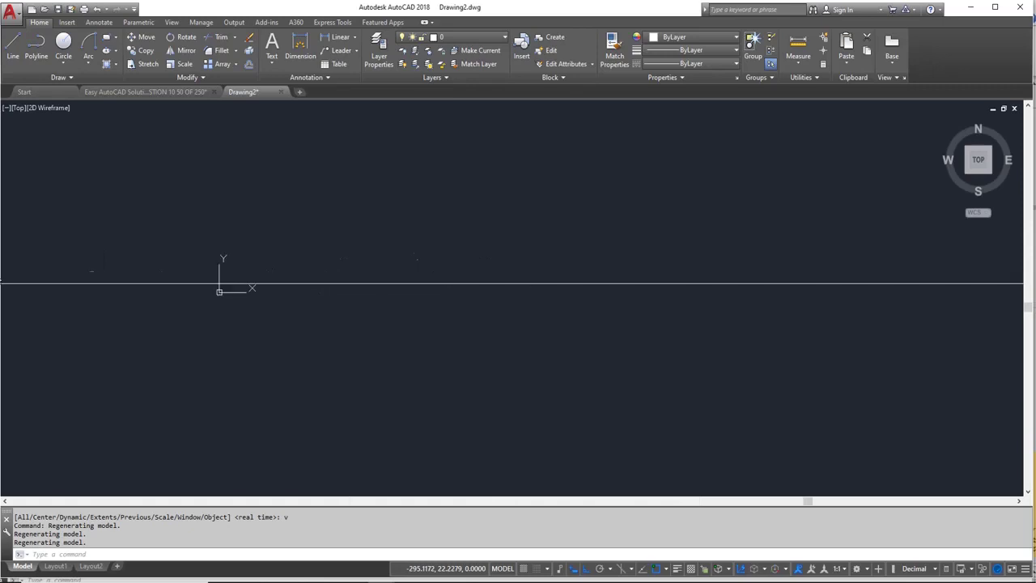
{"action": "middle_click_drag", "start_coordinate": [255, 300], "coordinate": [160, 271]}
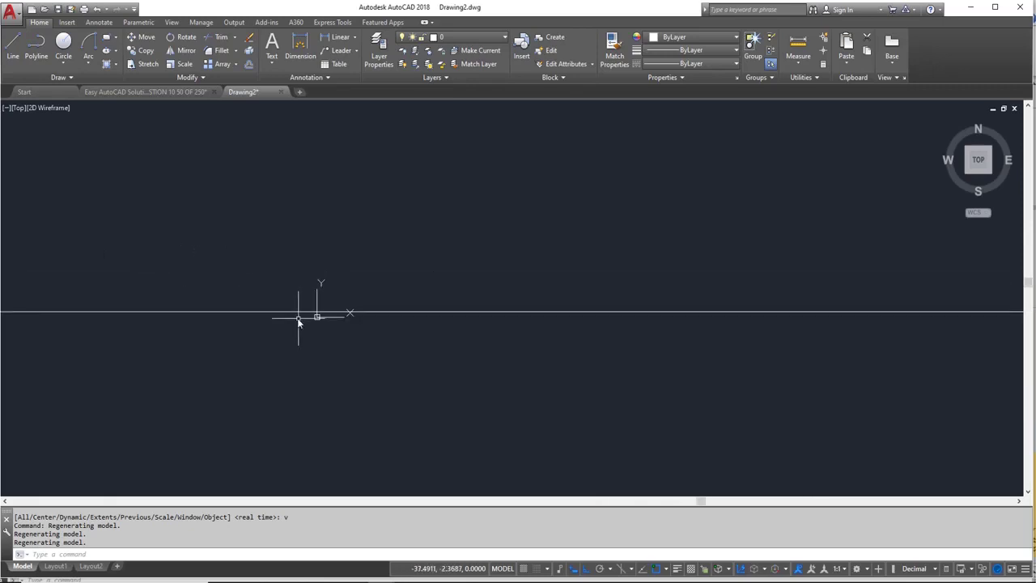
{"action": "middle_click_drag", "start_coordinate": [300, 318], "coordinate": [316, 310]}
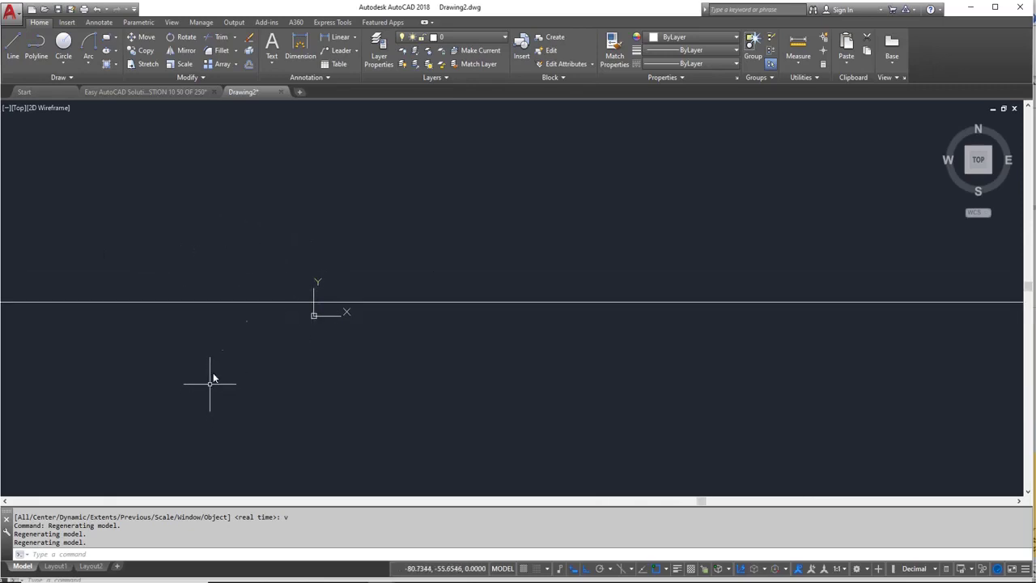
Step: Draw two vertical lines crossing the construction line near its left and right
{"action": "key", "text": "l"}
{"action": "key", "text": "Return"}
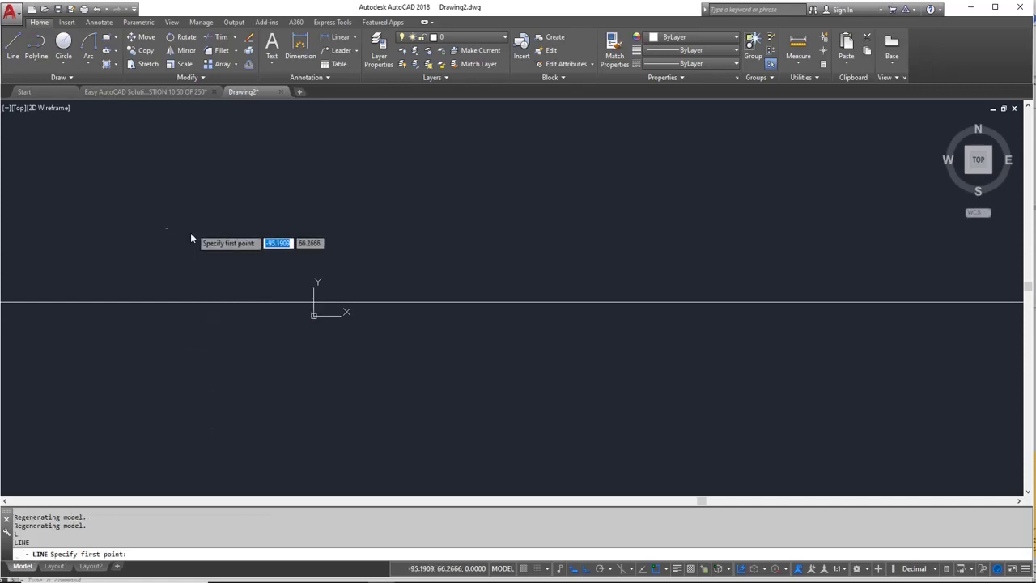
{"action": "left_click", "coordinate": [192, 229]}
{"action": "left_click", "coordinate": [192, 445]}
{"action": "key", "text": "Return"}
{"action": "key", "text": "Return"}
{"action": "left_click", "coordinate": [678, 174]}
{"action": "left_click", "coordinate": [685, 387]}
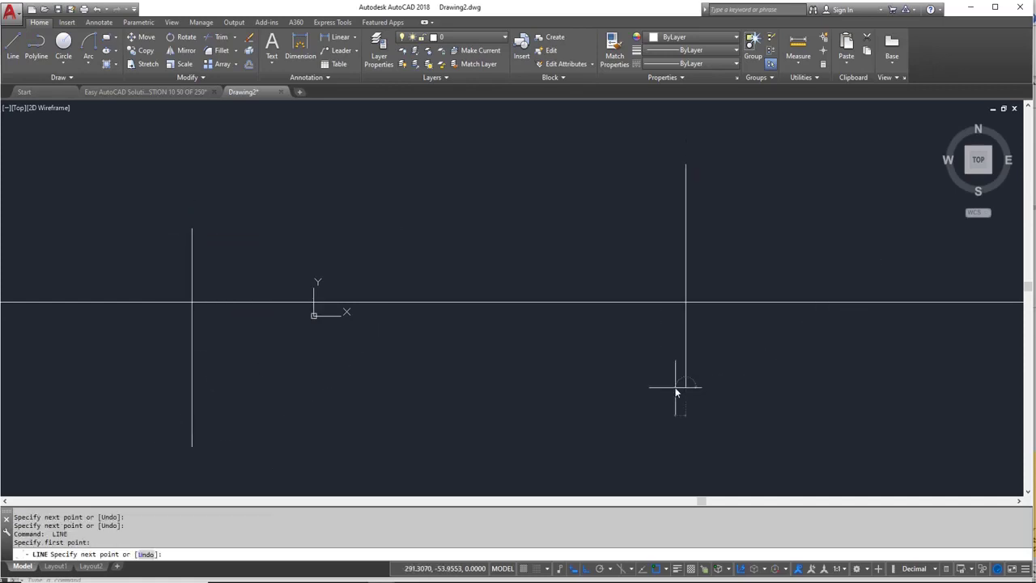
Step: Trim the construction line beyond both vertical lines
{"action": "key", "text": "Return"}
{"action": "type", "text": "tr"}
{"action": "key", "text": "Return"}
{"action": "left_click", "coordinate": [712, 275]}
{"action": "left_click", "coordinate": [209, 278]}
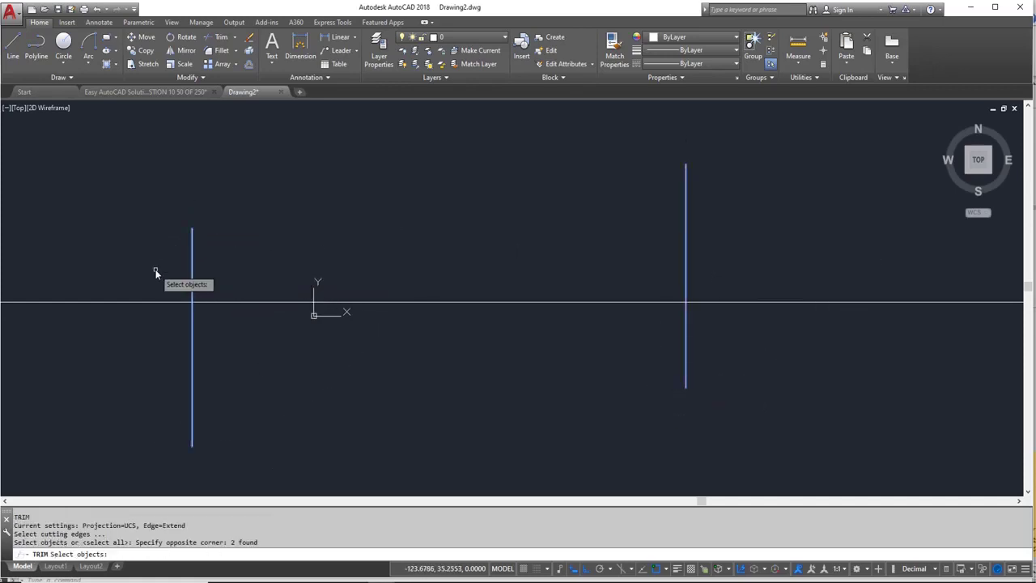
{"action": "key", "text": "Return"}
{"action": "left_click", "coordinate": [132, 351]}
{"action": "left_click", "coordinate": [83, 226]}
{"action": "left_click", "coordinate": [740, 302]}
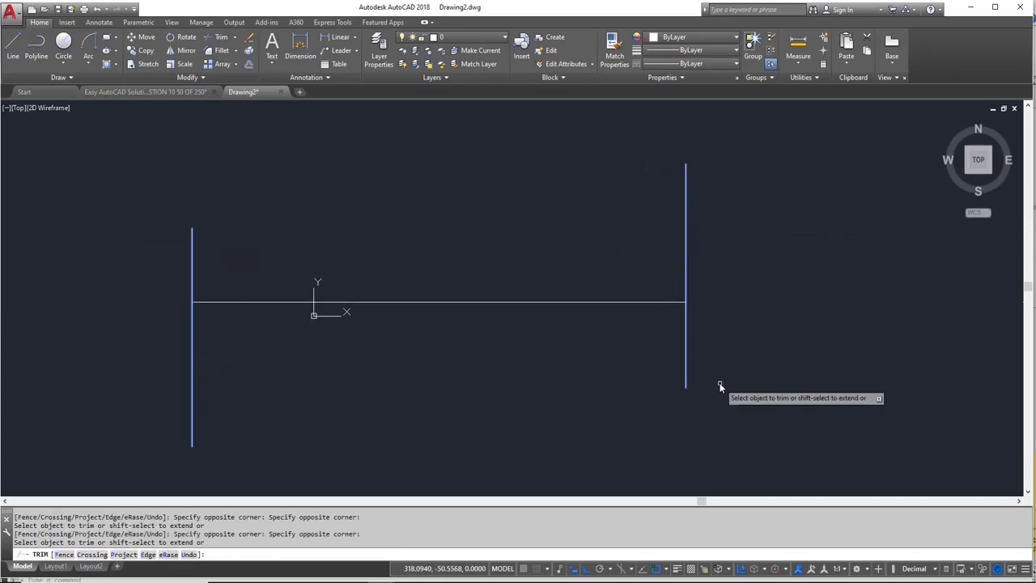
{"action": "key", "text": "Escape"}
Step: Erase the two vertical boundary lines
{"action": "key", "text": "e"}
{"action": "key", "text": "Return"}
{"action": "left_click", "coordinate": [723, 368]}
{"action": "left_click", "coordinate": [162, 349]}
{"action": "key", "text": "Return"}
Step: List the trimmed horizontal line to confirm its length of 386.4979
{"action": "type", "text": "li"}
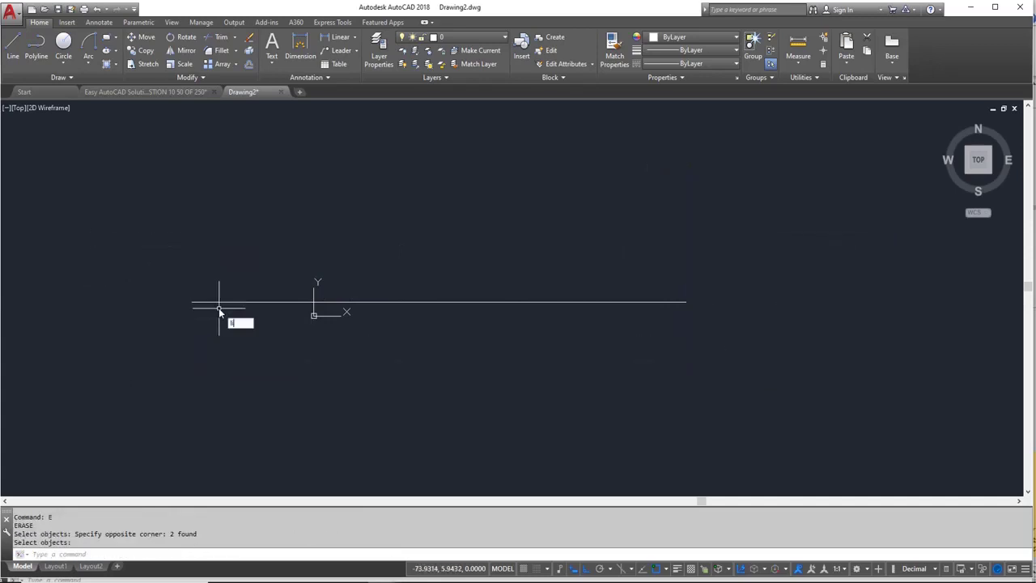
{"action": "key", "text": "Return"}
{"action": "left_click", "coordinate": [219, 308]}
{"action": "left_click", "coordinate": [196, 273]}
{"action": "key", "text": "Return"}
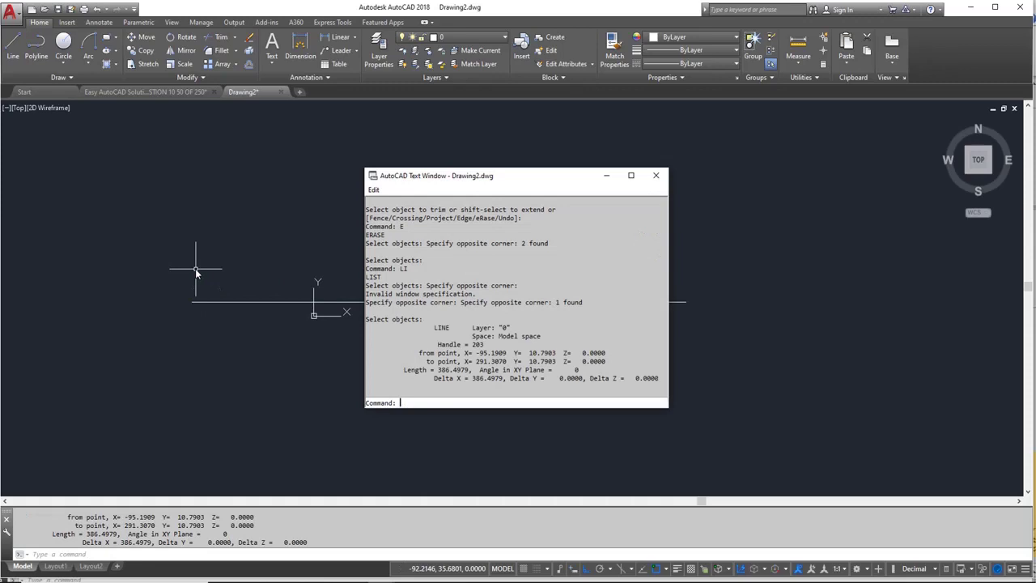
{"action": "key", "text": "Return"}
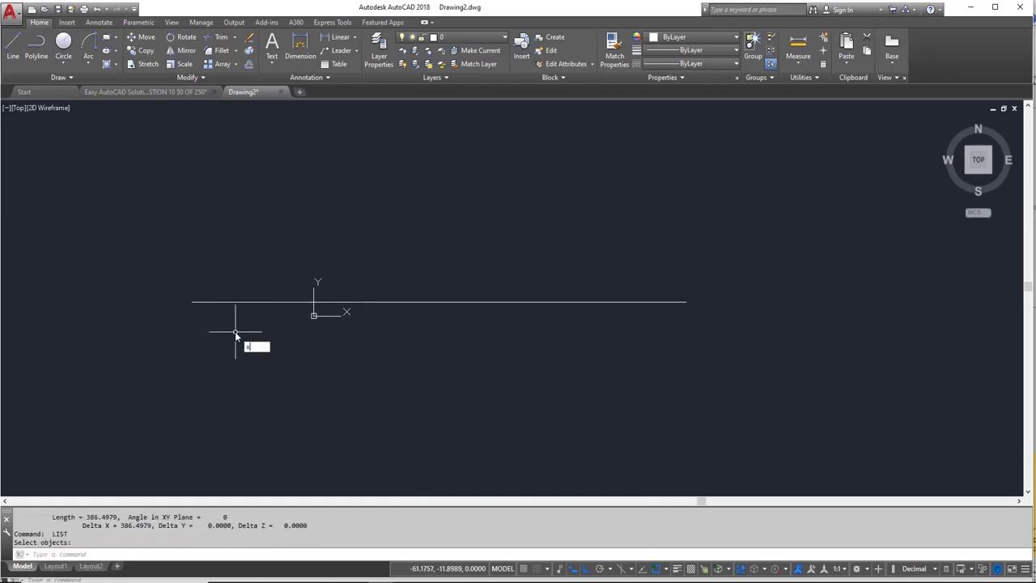
Step: Add a vertical construction line through it and list it, showing a 270° angle
{"action": "type", "text": "line"}
{"action": "key", "text": "Return"}
{"action": "left_click", "coordinate": [380, 250]}
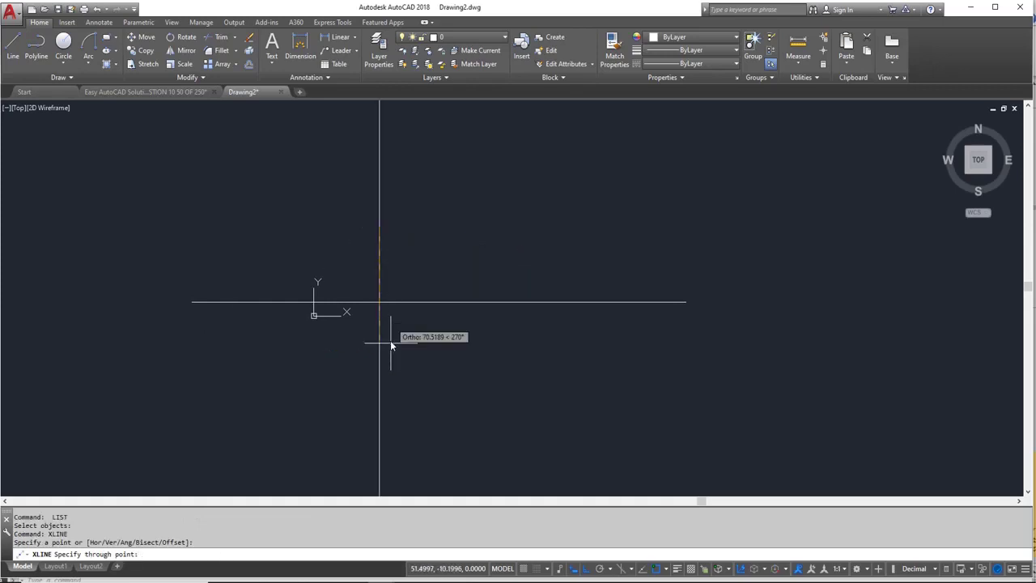
{"action": "left_click", "coordinate": [486, 368]}
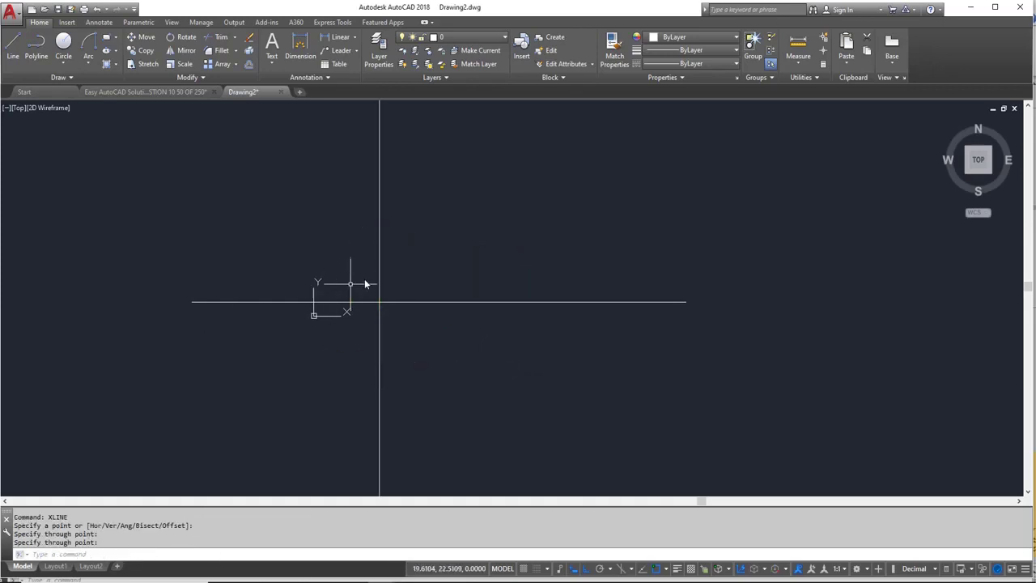
{"action": "key", "text": "Return"}
{"action": "type", "text": "LI"}
{"action": "key", "text": "Return"}
{"action": "left_click", "coordinate": [398, 232]}
{"action": "left_click", "coordinate": [315, 220]}
{"action": "key", "text": "Return"}
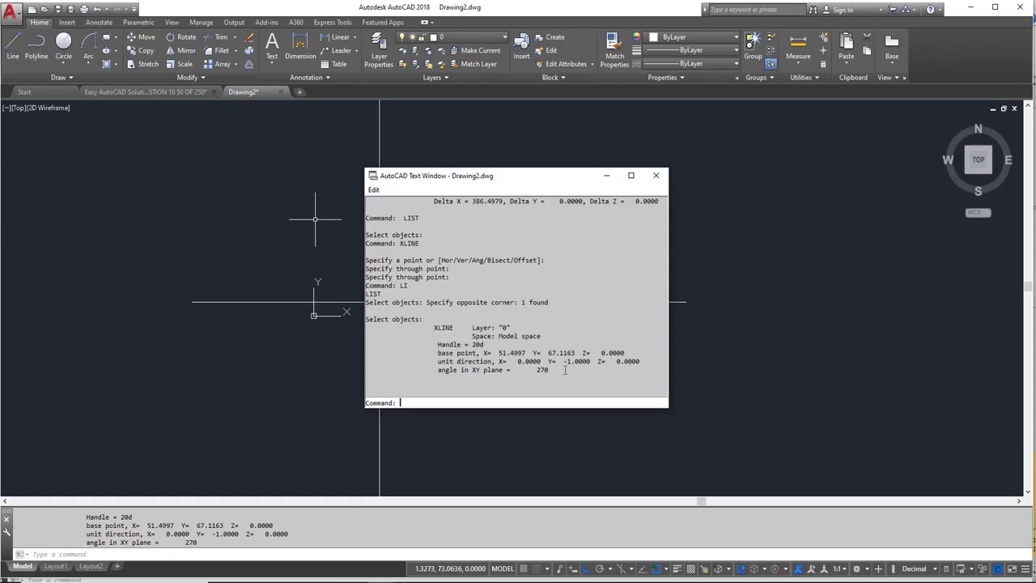
{"action": "key", "text": "F2"}
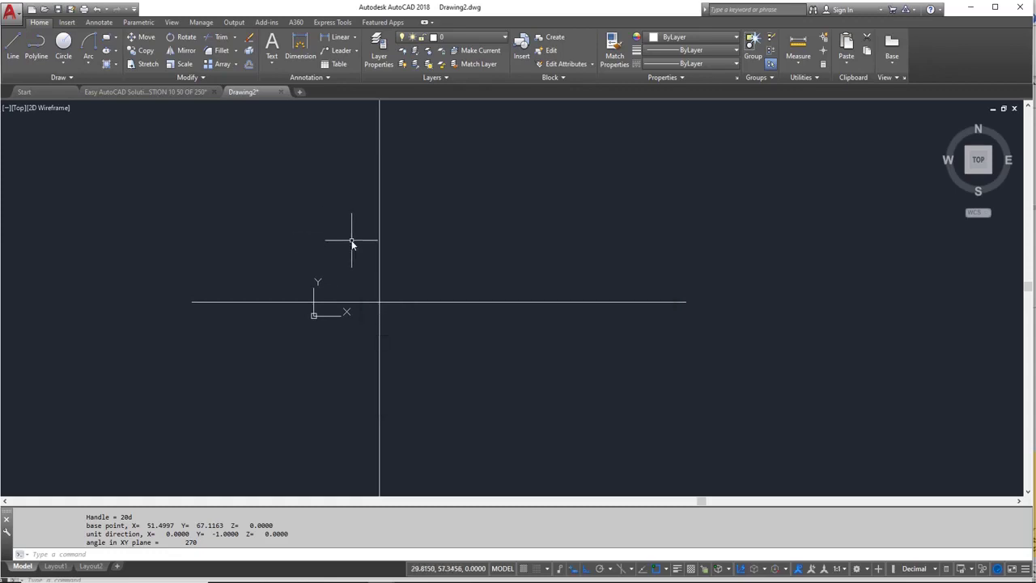
Step: Break the vertical construction line twice, specifying separate first and second break points
{"action": "type", "text": "Br"}
{"action": "key", "text": "Return"}
{"action": "left_click", "coordinate": [378, 233]}
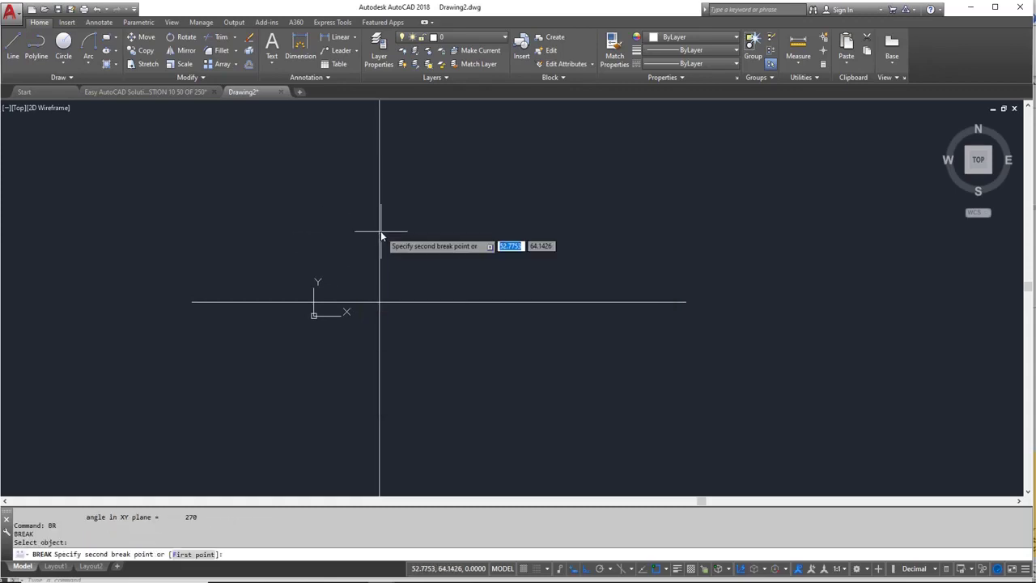
{"action": "type", "text": "f"}
{"action": "key", "text": "Return"}
{"action": "left_click", "coordinate": [388, 235]}
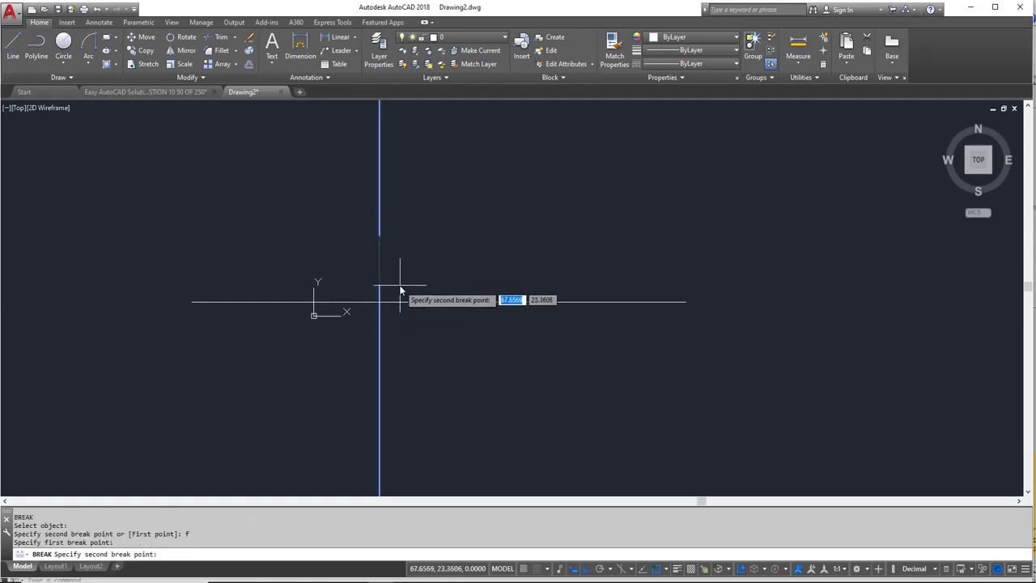
{"action": "left_click", "coordinate": [397, 173]}
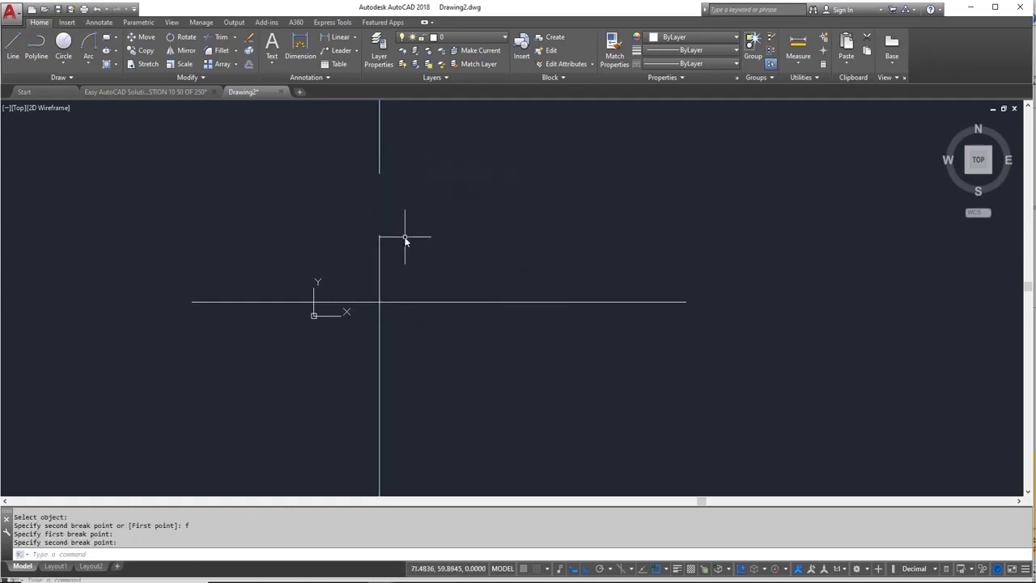
{"action": "key", "text": "Return"}
{"action": "left_click", "coordinate": [378, 277]}
{"action": "type", "text": "f"}
{"action": "key", "text": "Return"}
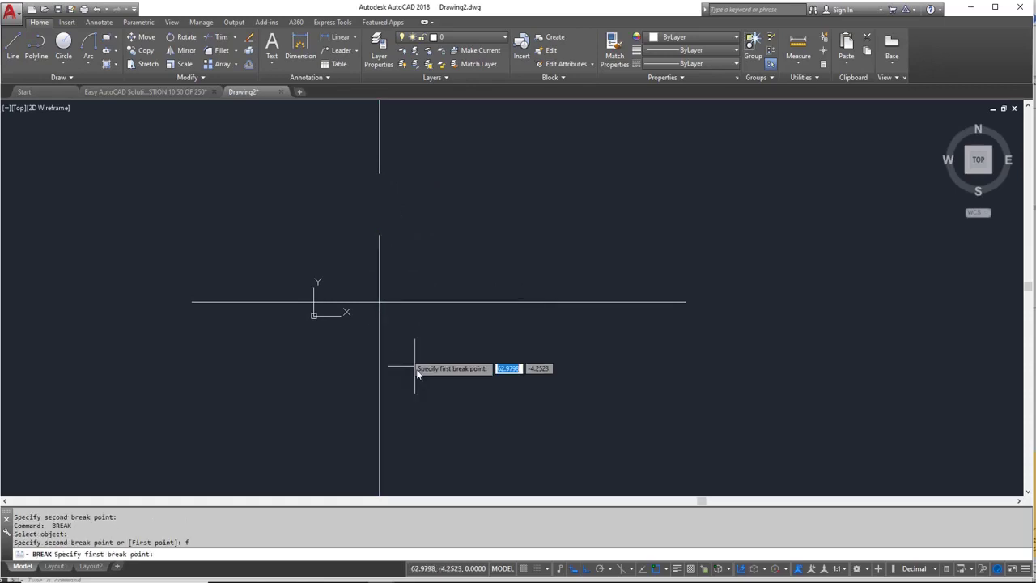
{"action": "left_click", "coordinate": [418, 394]}
{"action": "left_click", "coordinate": [419, 396]}
Step: Erase the cut-off end pieces of the vertical line
{"action": "type", "text": "e"}
{"action": "key", "text": "Return"}
{"action": "left_click", "coordinate": [427, 411]}
{"action": "left_click", "coordinate": [339, 420]}
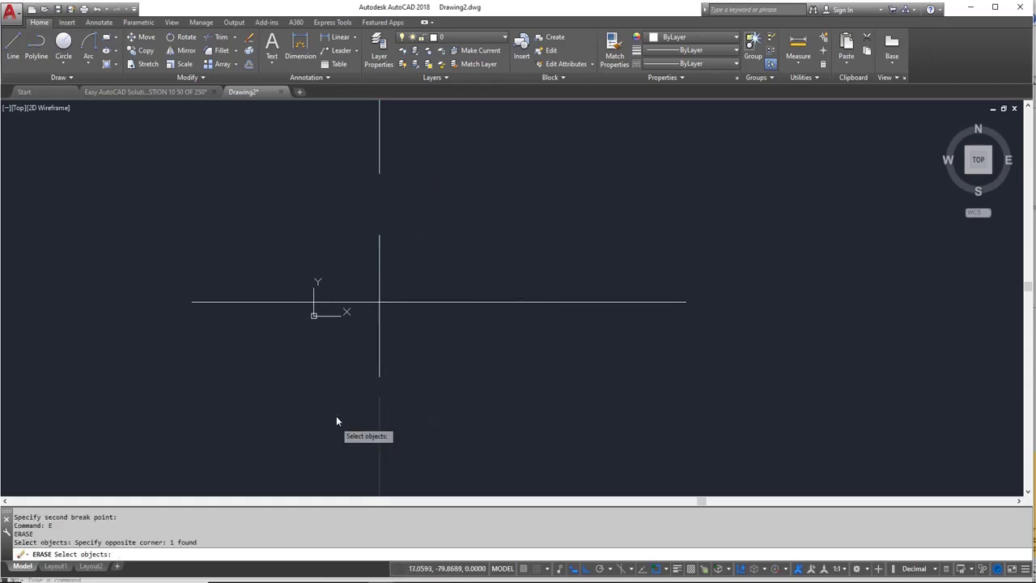
{"action": "key", "text": "Return"}
Step: List the remaining vertical line and read its length of 107.0528
{"action": "type", "text": "li"}
{"action": "key", "text": "Return"}
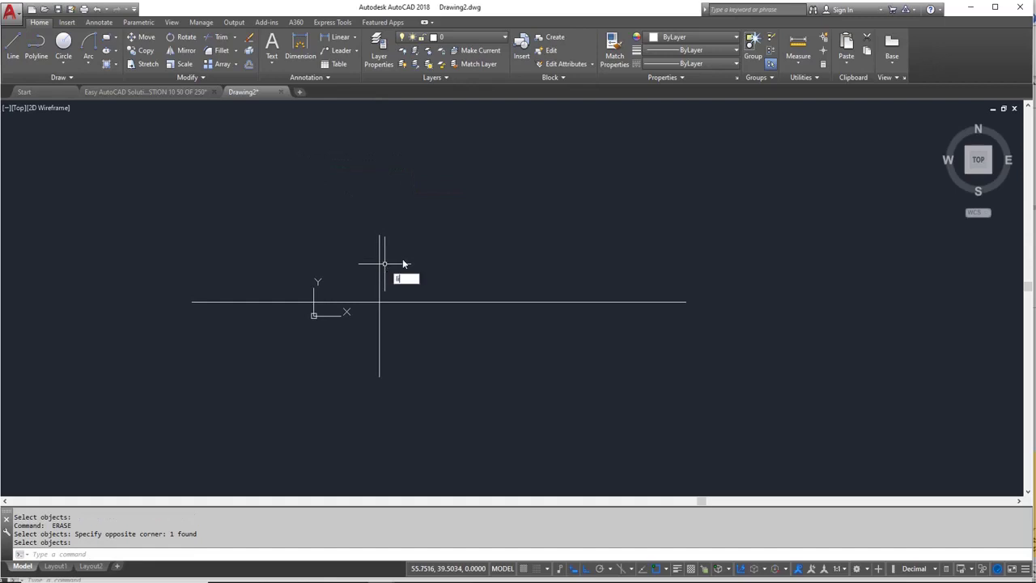
{"action": "left_click", "coordinate": [408, 253]}
{"action": "left_click", "coordinate": [341, 256]}
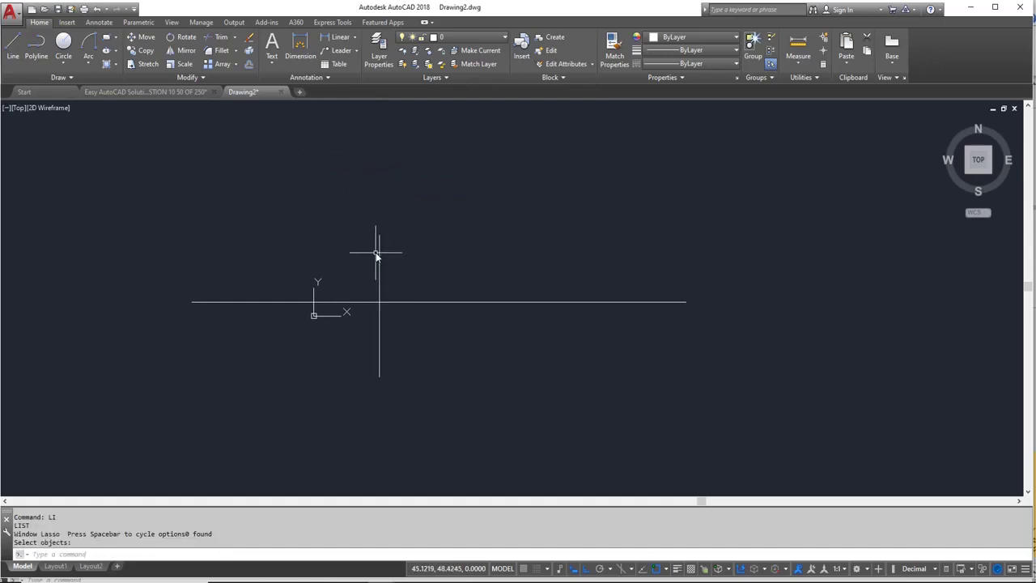
{"action": "key", "text": "Return"}
{"action": "key", "text": "Return"}
{"action": "left_click", "coordinate": [380, 259]}
{"action": "left_click", "coordinate": [398, 268]}
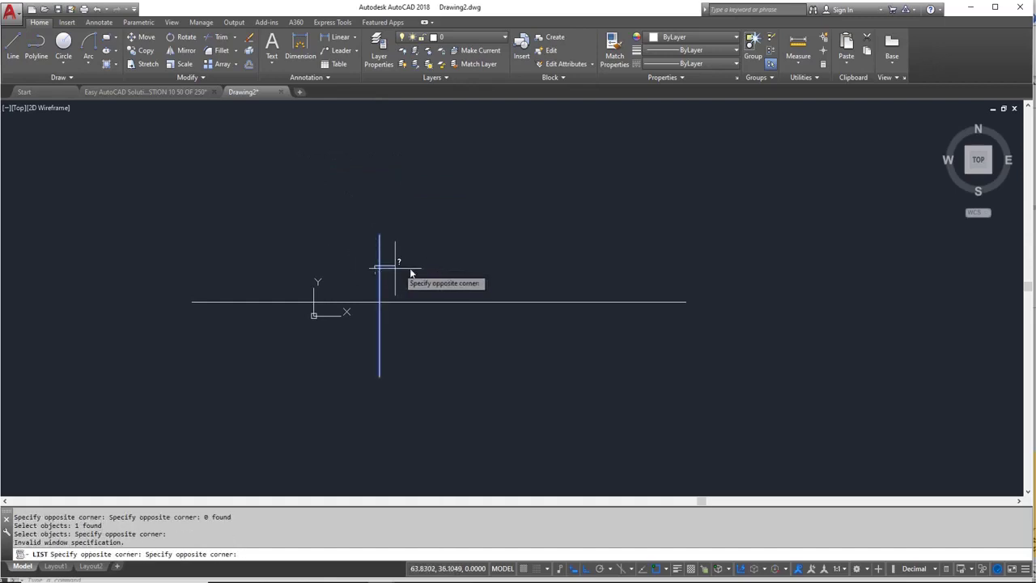
{"action": "key", "text": "Return"}
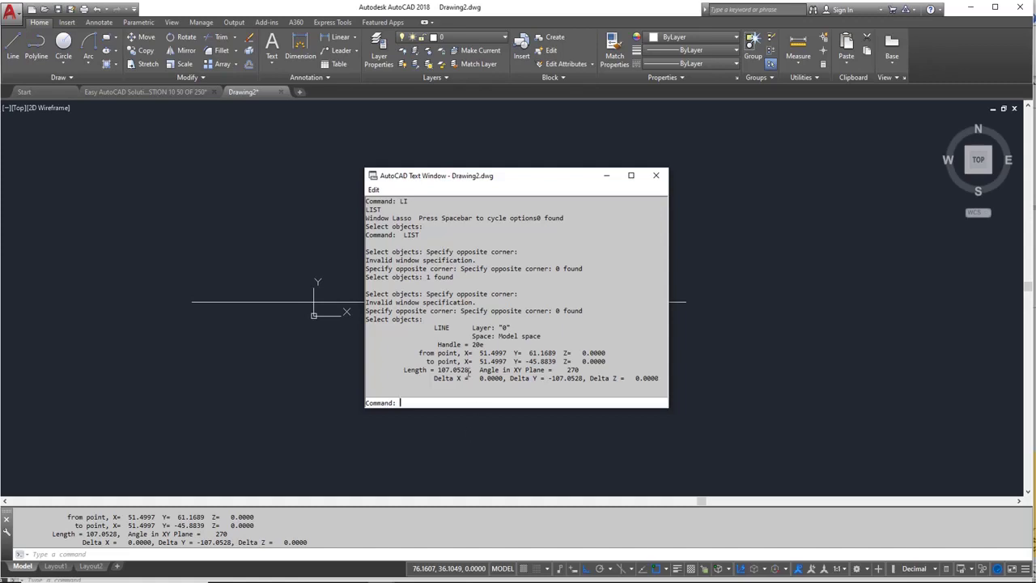
{"action": "left_click_drag", "start_coordinate": [467, 370], "coordinate": [435, 378]}
{"action": "double_click", "coordinate": [429, 370]}
{"action": "left_click", "coordinate": [337, 354]}
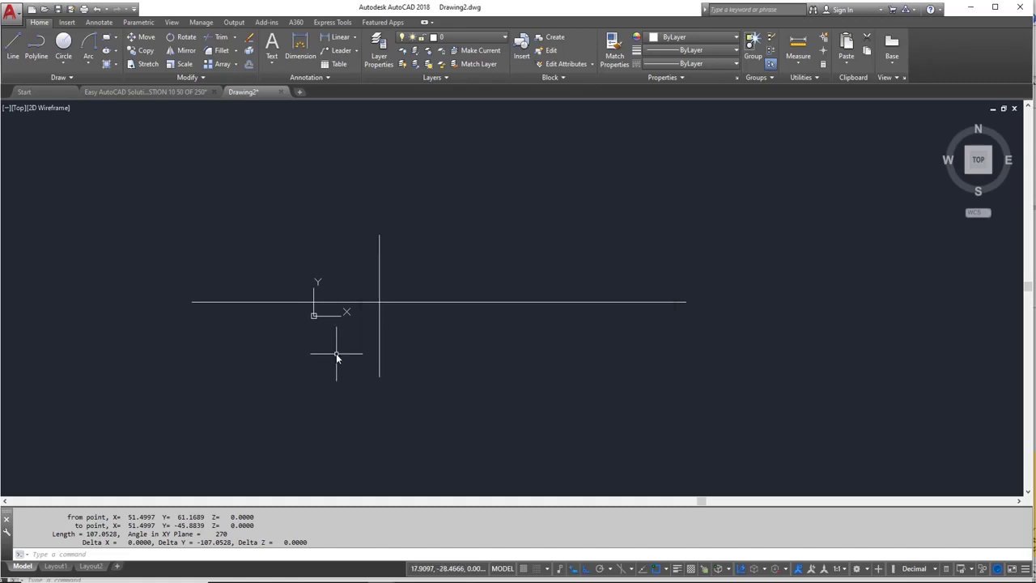
Step: Erase both remaining lines with a crossing window
{"action": "key", "text": "e"}
{"action": "key", "text": "Return"}
{"action": "left_click", "coordinate": [408, 335]}
{"action": "left_click", "coordinate": [352, 283]}
{"action": "key", "text": "Return"}
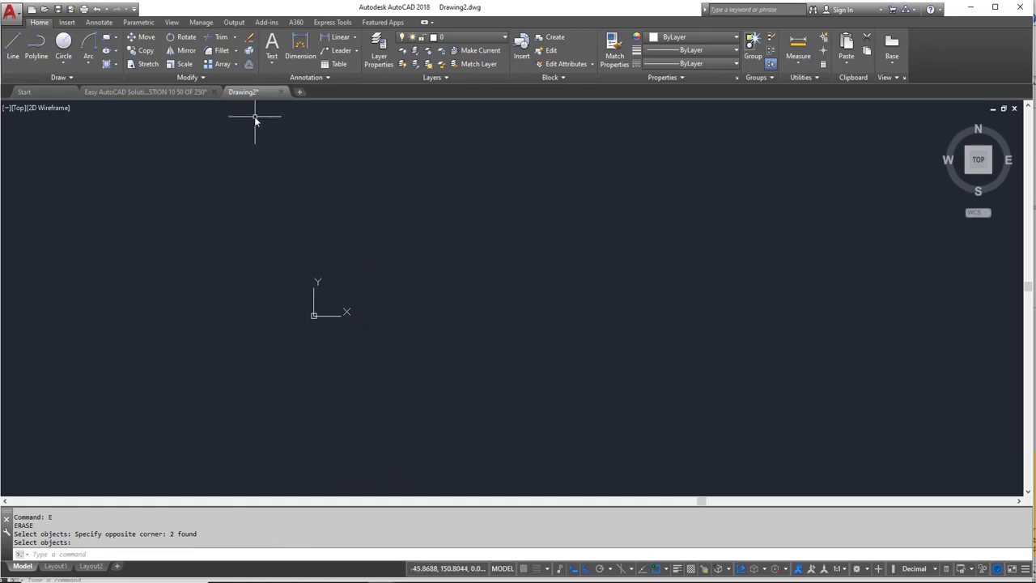
Step: In Drawing2, use RAY to draw a ray from near the origin running to the right
{"action": "left_click", "coordinate": [147, 91]}
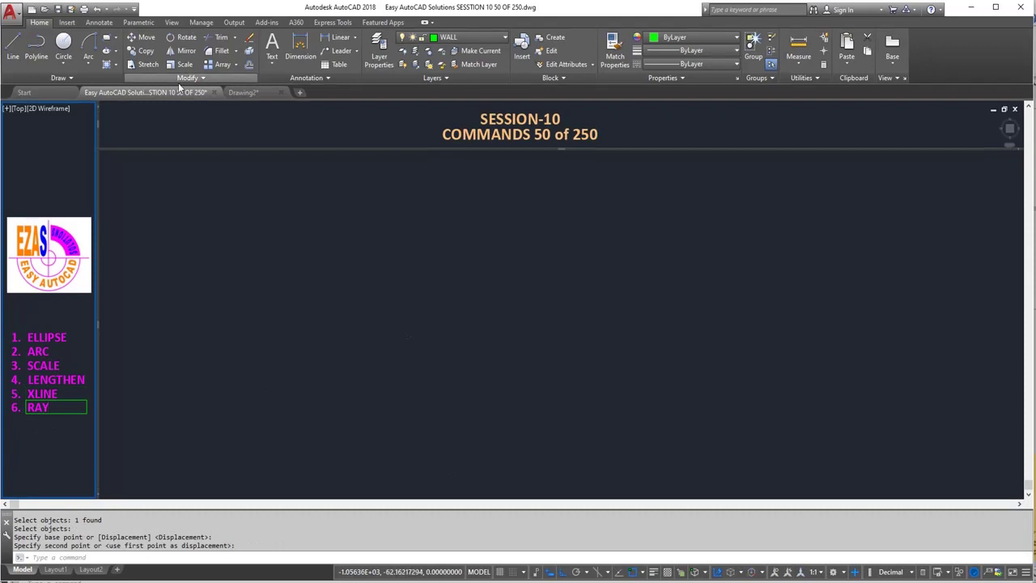
{"action": "left_click", "coordinate": [243, 91]}
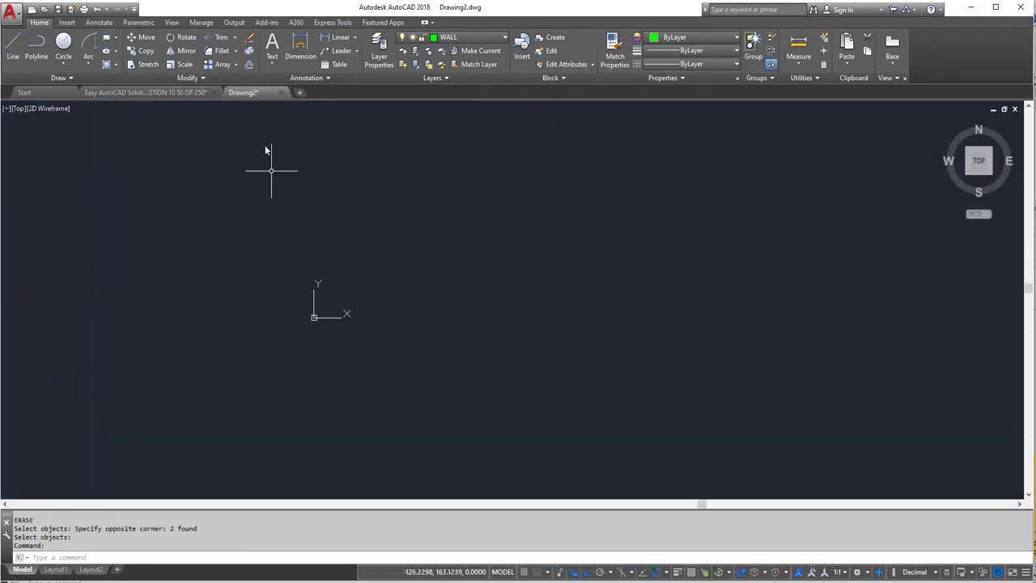
{"action": "type", "text": "RA"}
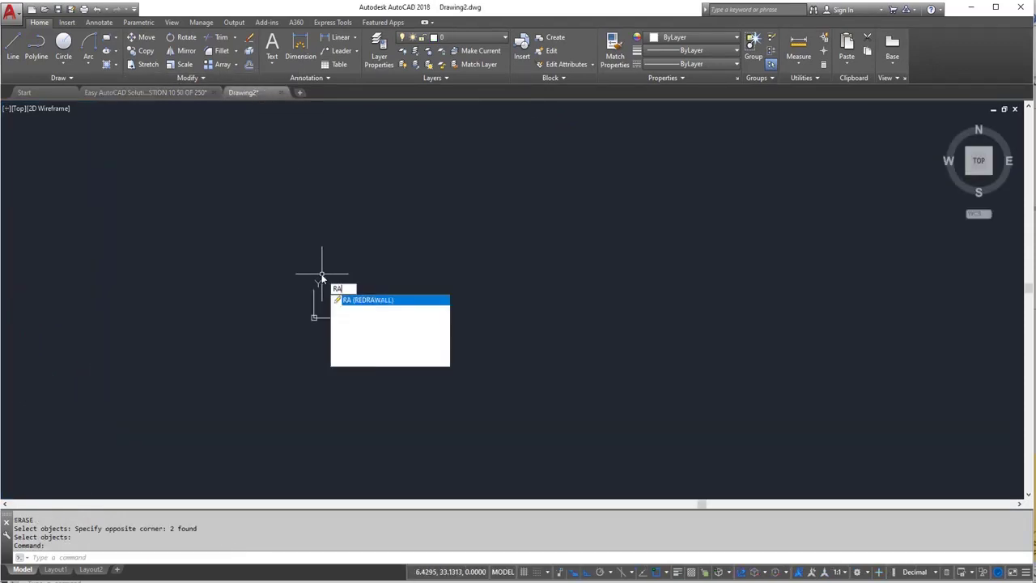
{"action": "type", "text": "Y"}
{"action": "key", "text": "Return"}
{"action": "left_click", "coordinate": [457, 305]}
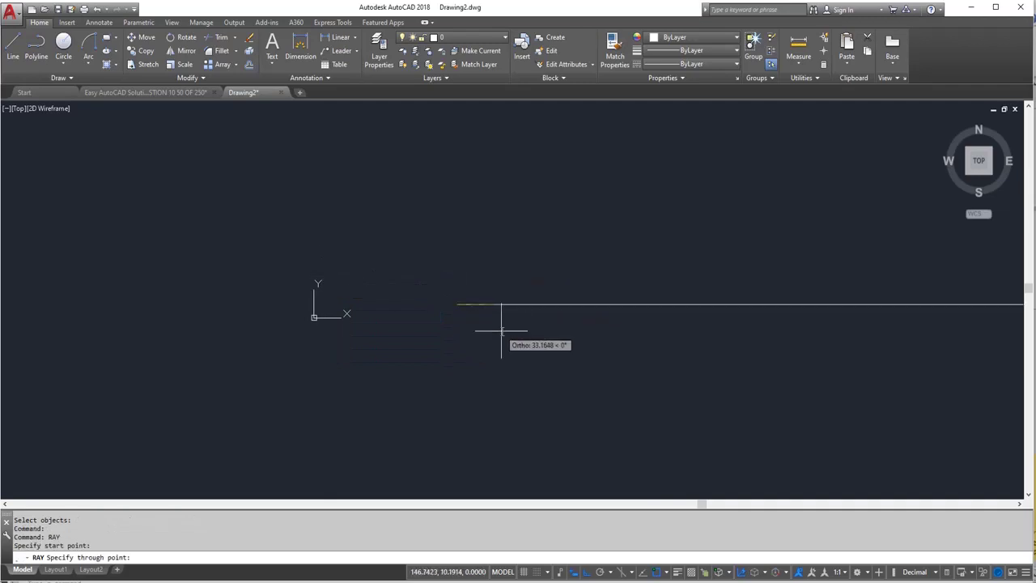
{"action": "left_click", "coordinate": [504, 339]}
{"action": "key", "text": "Return"}
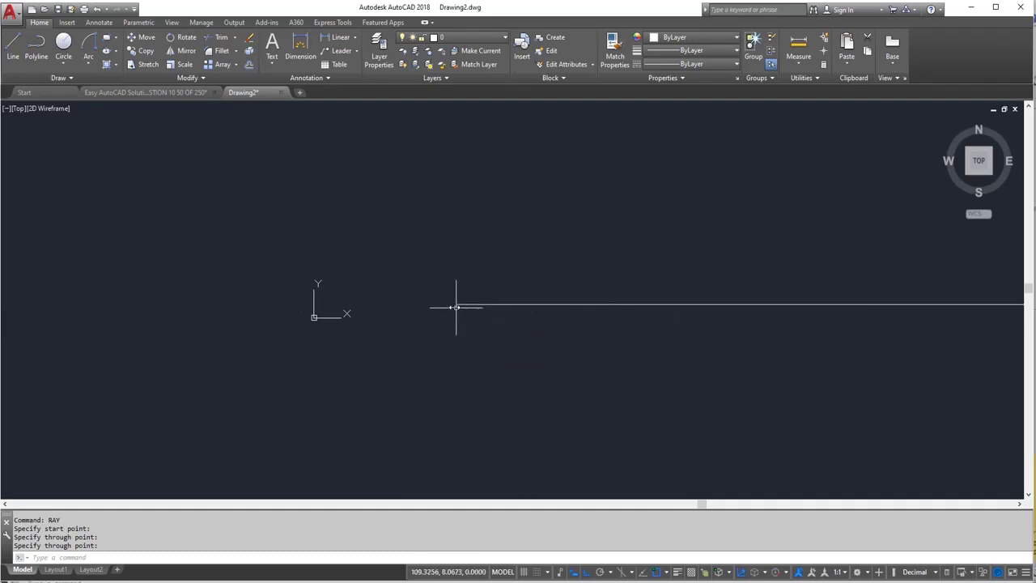
Step: Draw two more vertical rays, one extending upward and one extending downward
{"action": "scroll", "coordinate": [315, 280], "scroll_direction": "down", "scroll_amount": 10}
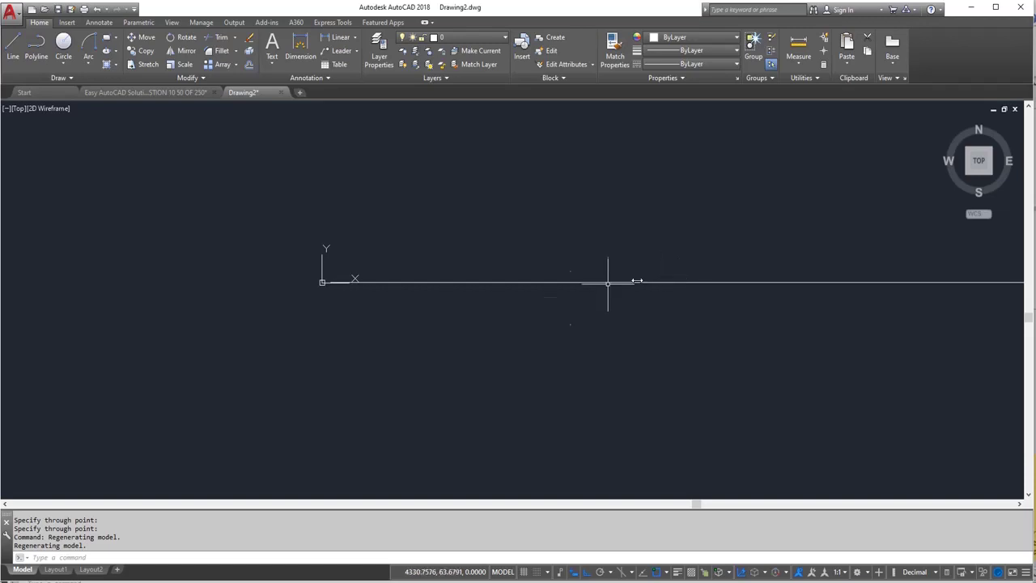
{"action": "scroll", "coordinate": [574, 324], "scroll_direction": "down", "scroll_amount": 3}
{"action": "scroll", "coordinate": [573, 324], "scroll_direction": "up", "scroll_amount": 8}
{"action": "scroll", "coordinate": [707, 400], "scroll_direction": "down", "scroll_amount": 5}
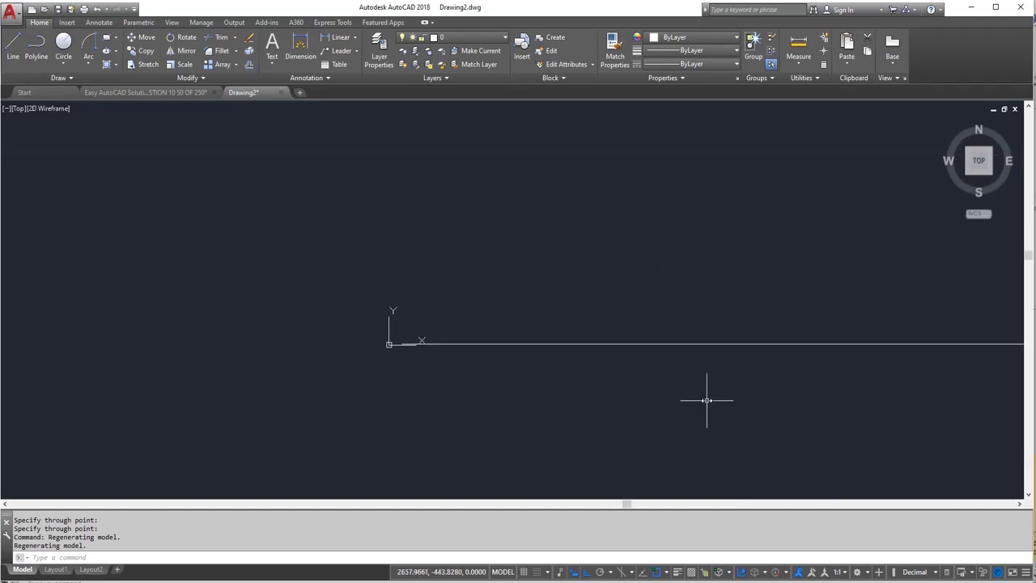
{"action": "key", "text": "Return"}
{"action": "left_click", "coordinate": [302, 305]}
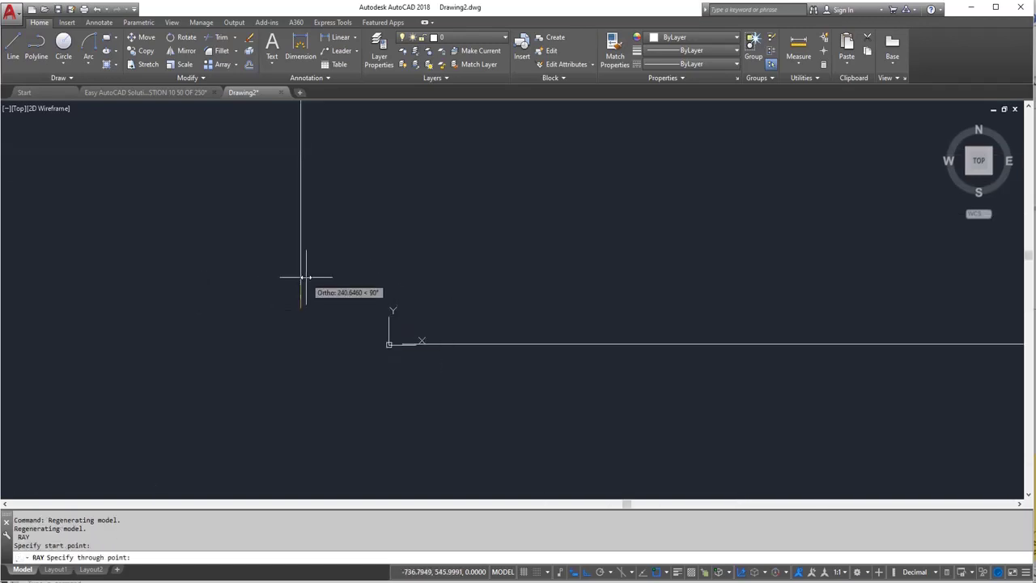
{"action": "left_click", "coordinate": [306, 276]}
{"action": "key", "text": "Return"}
{"action": "key", "text": "Return"}
{"action": "left_click", "coordinate": [167, 301]}
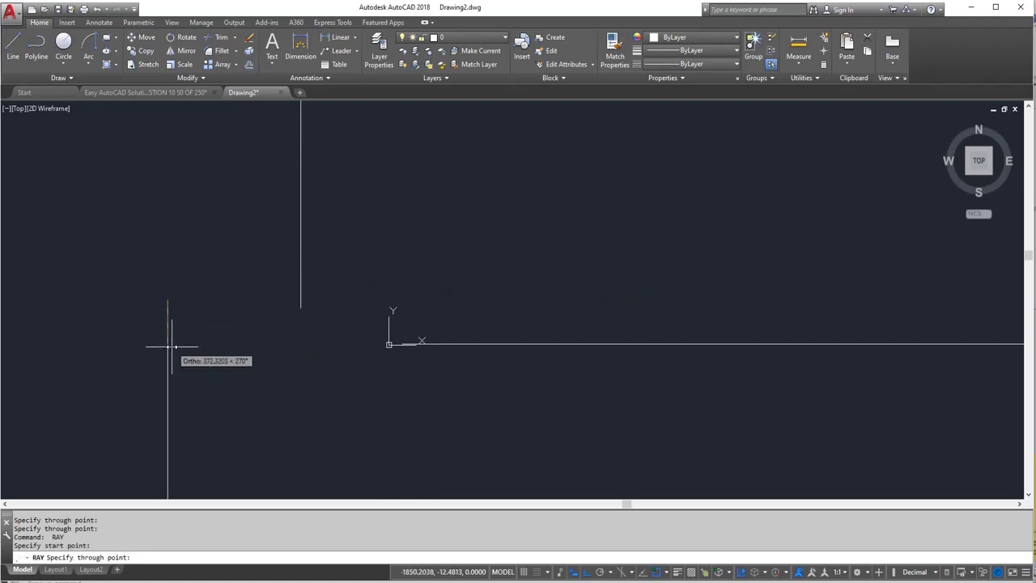
{"action": "left_click", "coordinate": [171, 347]}
{"action": "key", "text": "Return"}
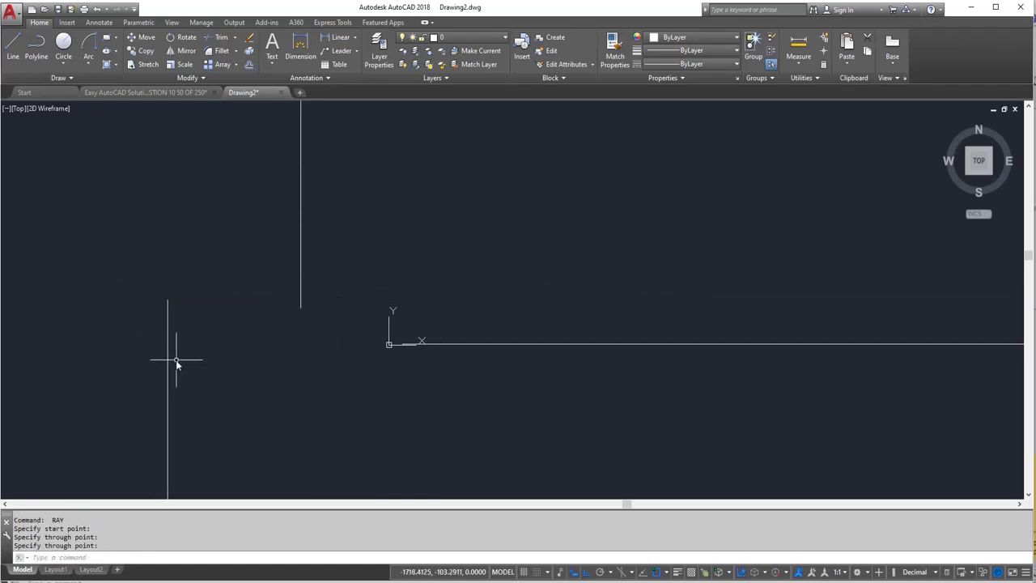
Step: Draw two short horizontal helper lines, one across the lower ray and one across the upper ray
{"action": "type", "text": "l"}
{"action": "key", "text": "Return"}
{"action": "left_click", "coordinate": [312, 430]}
{"action": "left_click", "coordinate": [97, 431]}
{"action": "key", "text": "Return"}
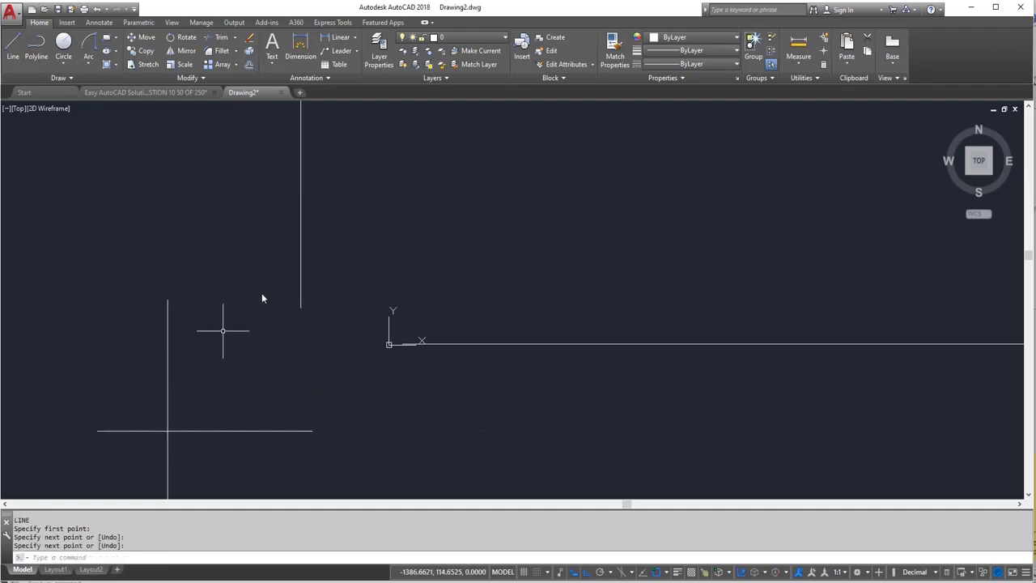
{"action": "key", "text": "Return"}
{"action": "left_click", "coordinate": [243, 238]}
{"action": "left_click", "coordinate": [343, 239]}
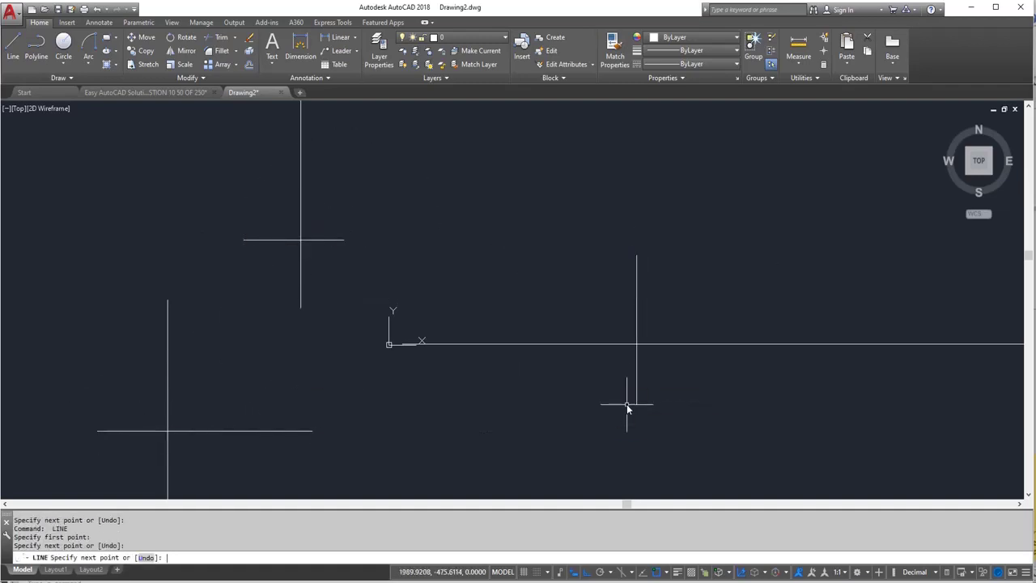
{"action": "key", "text": "Return"}
Step: Trim the horizontal ray off beyond a vertical cutting line on the right
{"action": "type", "text": "tr"}
{"action": "key", "text": "Return"}
{"action": "left_click", "coordinate": [636, 301]}
{"action": "key", "text": "Return"}
{"action": "left_click_drag", "start_coordinate": [704, 279], "coordinate": [675, 387]}
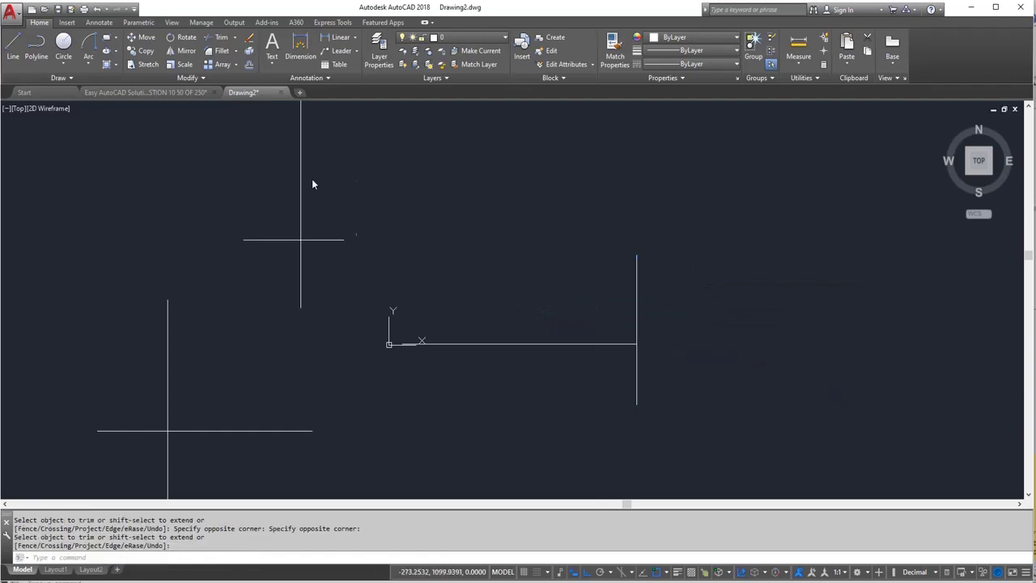
{"action": "key", "text": "Return"}
{"action": "key", "text": "Return"}
{"action": "left_click", "coordinate": [303, 174]}
{"action": "left_click", "coordinate": [248, 203]}
{"action": "key", "text": "Return"}
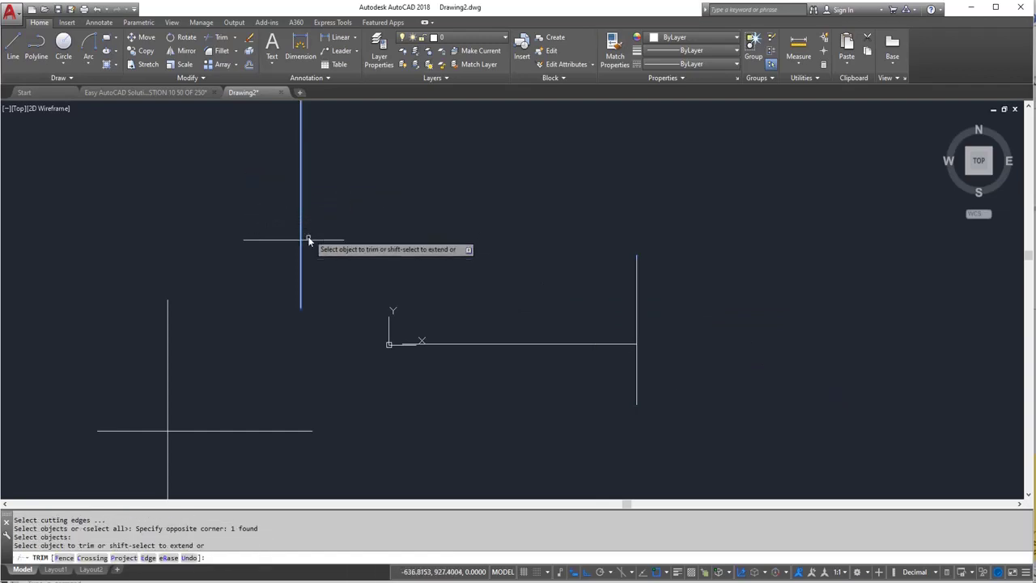
{"action": "key", "text": "Escape"}
{"action": "key", "text": "Return"}
Step: Trim the upward ray above the upper helper line and the downward ray below the bottom line
{"action": "left_click", "coordinate": [319, 223]}
{"action": "left_click", "coordinate": [272, 293]}
{"action": "key", "text": "Return"}
{"action": "left_click", "coordinate": [309, 213]}
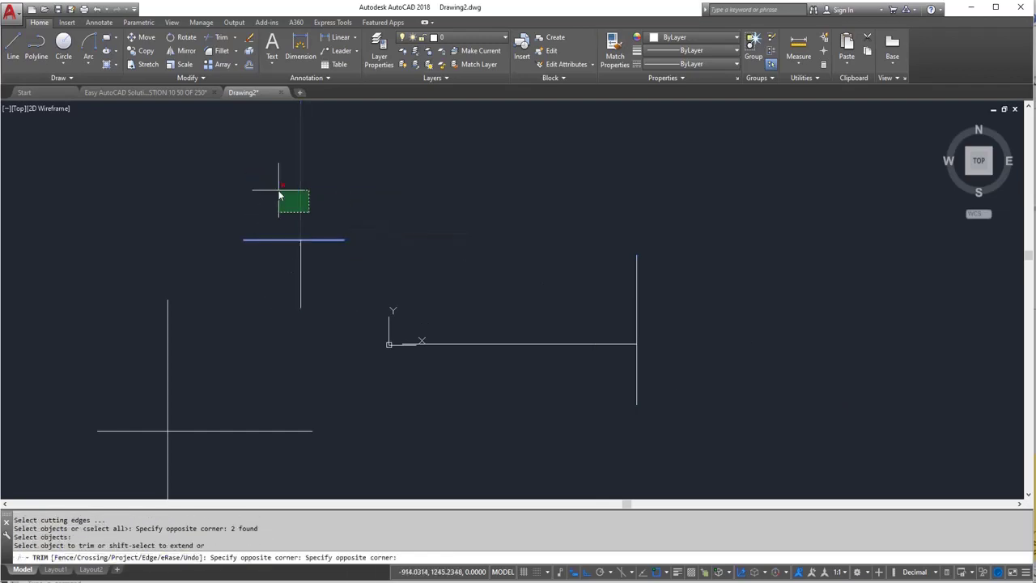
{"action": "left_click", "coordinate": [280, 195]}
{"action": "key", "text": "Return"}
{"action": "key", "text": "Return"}
{"action": "left_click", "coordinate": [207, 406]}
{"action": "left_click", "coordinate": [144, 454]}
{"action": "key", "text": "Return"}
{"action": "left_click", "coordinate": [91, 451]}
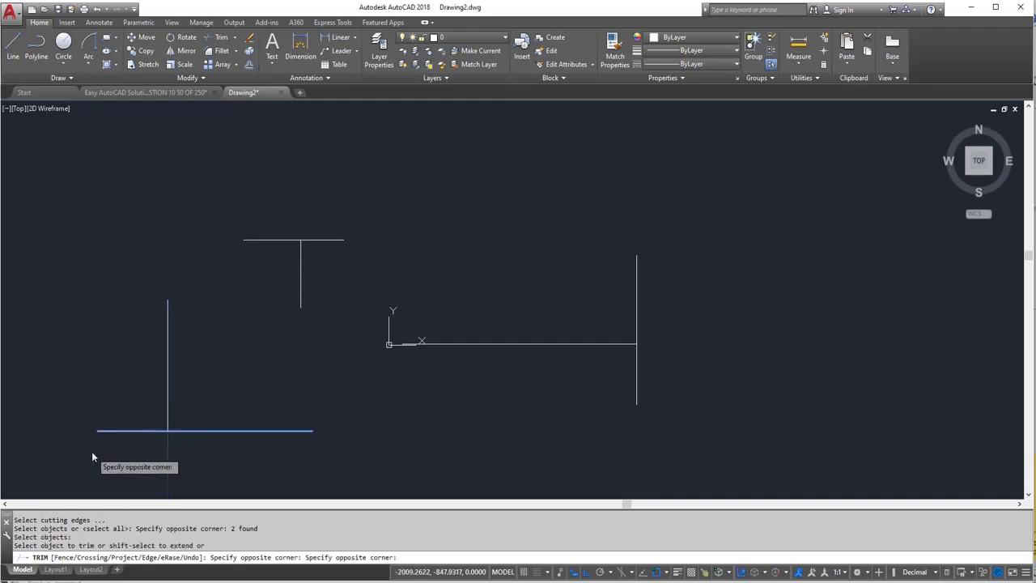
{"action": "left_click", "coordinate": [232, 439]}
Step: Erase the helper lines and the right vertical line, then return to the Session-10 lesson drawing
{"action": "key", "text": "Return"}
{"action": "key", "text": "e"}
{"action": "key", "text": "Return"}
{"action": "left_click", "coordinate": [268, 445]}
{"action": "left_click", "coordinate": [243, 405]}
{"action": "left_click", "coordinate": [337, 209]}
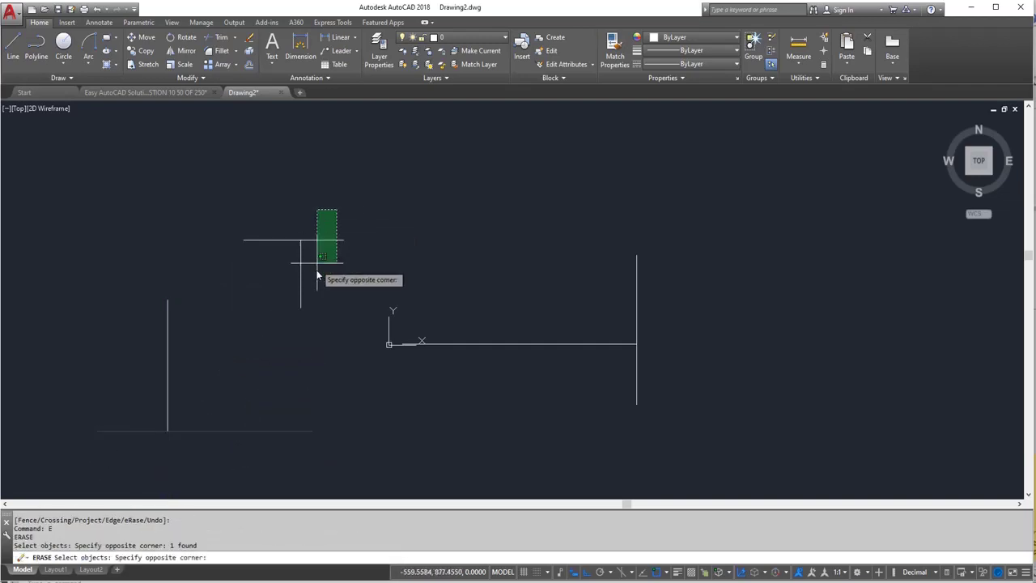
{"action": "left_click", "coordinate": [317, 275]}
{"action": "key", "text": "Return"}
{"action": "key", "text": "Return"}
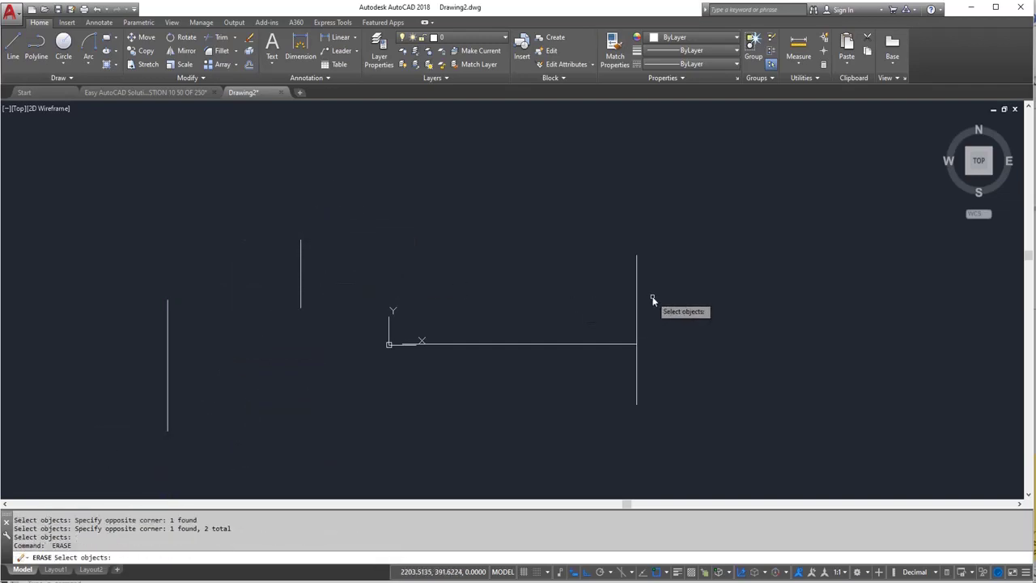
{"action": "left_click", "coordinate": [653, 300]}
{"action": "left_click", "coordinate": [623, 296]}
{"action": "key", "text": "Return"}
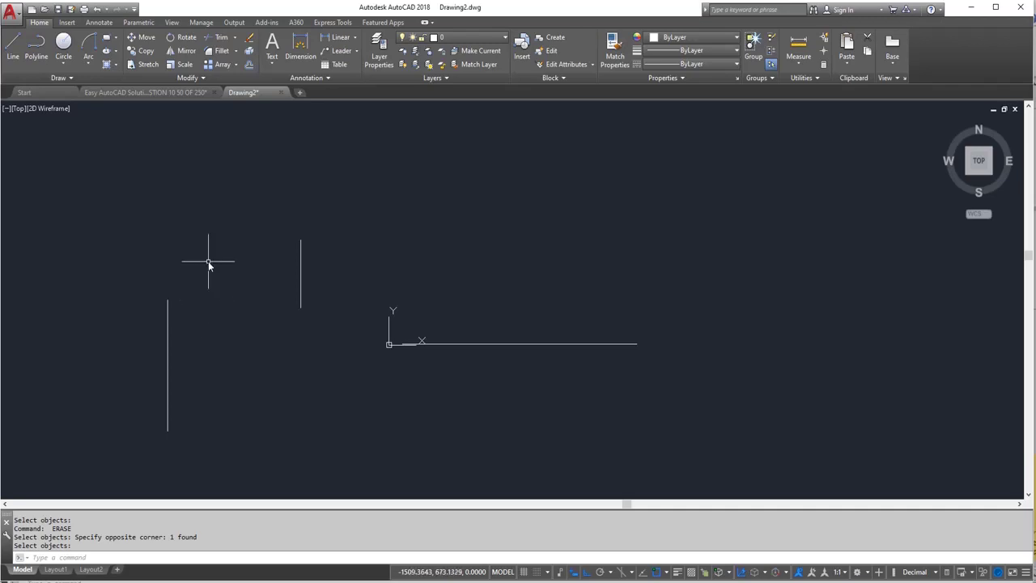
{"action": "left_click", "coordinate": [118, 92]}
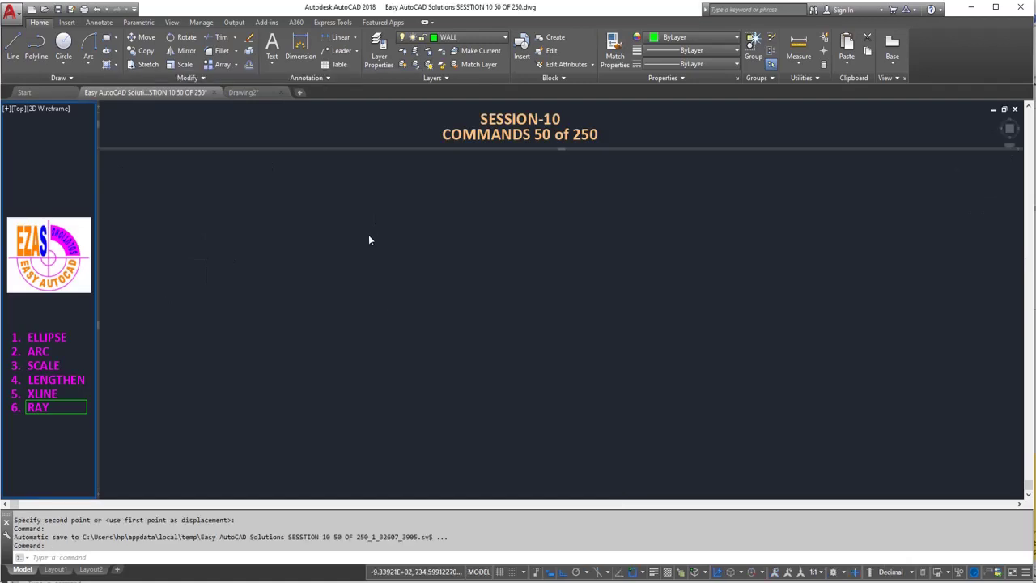